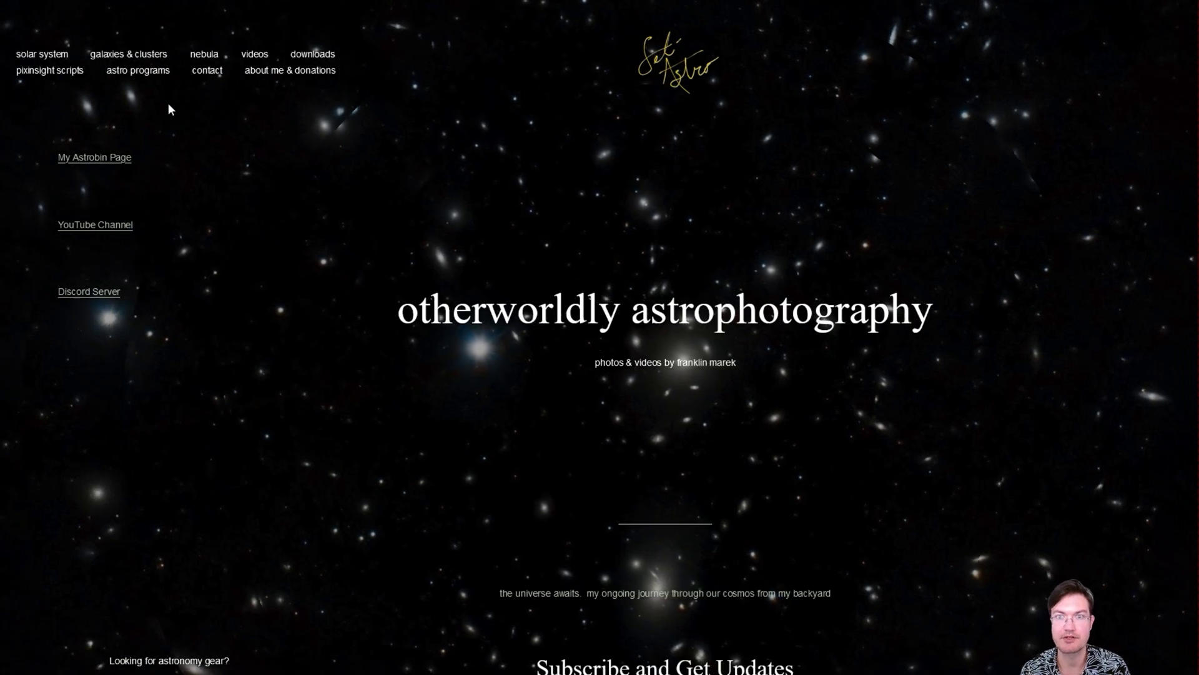
# Go from Astro Programs > Cosmic Clarity to the PixInsight scripts page and highlight the repository URL.
pyautogui.moveTo(137, 71)
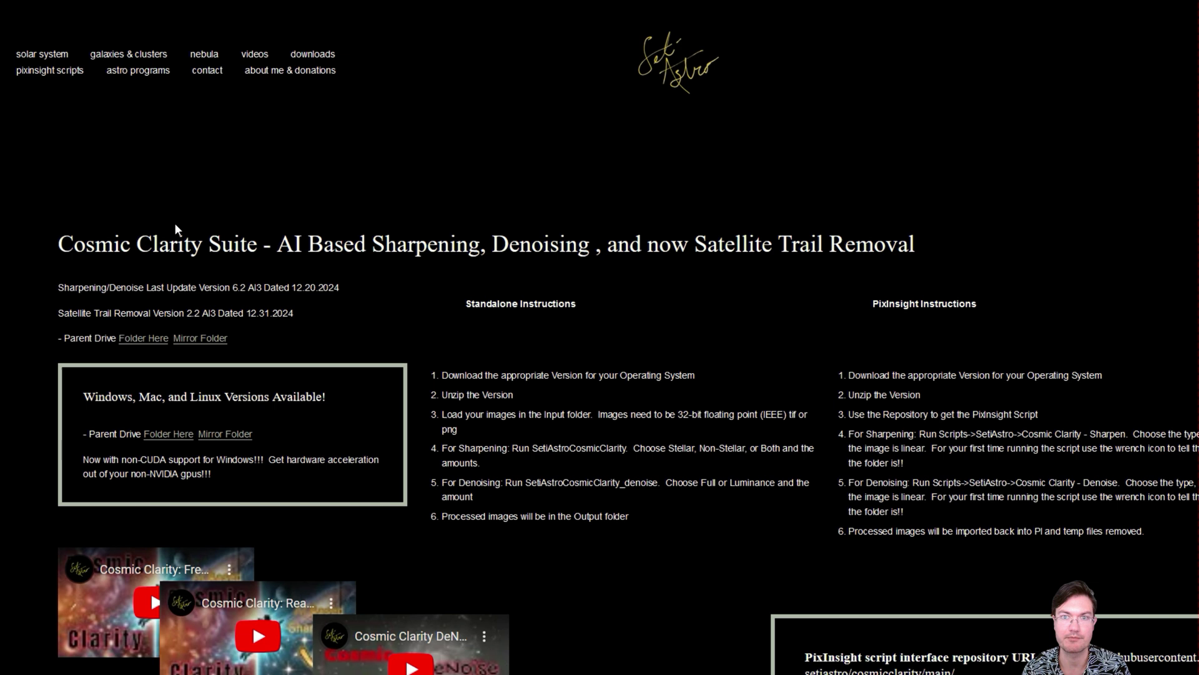
pyautogui.moveTo(128, 75)
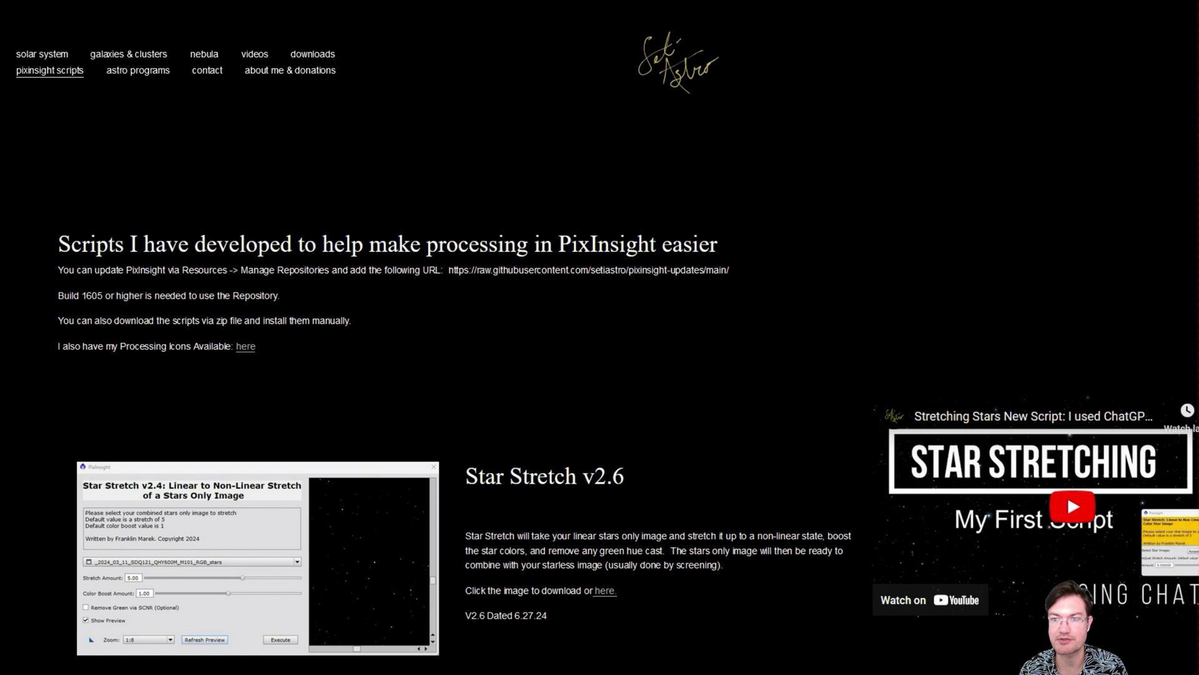
pyautogui.moveTo(449, 270); pyautogui.dragTo(757, 274)
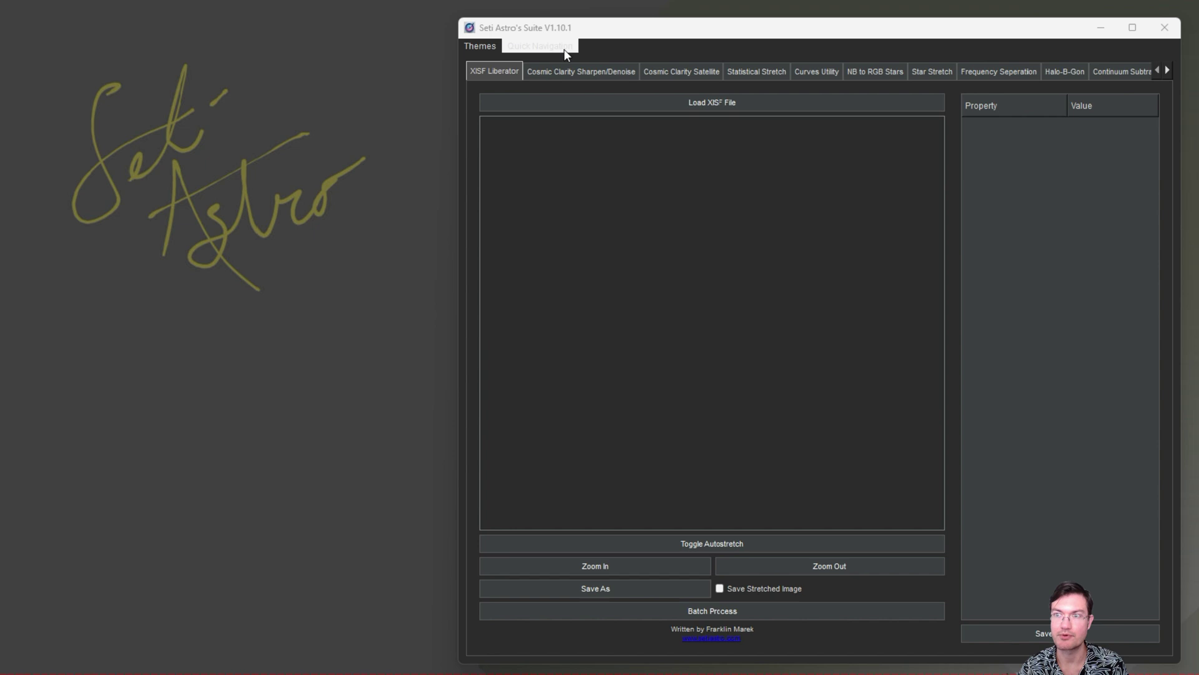
# Open the Cosmic Clarity Satellite tool from the Quick Navigation tool list.
pyautogui.click(531, 50)
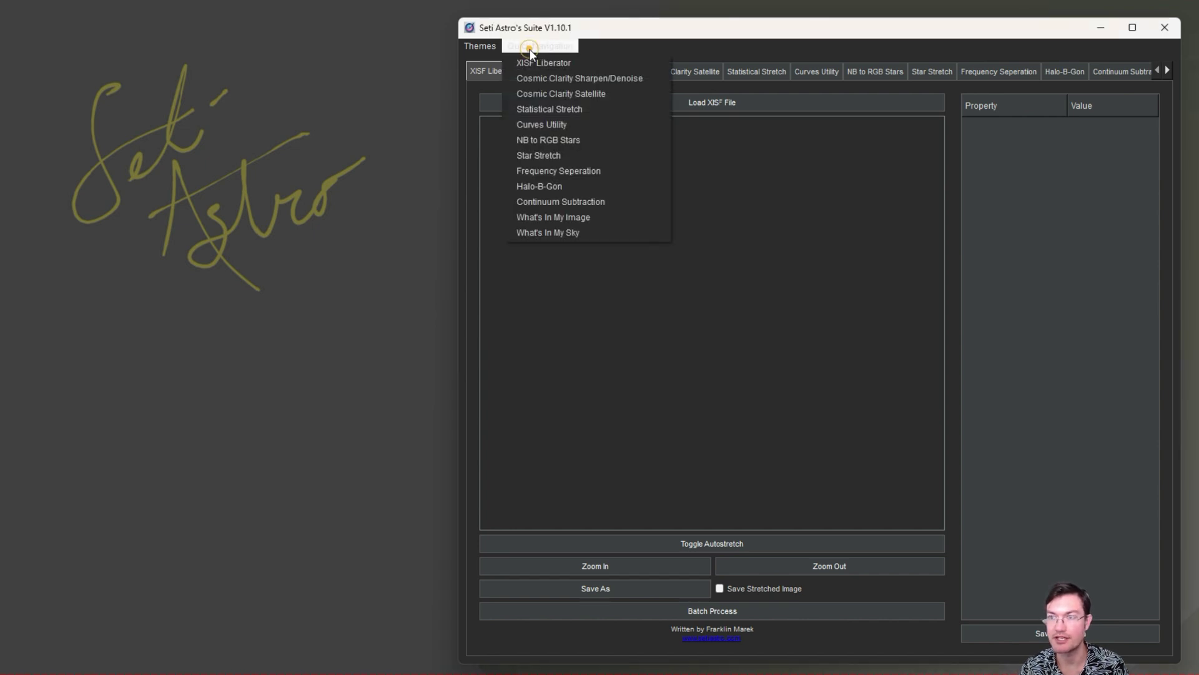
pyautogui.click(747, 39)
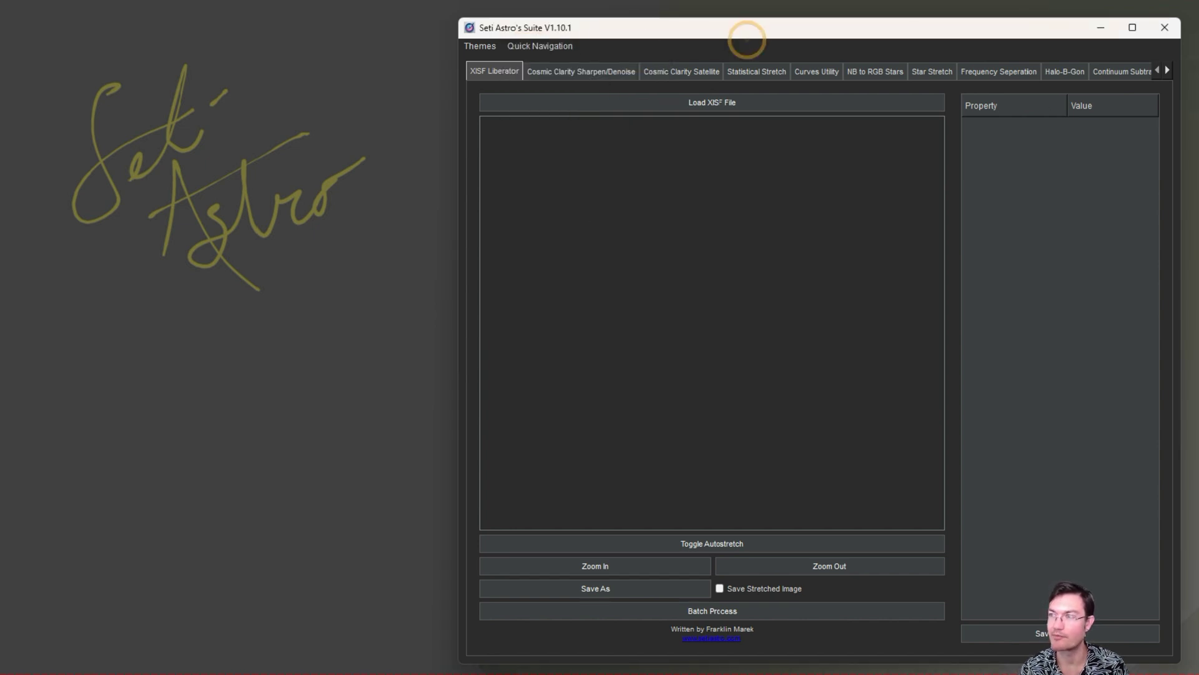
pyautogui.click(538, 46)
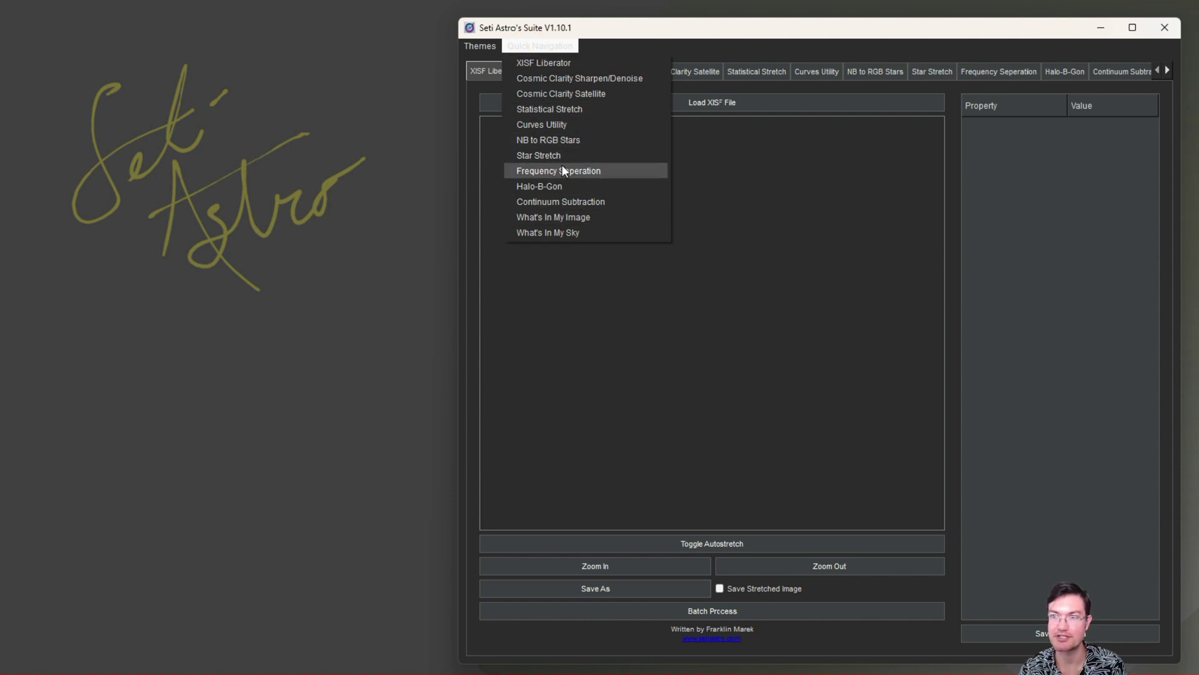
pyautogui.click(686, 42)
pyautogui.click(681, 70)
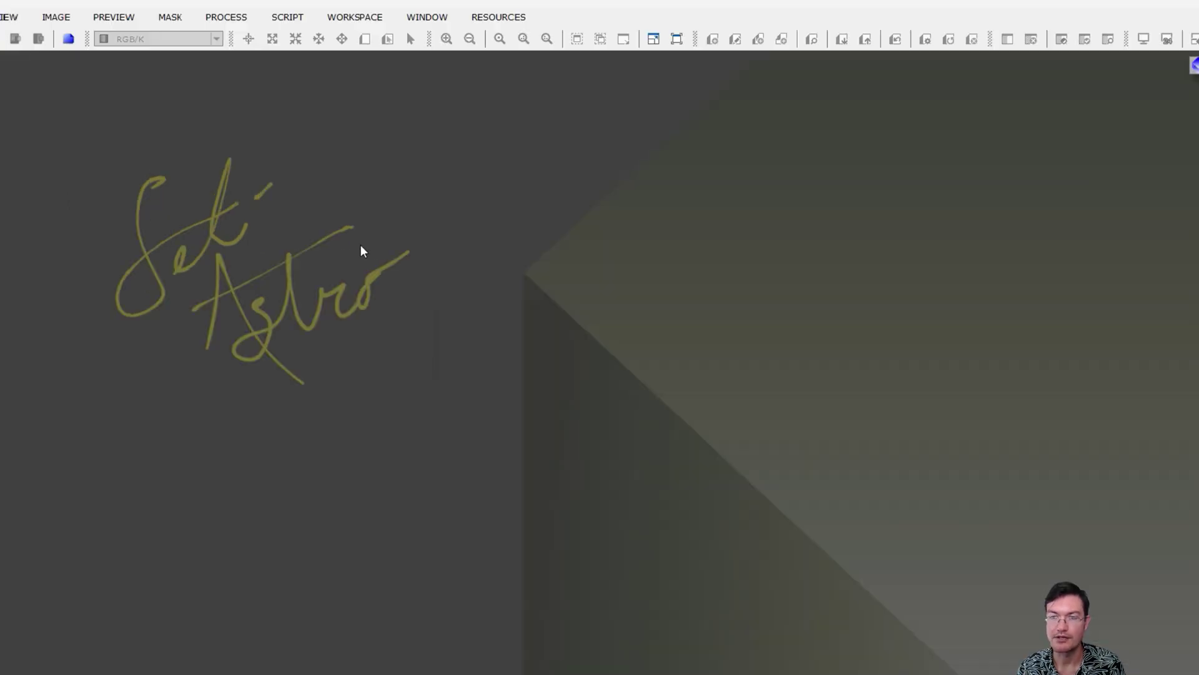
# Run SCRIPT > SetiAstro > FrequencySeparation and move its dialog higher on screen.
pyautogui.click(288, 19)
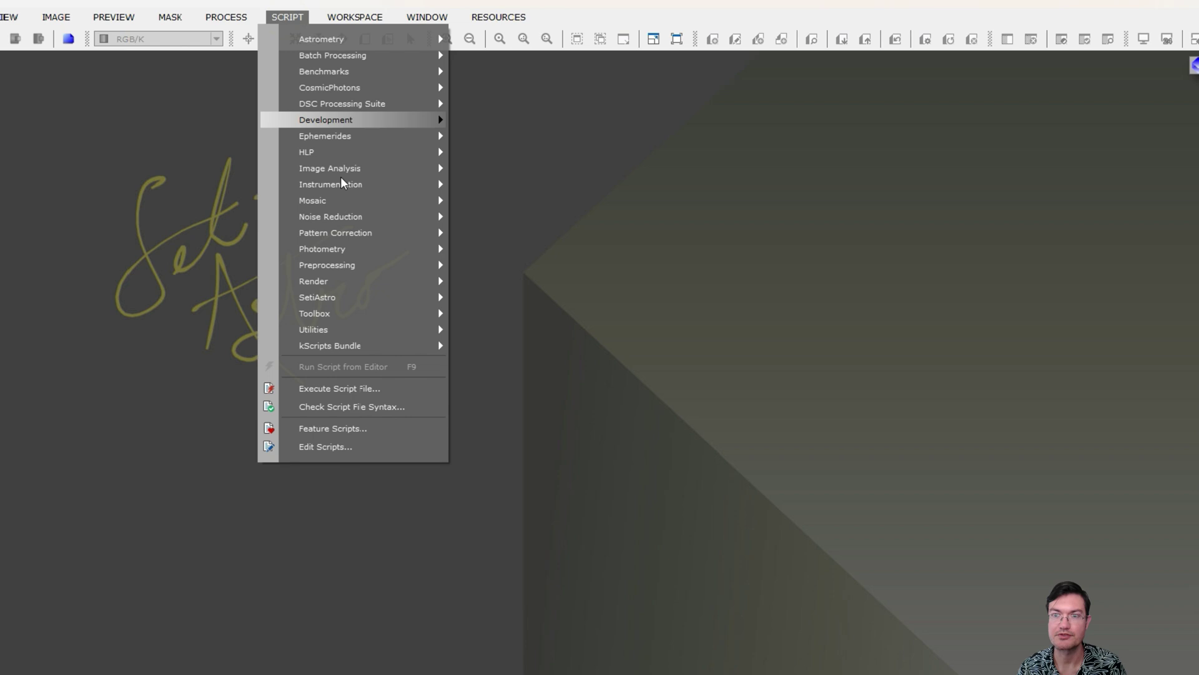
pyautogui.click(380, 297)
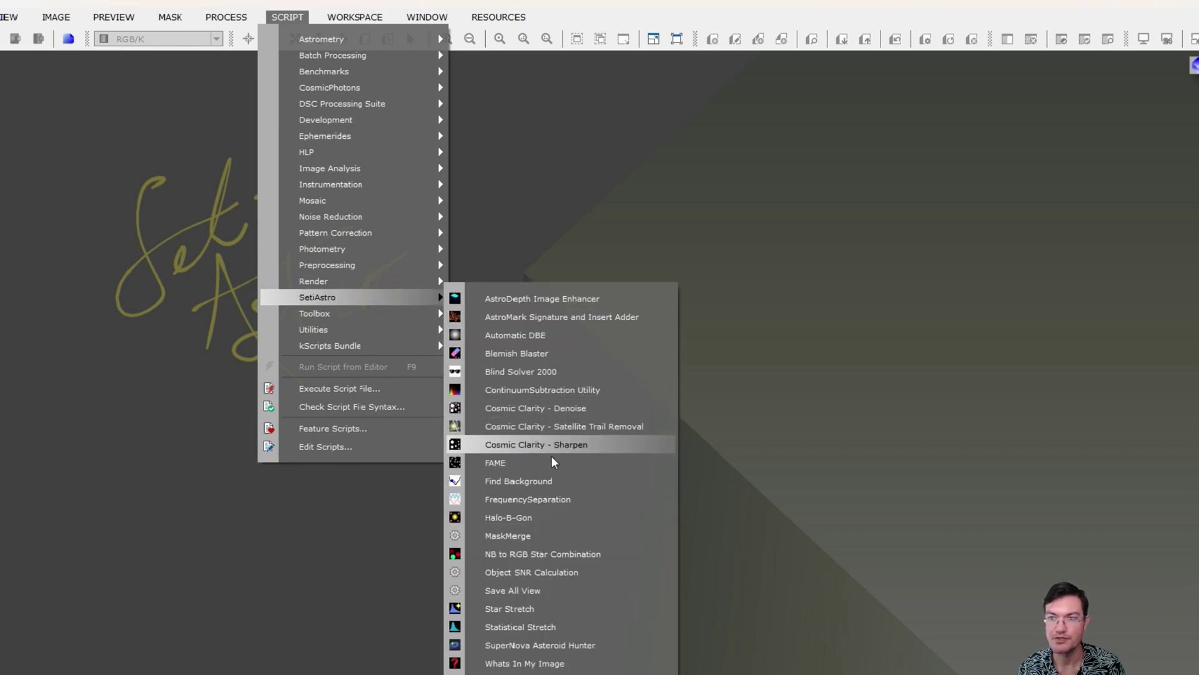
pyautogui.click(538, 499)
pyautogui.moveTo(744, 242); pyautogui.dragTo(829, 100)
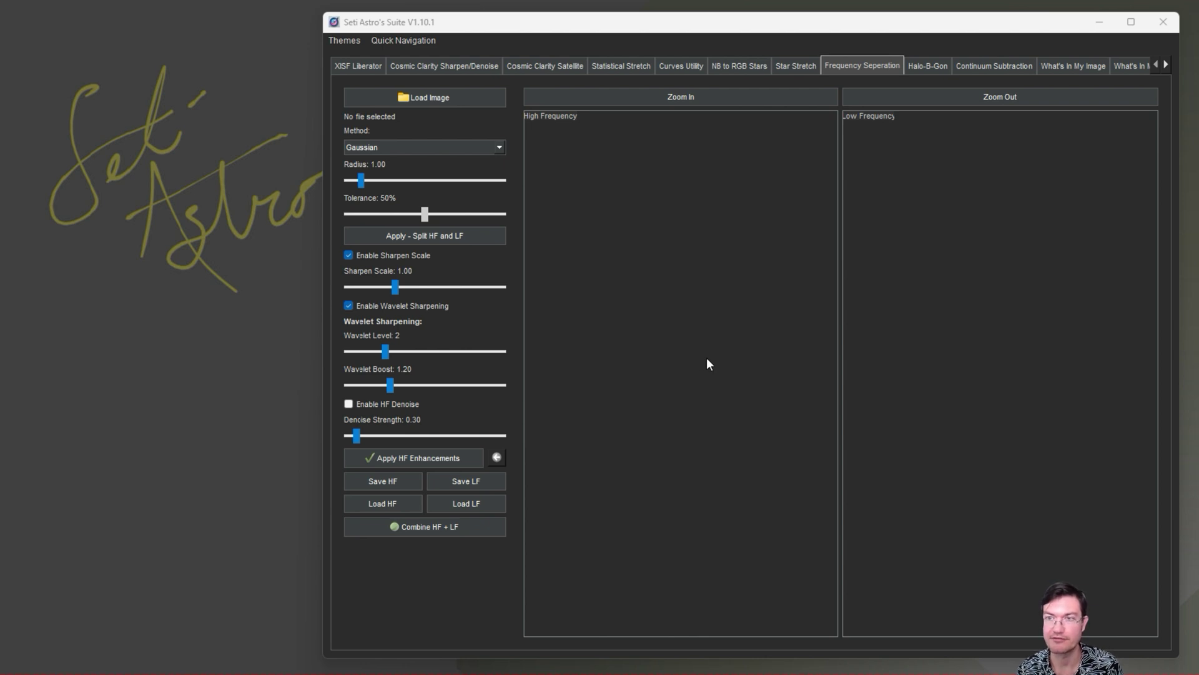
# Load NGC2175starless.png from the Desktop into Frequency Separation.
pyautogui.click(419, 99)
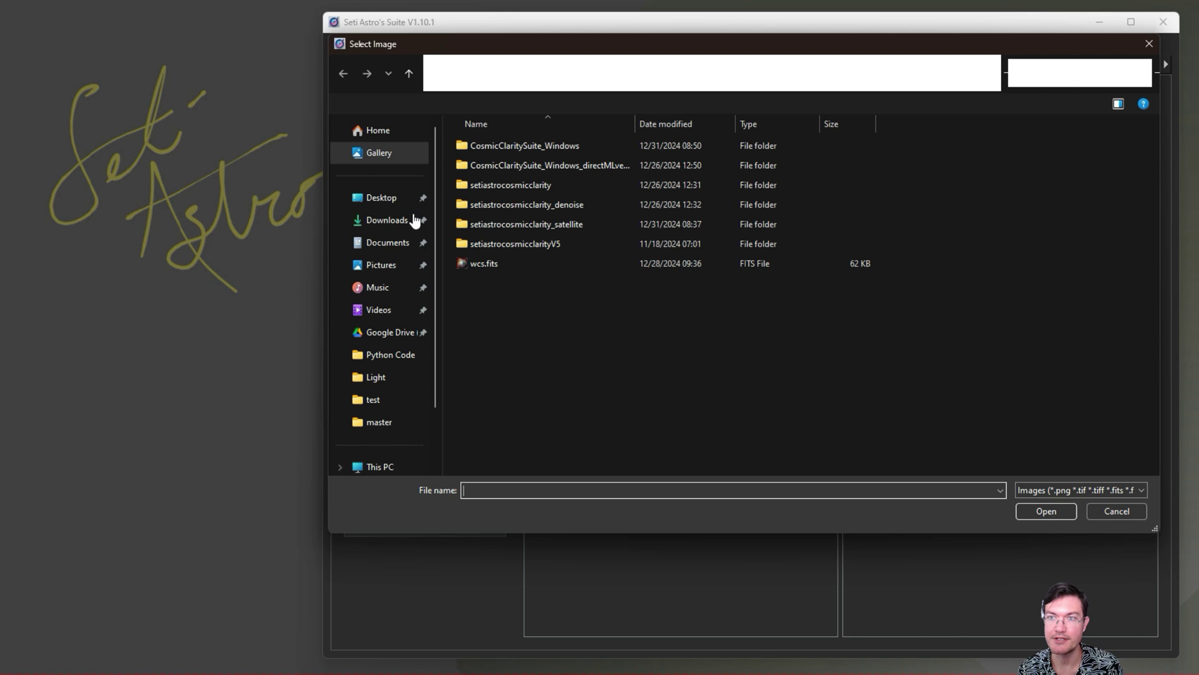
pyautogui.scroll(-5, 744, 350)
pyautogui.scroll(4, 743, 350)
pyautogui.click(1015, 354)
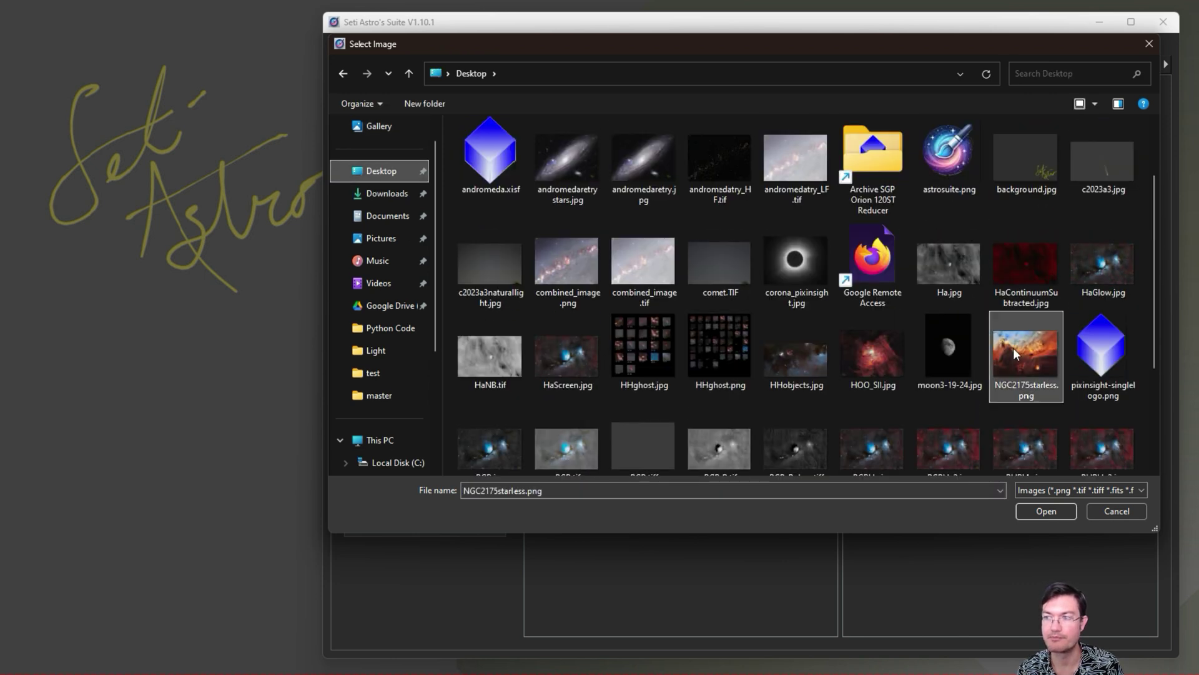
pyautogui.doubleClick(1015, 354)
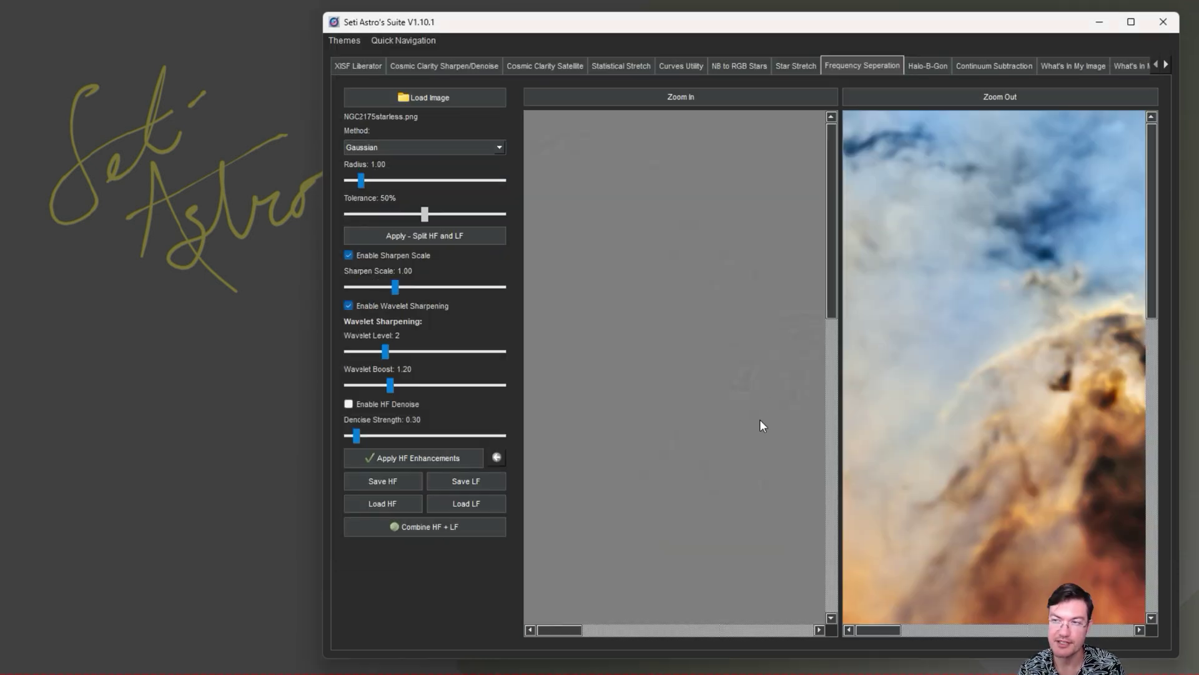
# Zoom out twice, move the window left, and enlarge it so the nebula previews grow.
pyautogui.moveTo(759, 419); pyautogui.dragTo(639, 404)
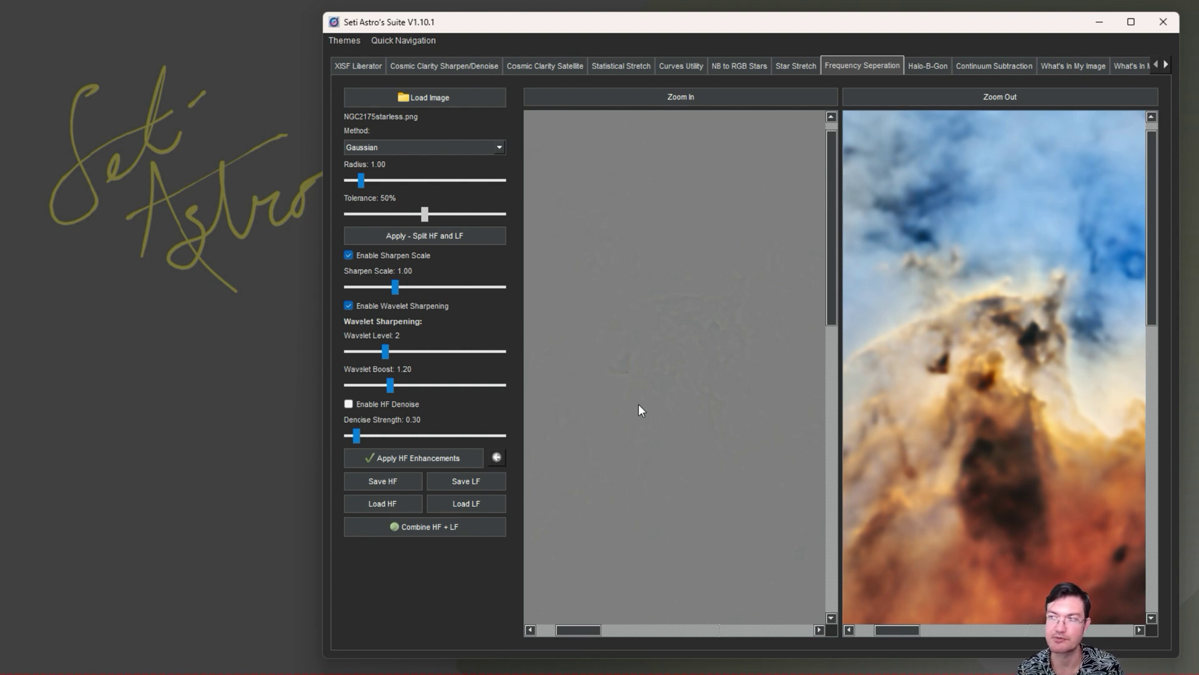
pyautogui.scroll(-4, 726, 421)
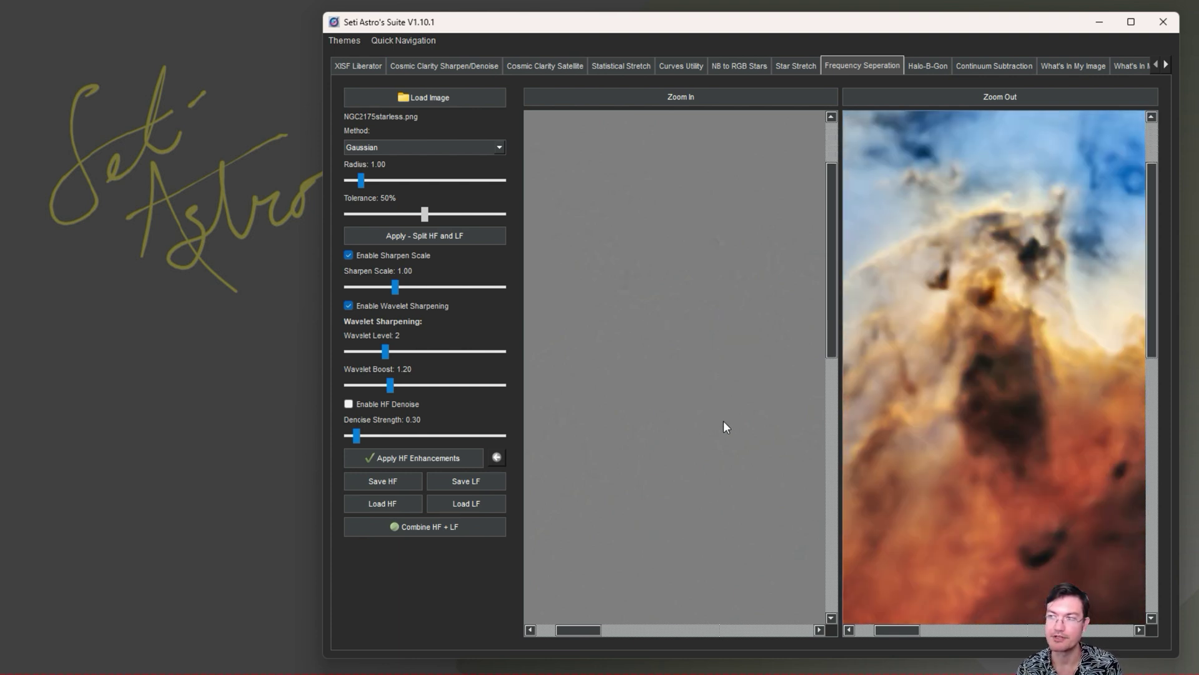
pyautogui.moveTo(723, 421); pyautogui.dragTo(692, 407)
pyautogui.scroll(3, 718, 350)
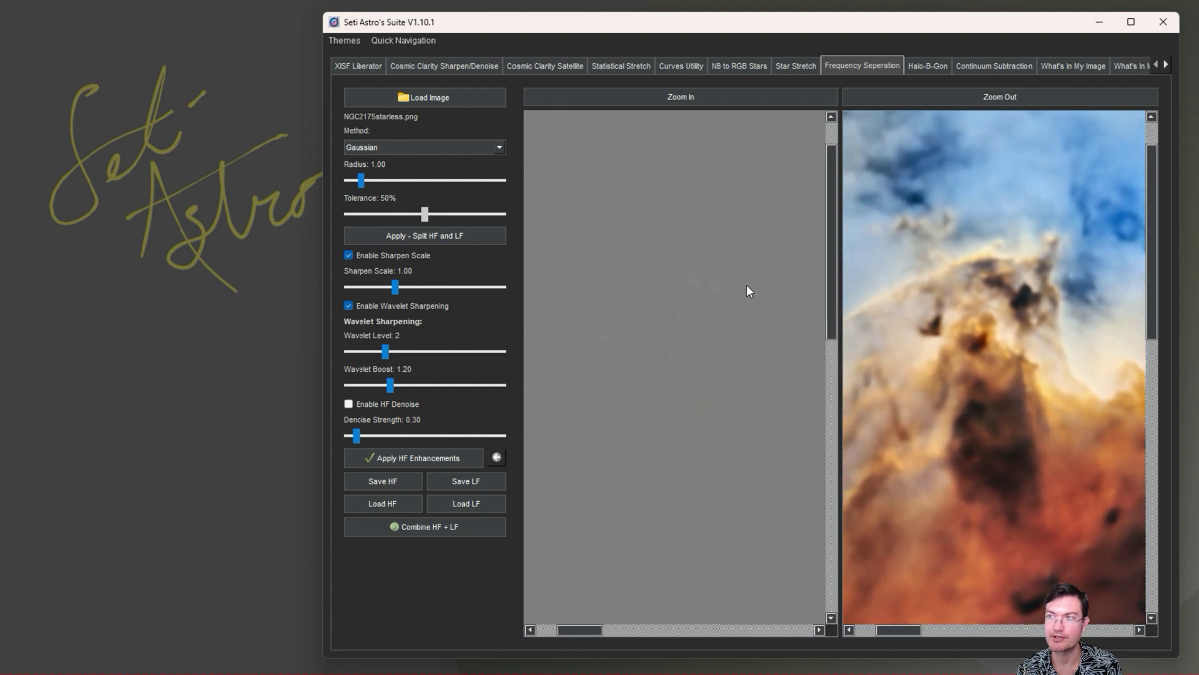
pyautogui.click(925, 93)
pyautogui.click(925, 93)
pyautogui.moveTo(692, 371); pyautogui.dragTo(771, 375)
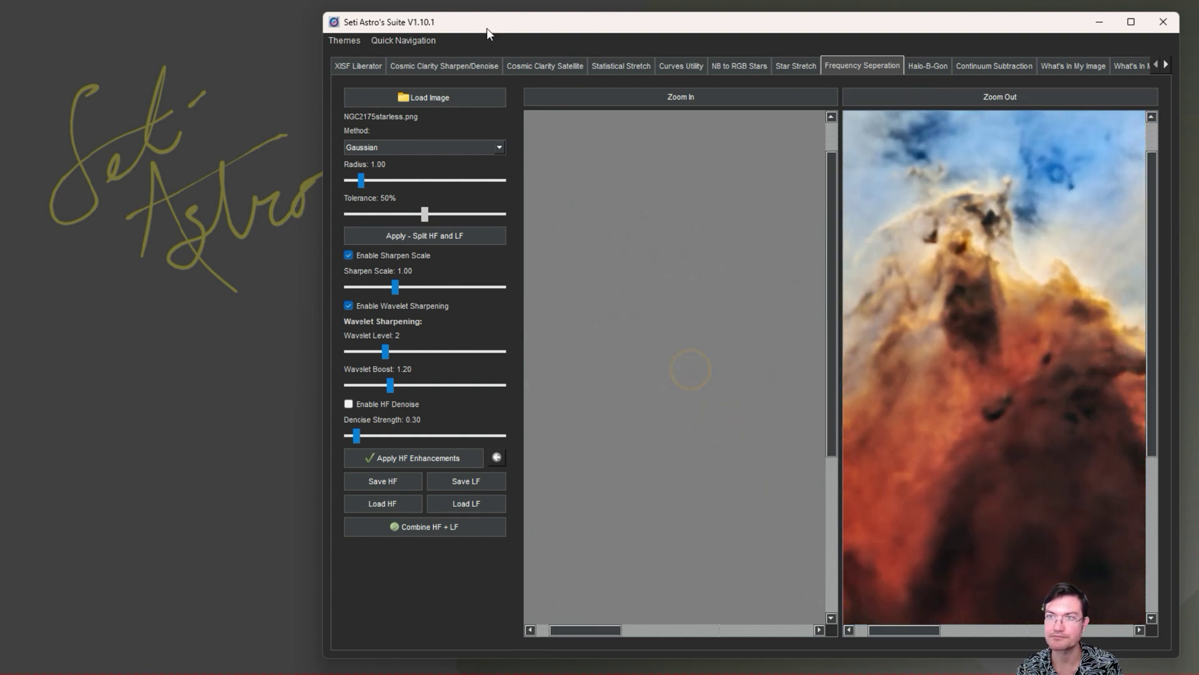
pyautogui.moveTo(508, 25); pyautogui.dragTo(239, 27)
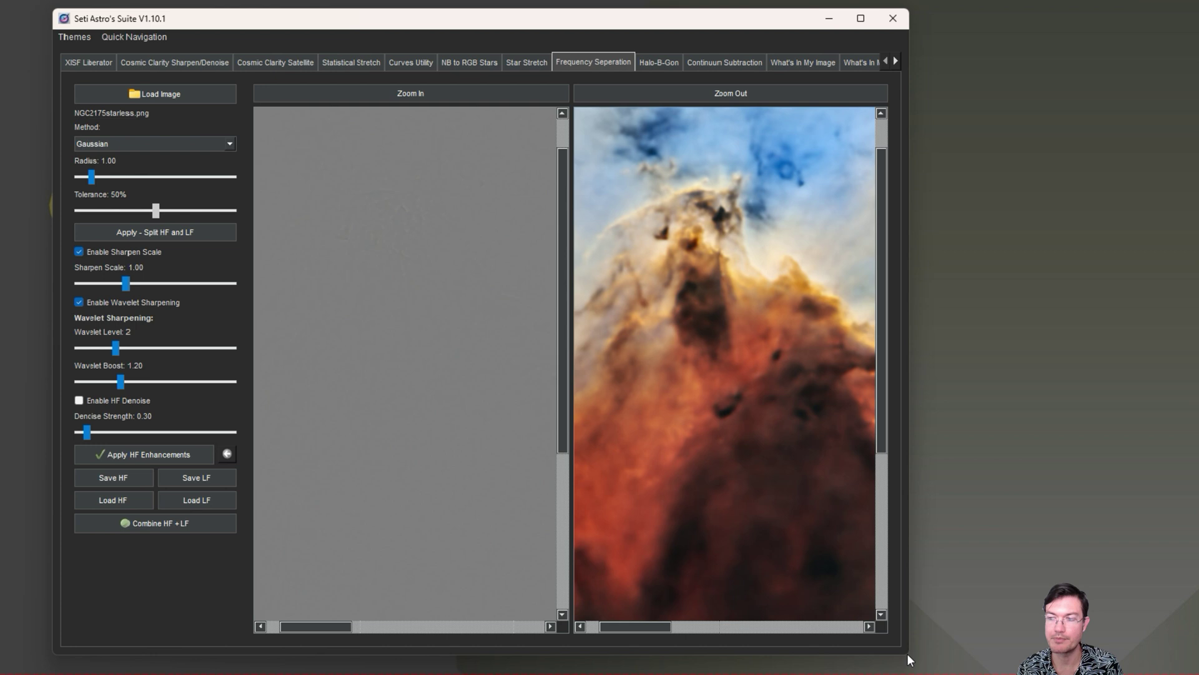
pyautogui.moveTo(907, 654); pyautogui.dragTo(1185, 662)
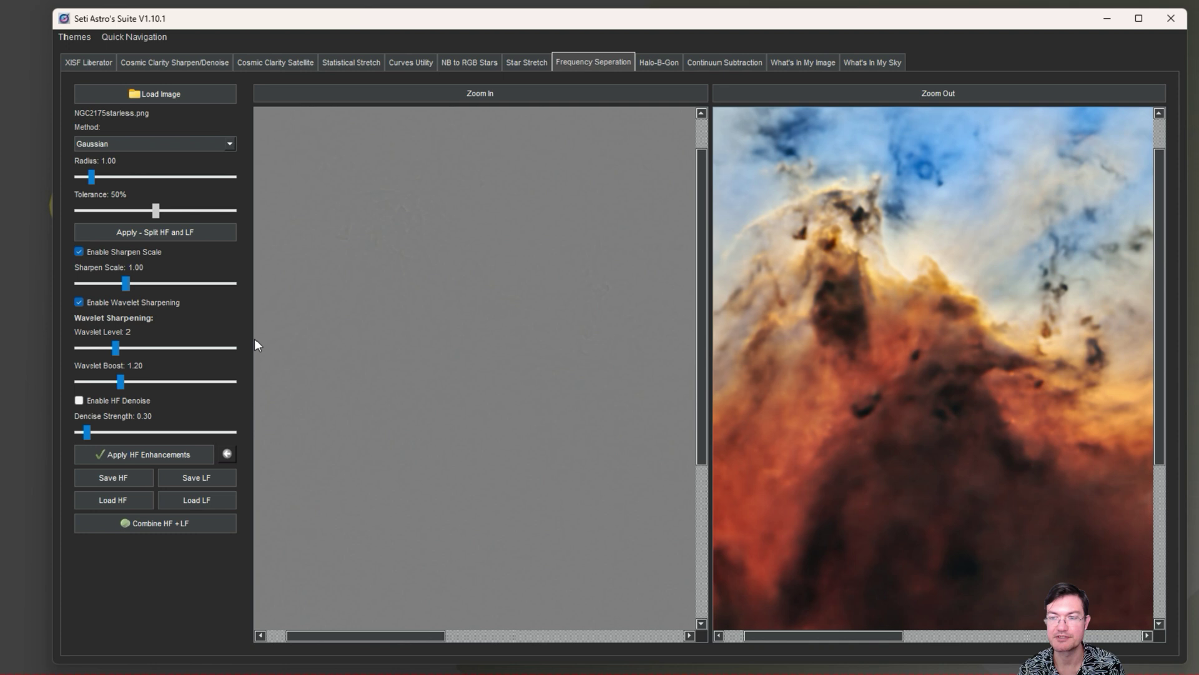
pyautogui.moveTo(980, 435); pyautogui.dragTo(915, 534)
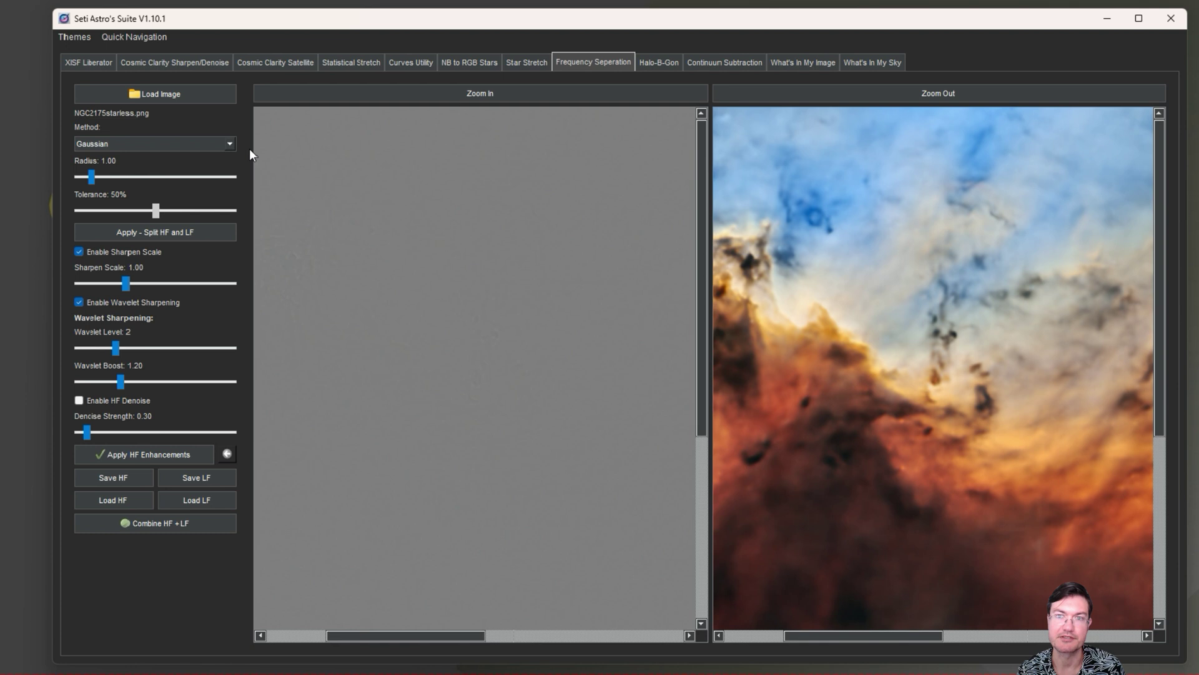
pyautogui.click(231, 144)
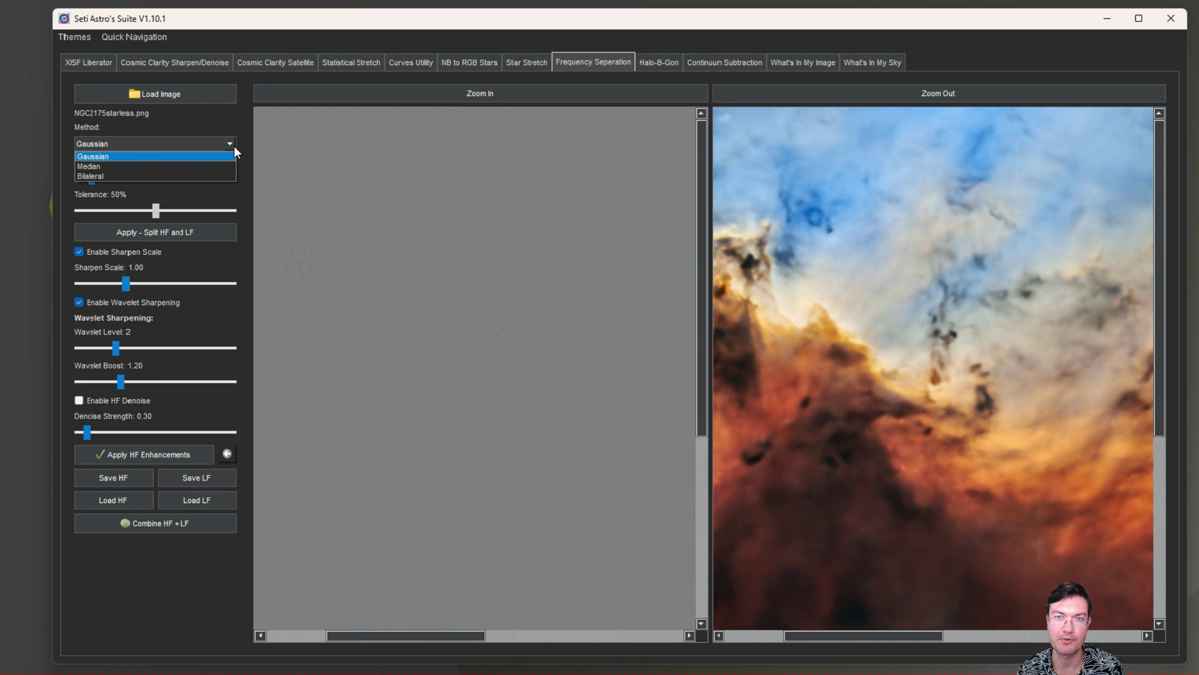
pyautogui.click(250, 200)
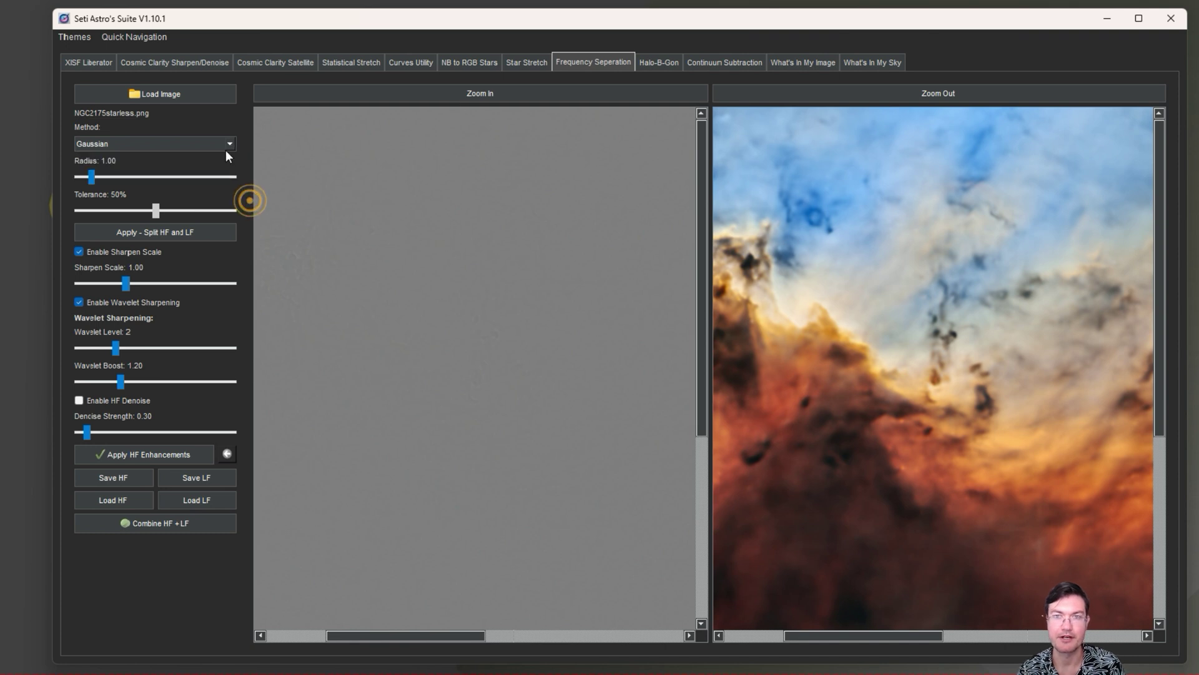
pyautogui.click(227, 144)
pyautogui.click(184, 172)
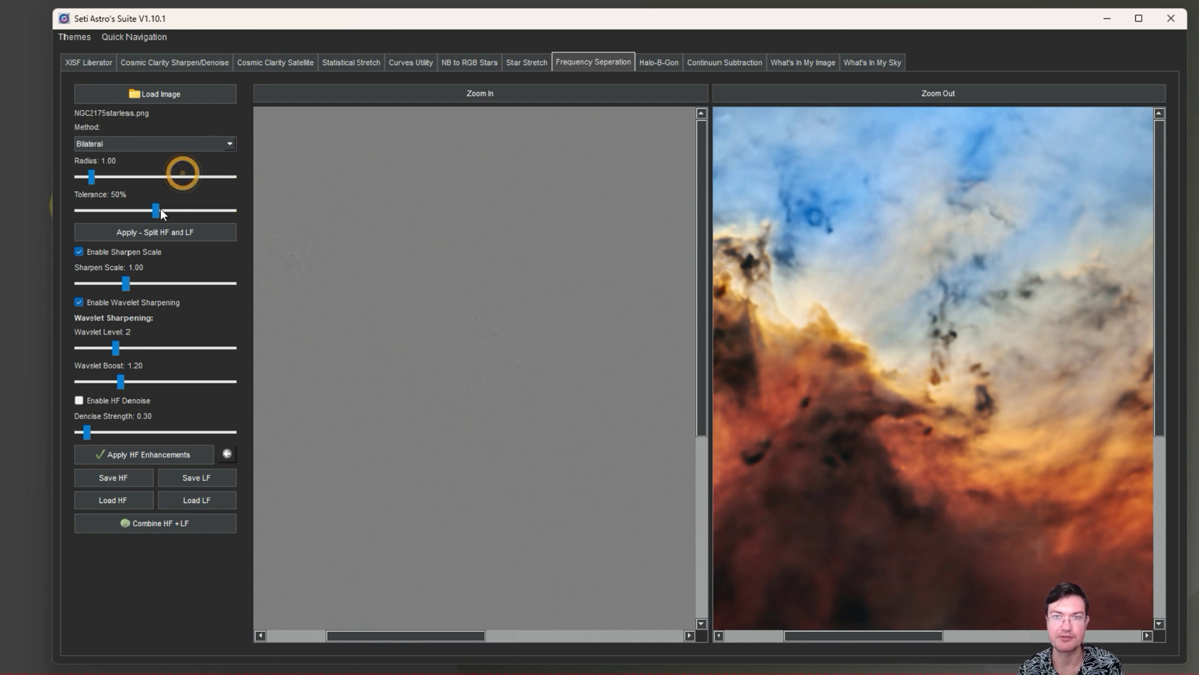
pyautogui.moveTo(155, 213); pyautogui.dragTo(116, 214)
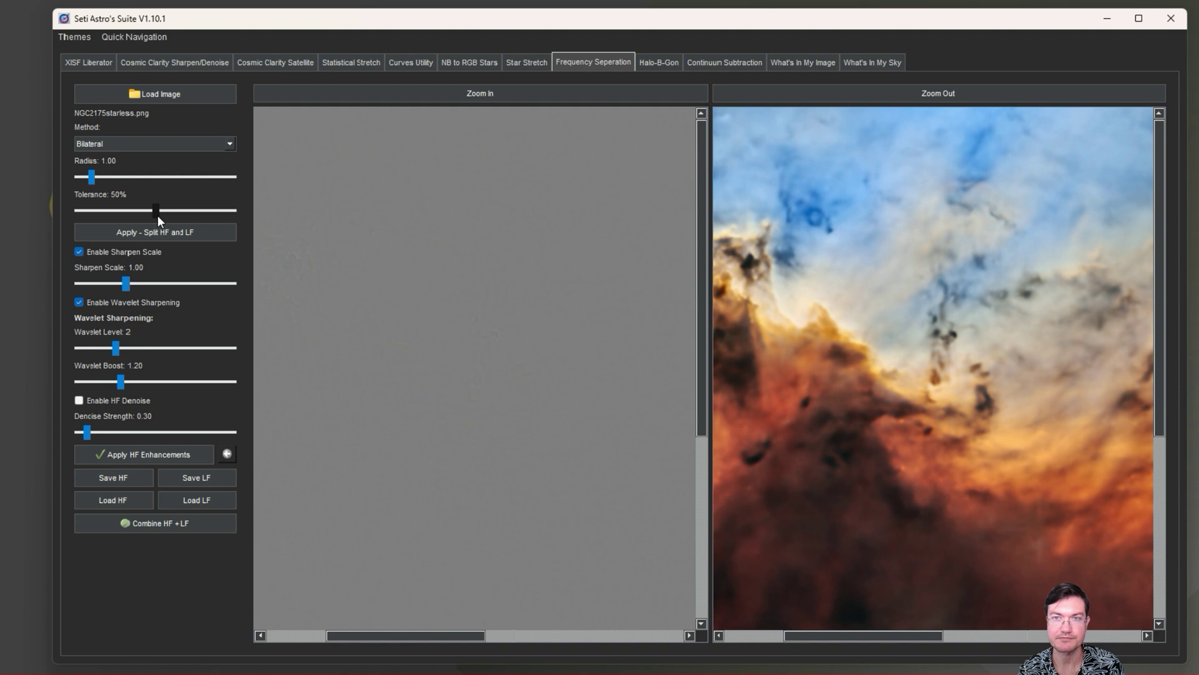
pyautogui.click(226, 144)
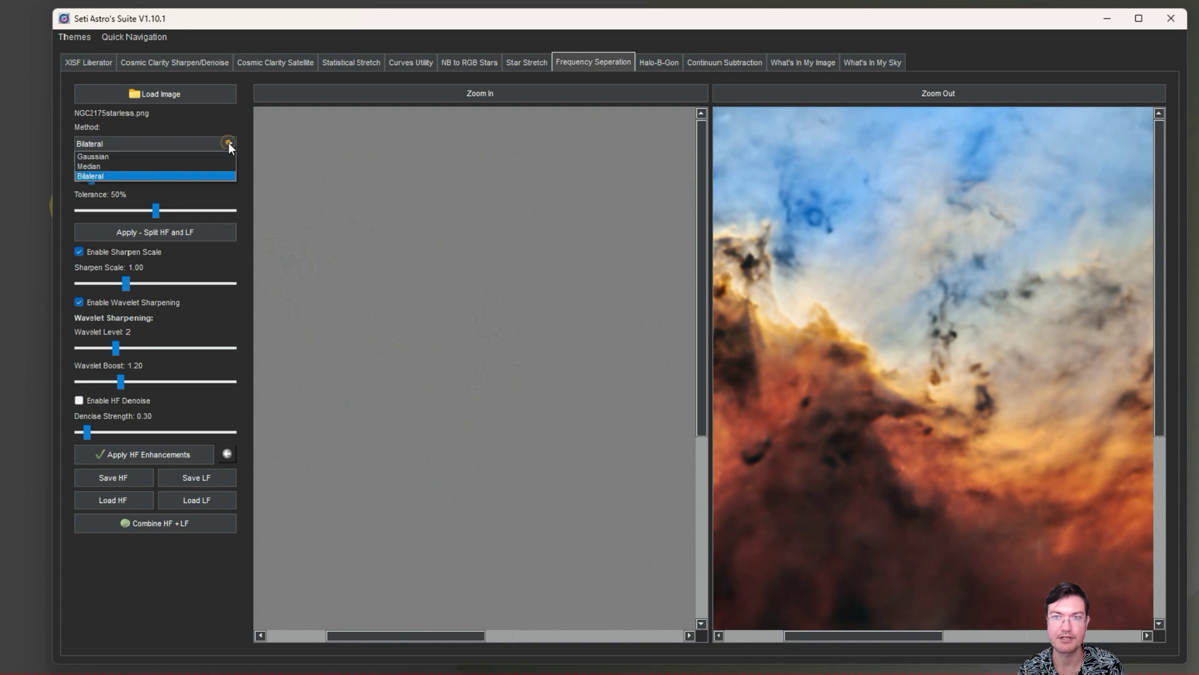
pyautogui.click(170, 159)
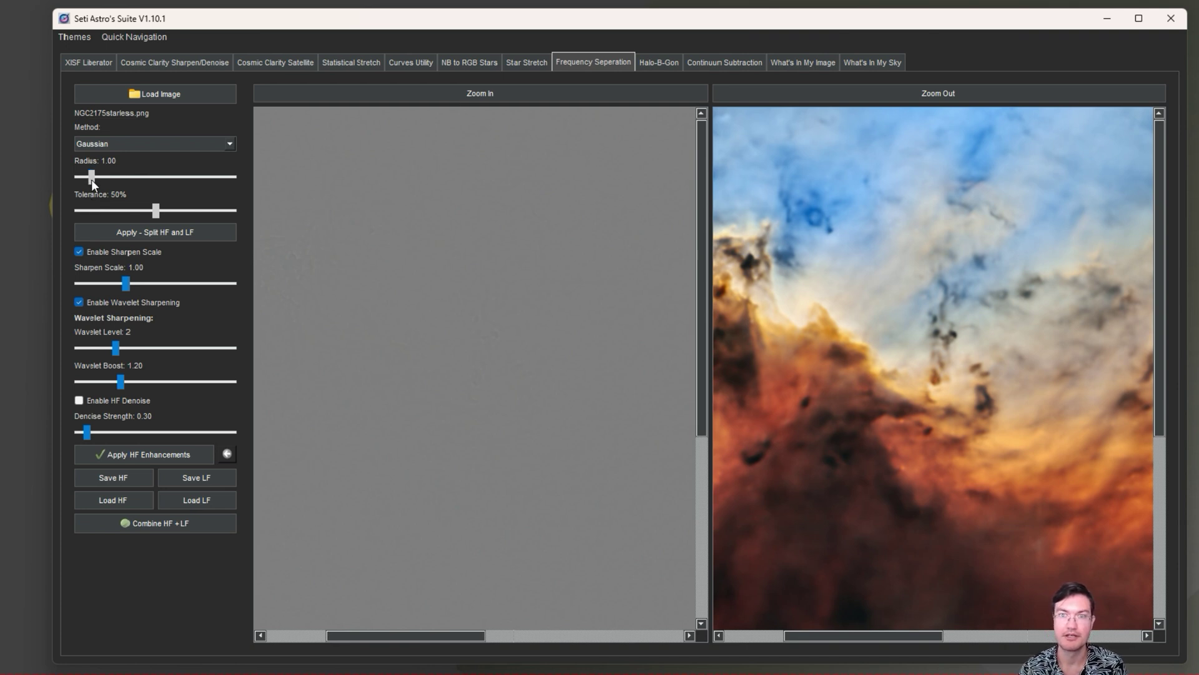
# Set the Gaussian radius to 8.20 and re-split NGC2175starless into HF and LF layers.
pyautogui.moveTo(91, 178); pyautogui.dragTo(141, 185)
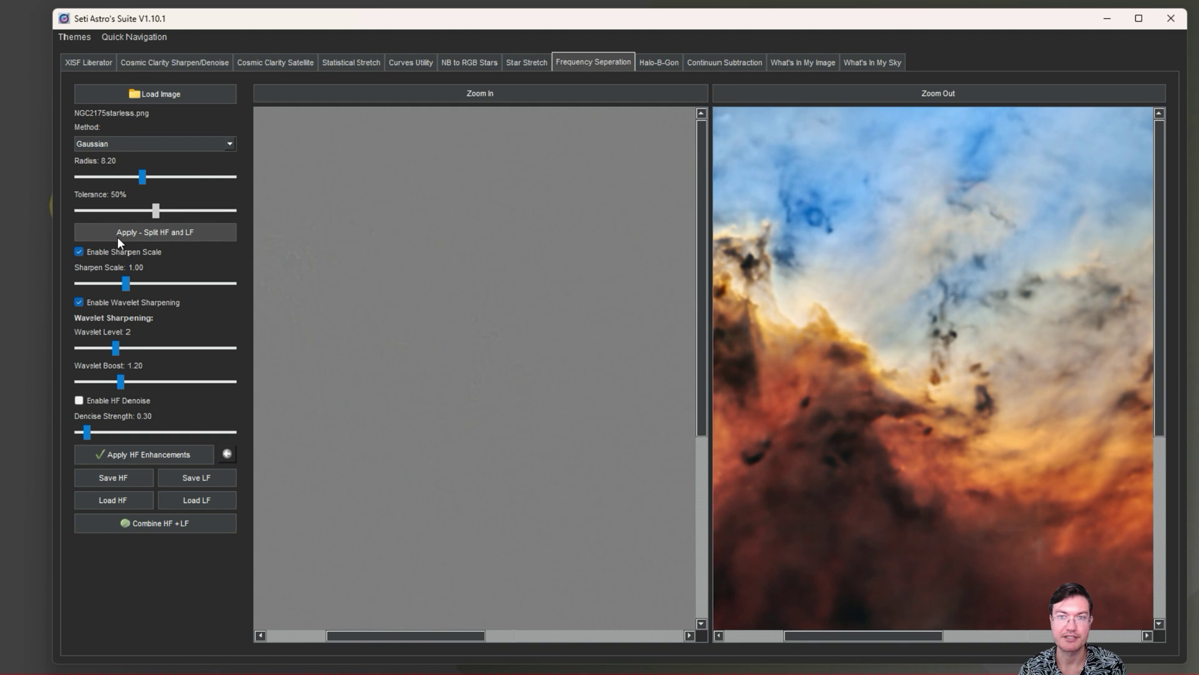
pyautogui.click(136, 235)
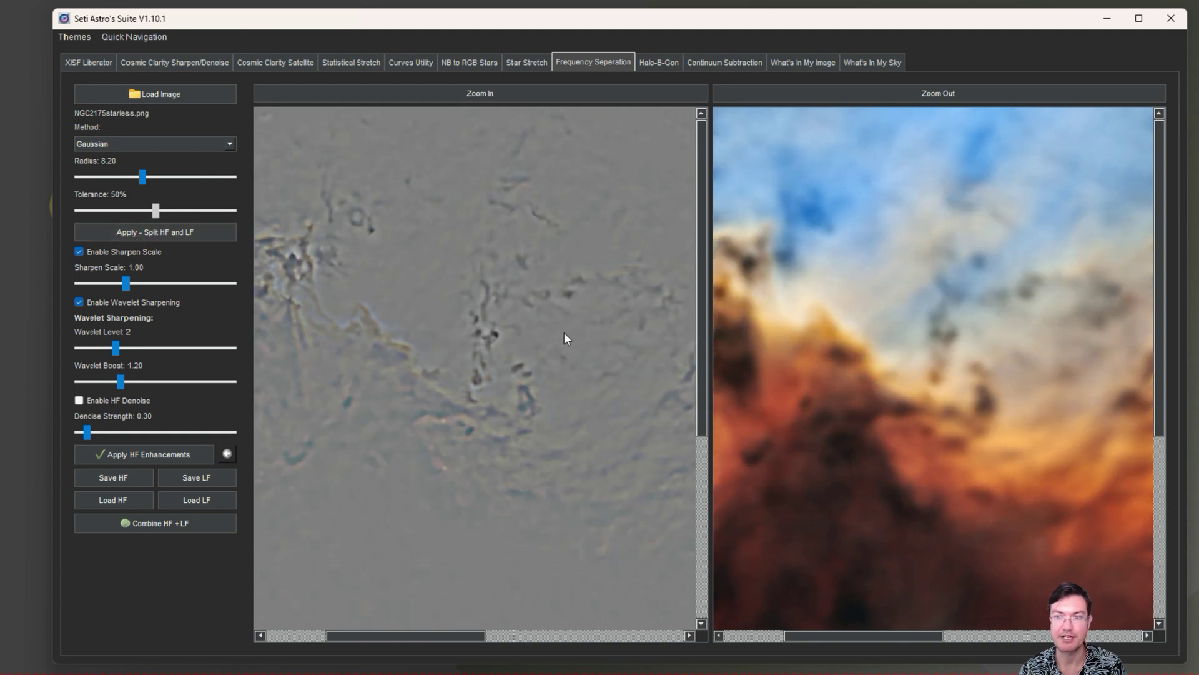
pyautogui.moveTo(516, 344); pyautogui.dragTo(953, 431)
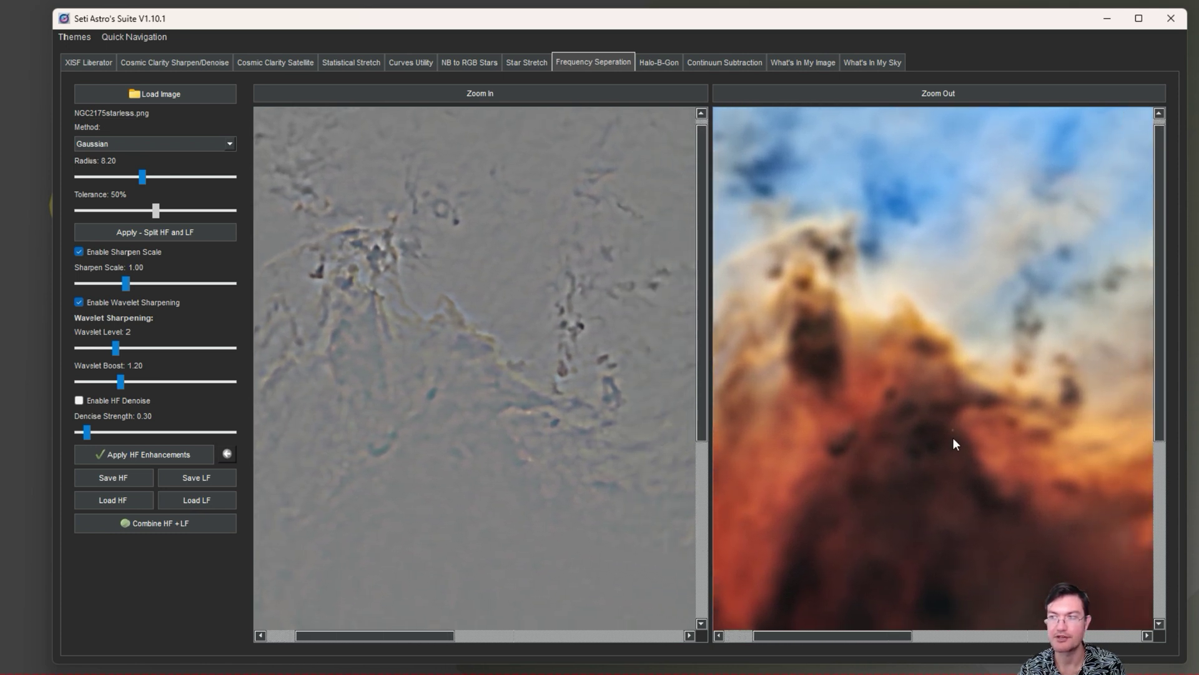
pyautogui.moveTo(1031, 478)
pyautogui.mouseDown()
pyautogui.moveTo(944, 481)
pyautogui.moveTo(1050, 487)
pyautogui.moveTo(1027, 488)
pyautogui.mouseUp()
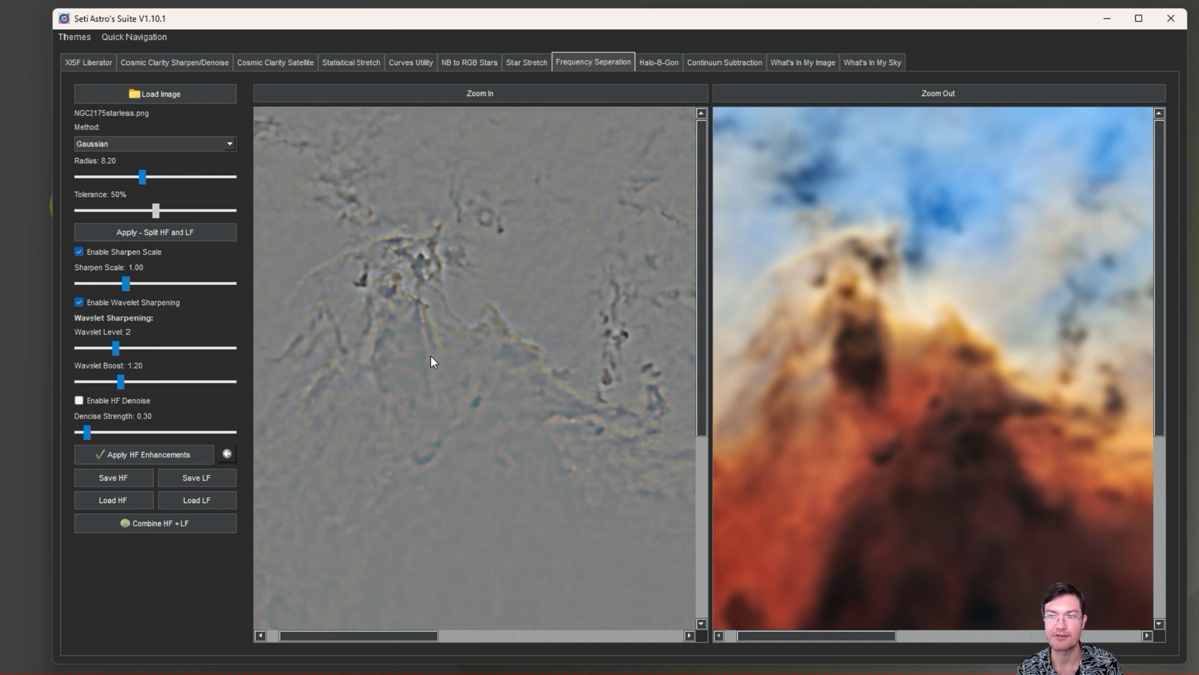
# Inspect the nebula detail in the HF/LF previews, then enable HF Denoise at strength 0.30.
pyautogui.click(450, 375)
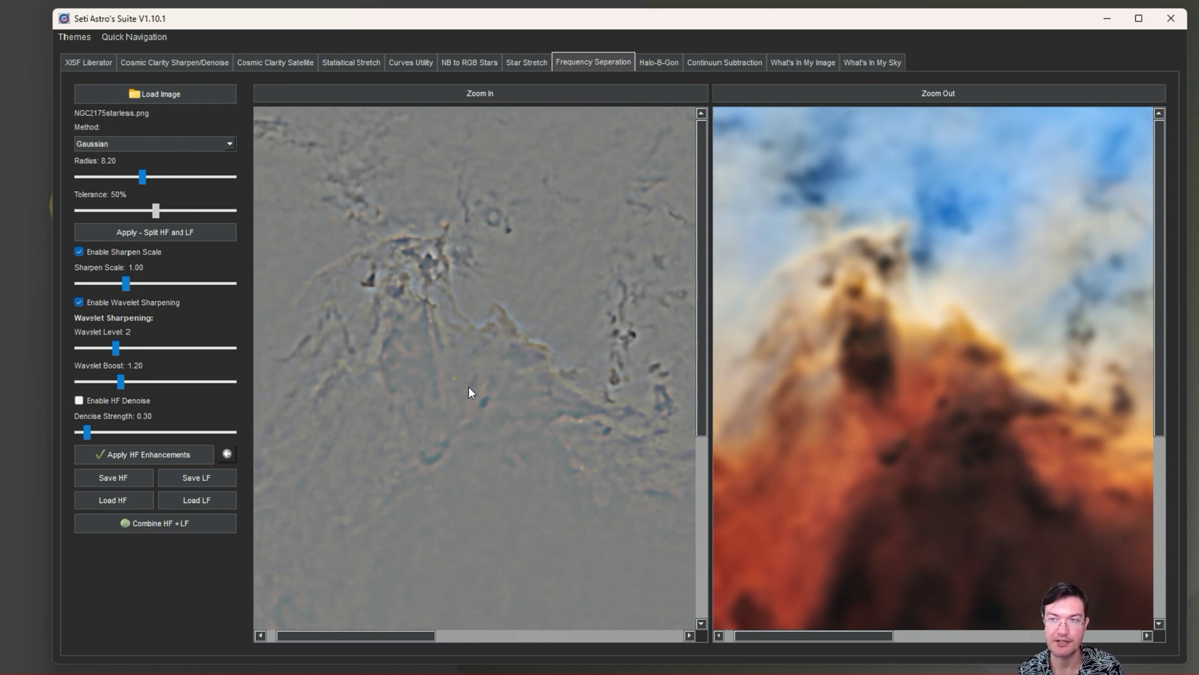
pyautogui.moveTo(487, 430); pyautogui.dragTo(476, 393)
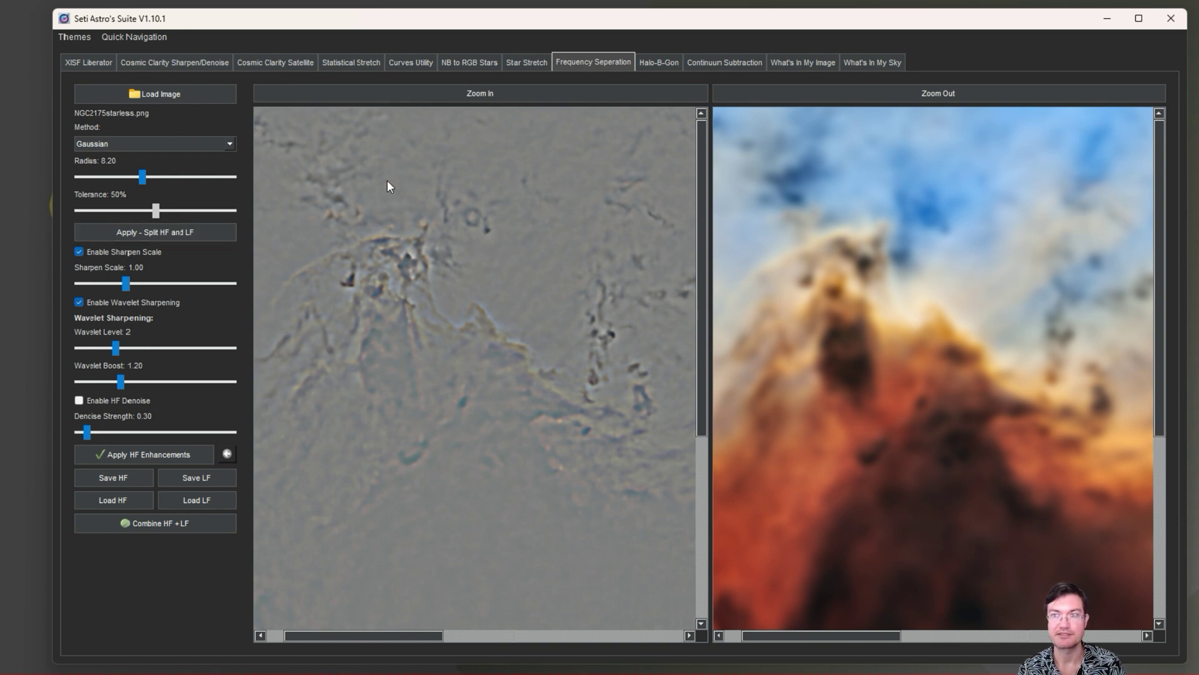
pyautogui.moveTo(438, 342); pyautogui.dragTo(493, 446)
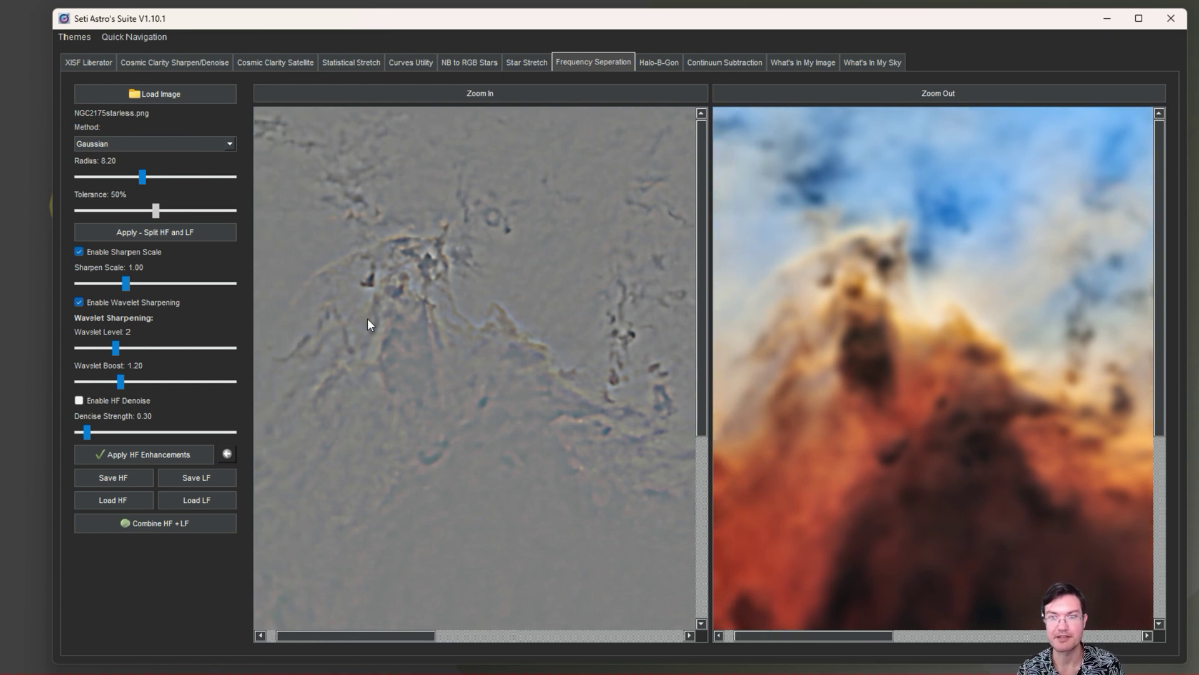
pyautogui.moveTo(442, 346); pyautogui.dragTo(428, 368)
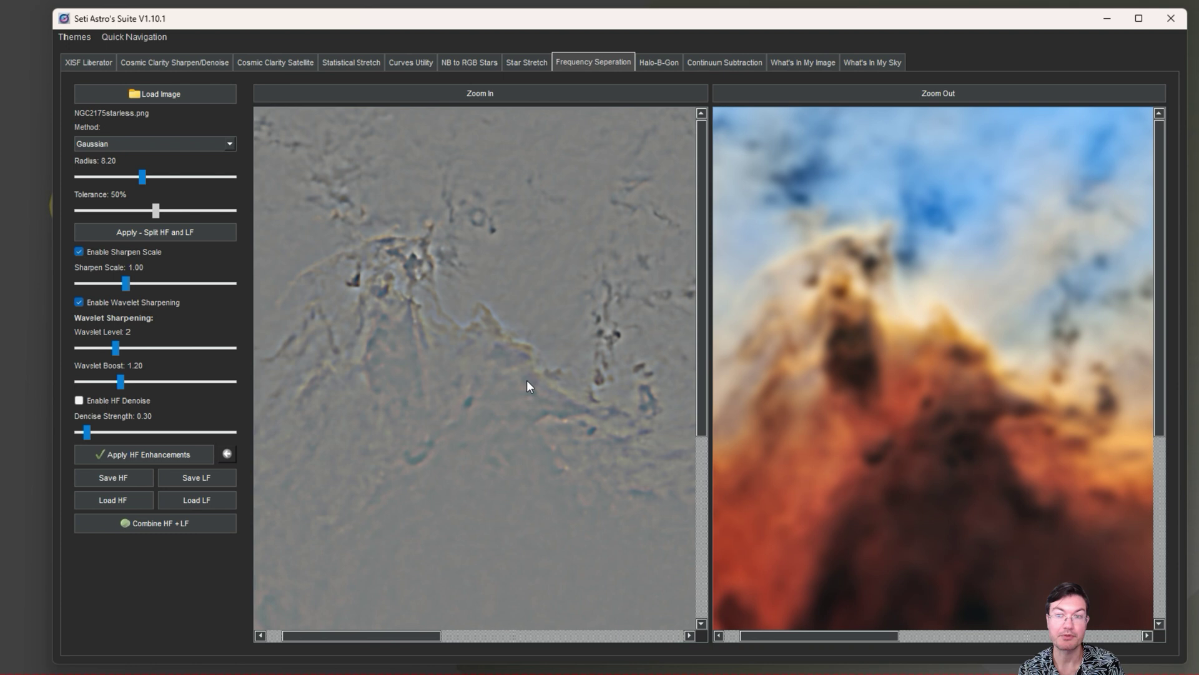
pyautogui.moveTo(551, 374); pyautogui.dragTo(504, 390)
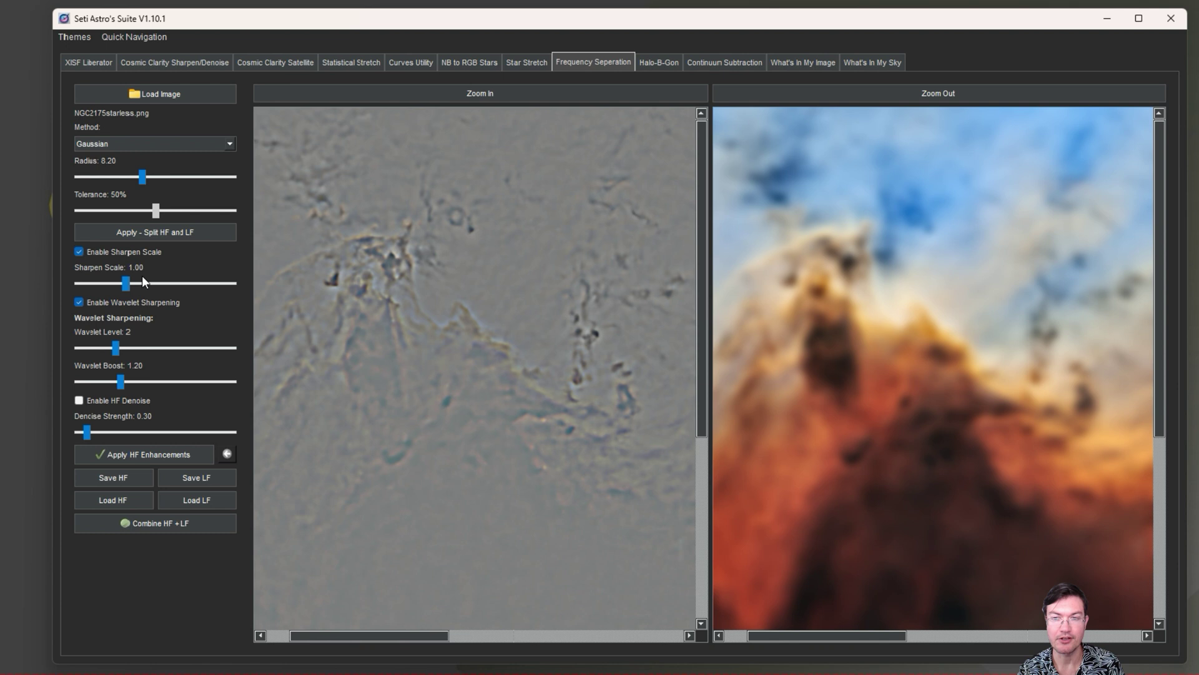
pyautogui.moveTo(435, 323); pyautogui.dragTo(448, 331)
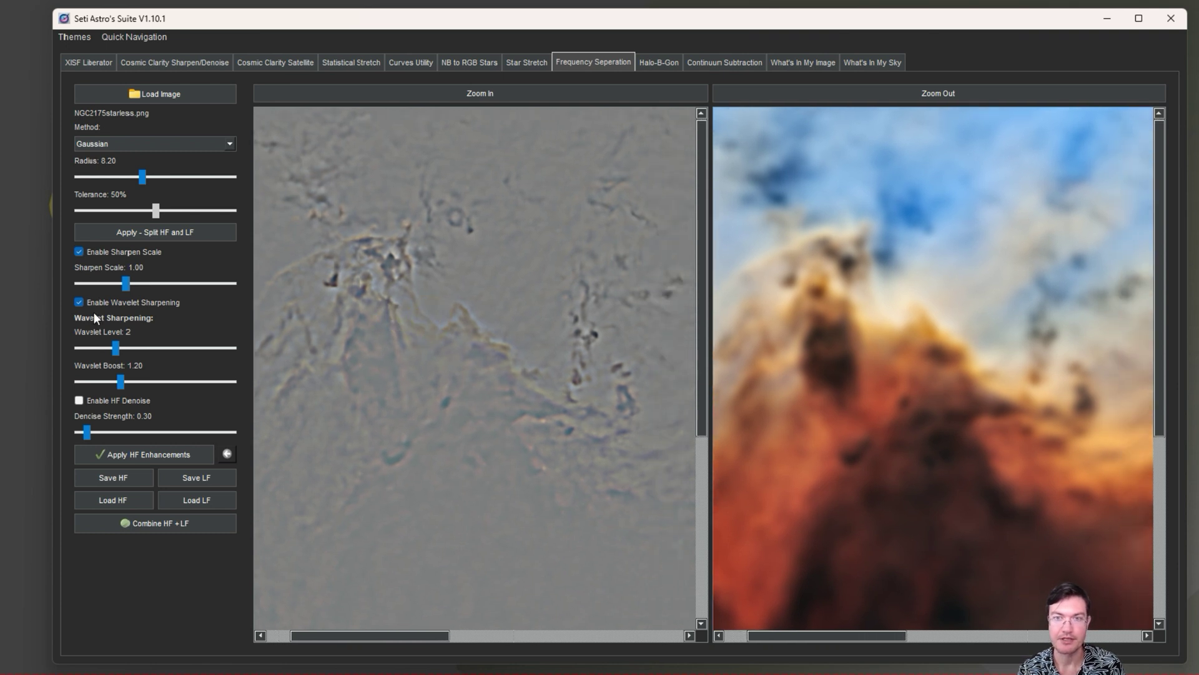
pyautogui.moveTo(365, 361); pyautogui.dragTo(439, 372)
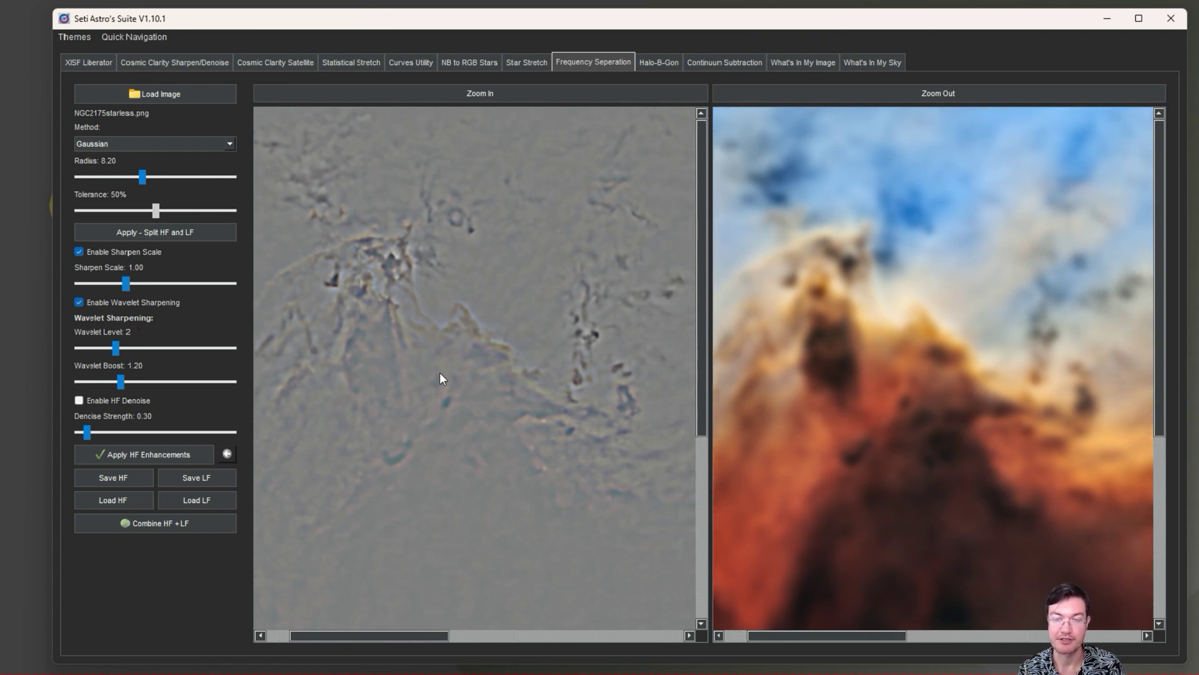
pyautogui.click(112, 400)
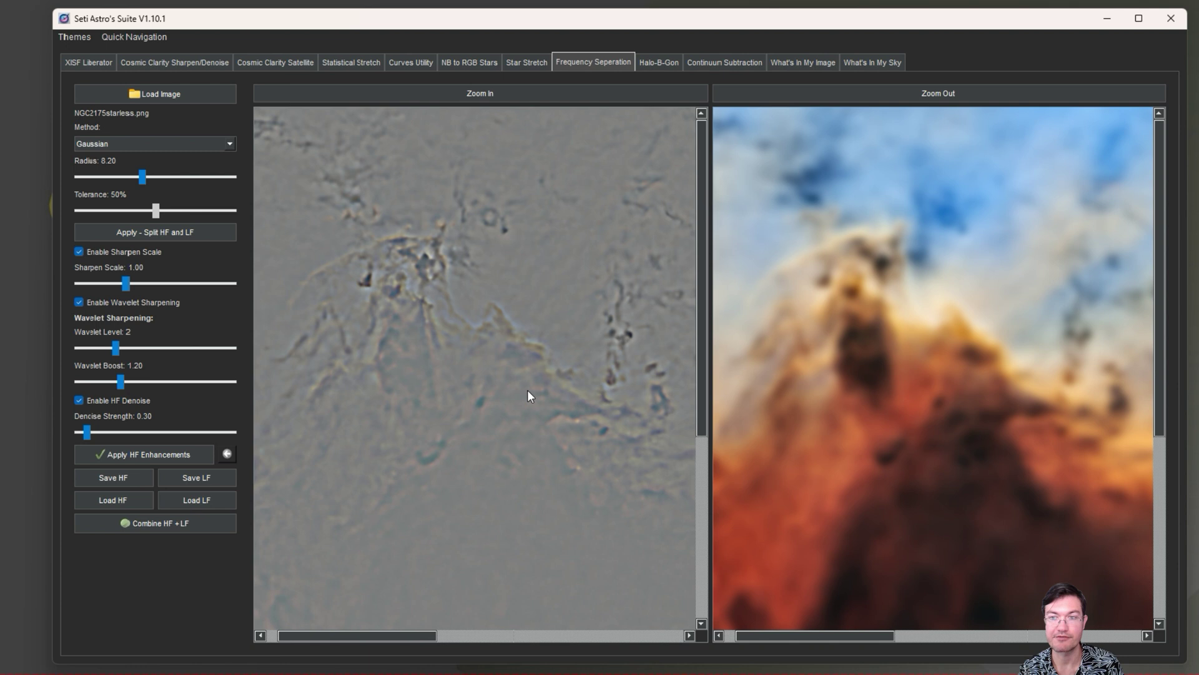
pyautogui.moveTo(527, 389); pyautogui.dragTo(475, 416)
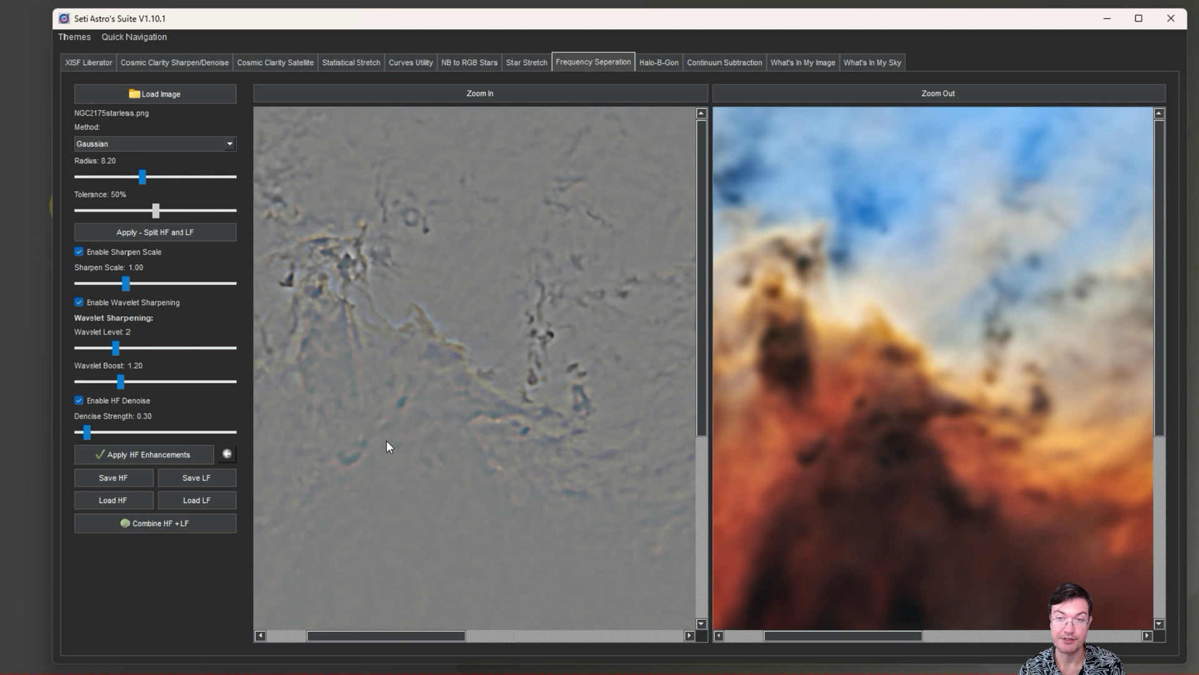
pyautogui.moveTo(541, 430); pyautogui.dragTo(523, 459)
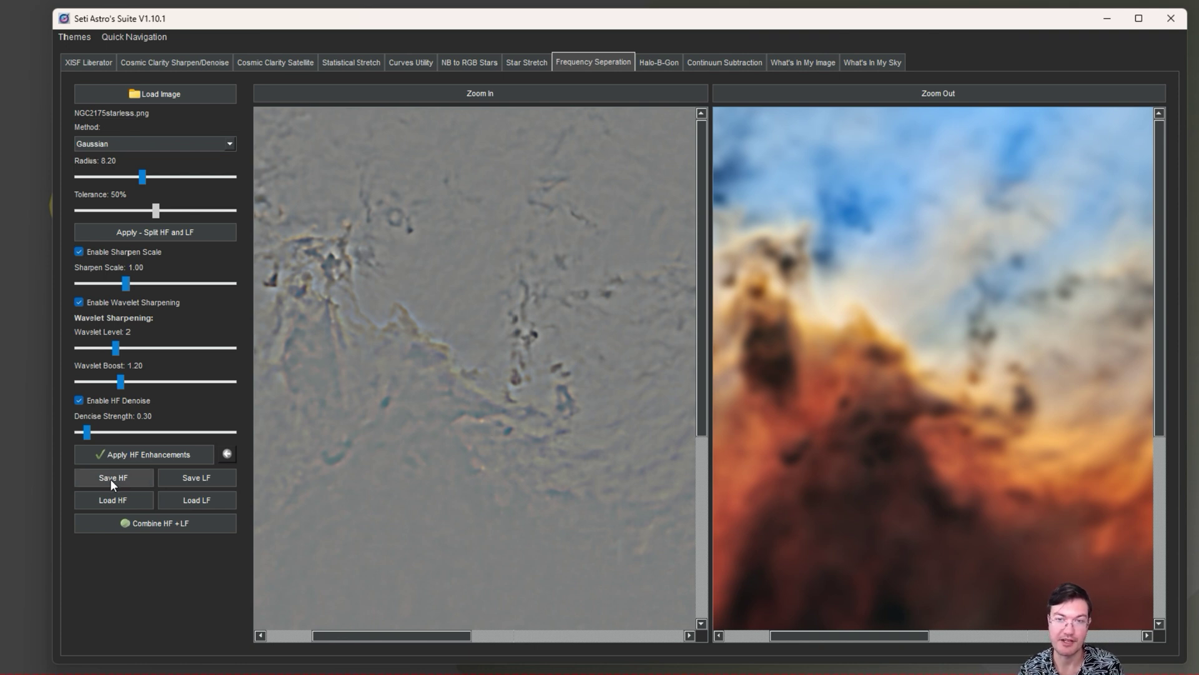
pyautogui.click(197, 478)
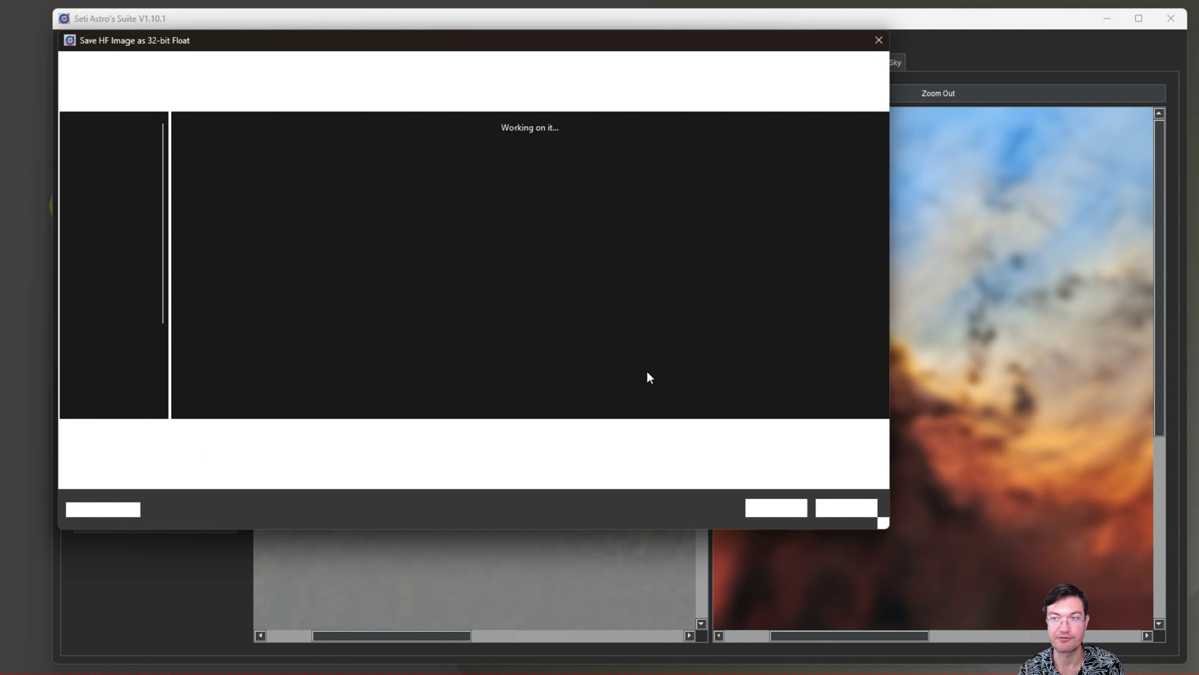
pyautogui.click(851, 510)
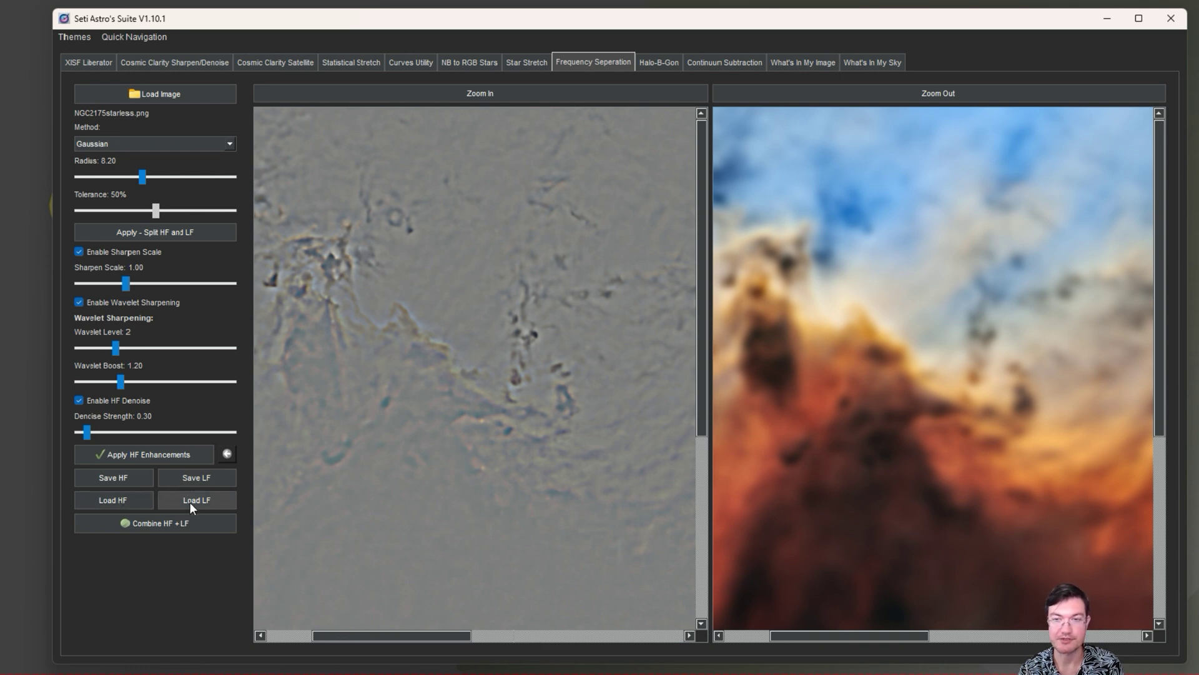
# Disable HF Denoise and wavelet sharpening, set sharpen scale to 1.50, and apply HF enhancements.
pyautogui.moveTo(560, 365); pyautogui.dragTo(603, 417)
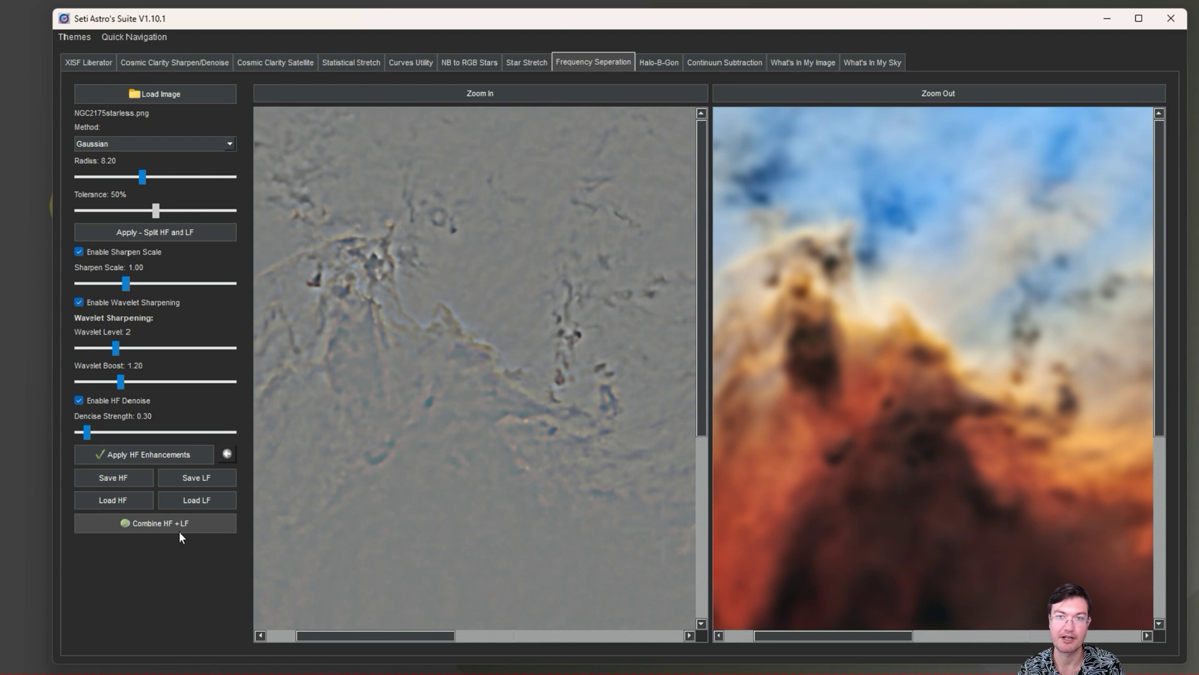
pyautogui.moveTo(428, 325); pyautogui.dragTo(464, 334)
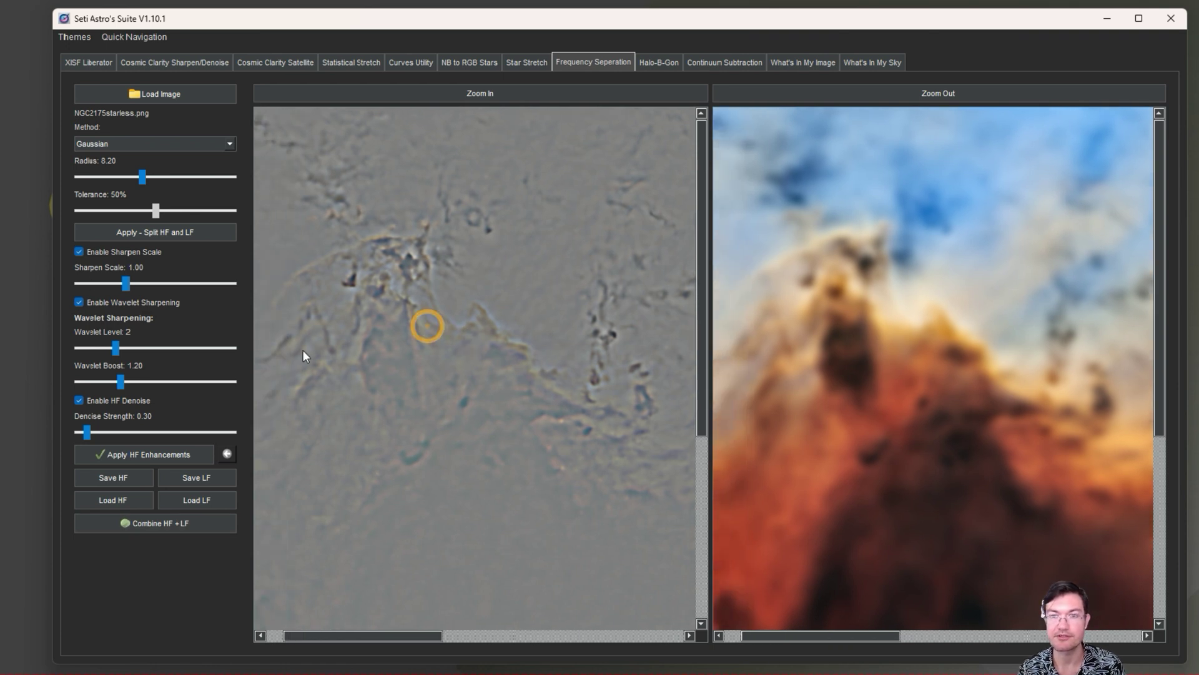
pyautogui.click(79, 400)
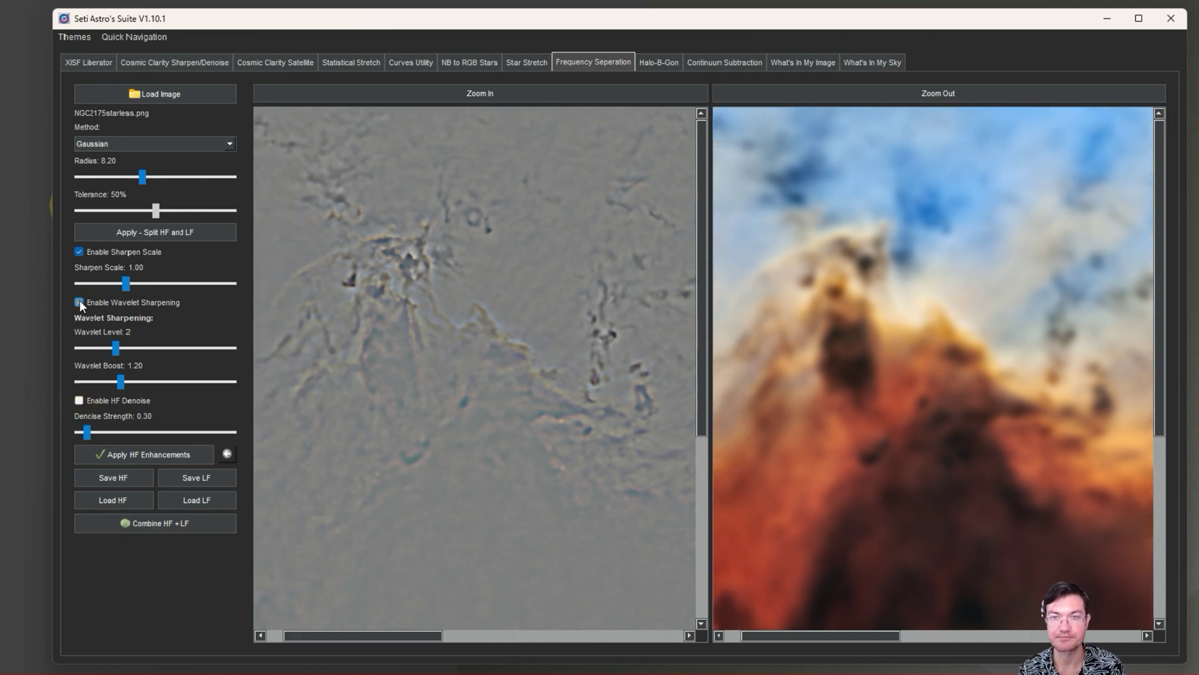
pyautogui.click(79, 301)
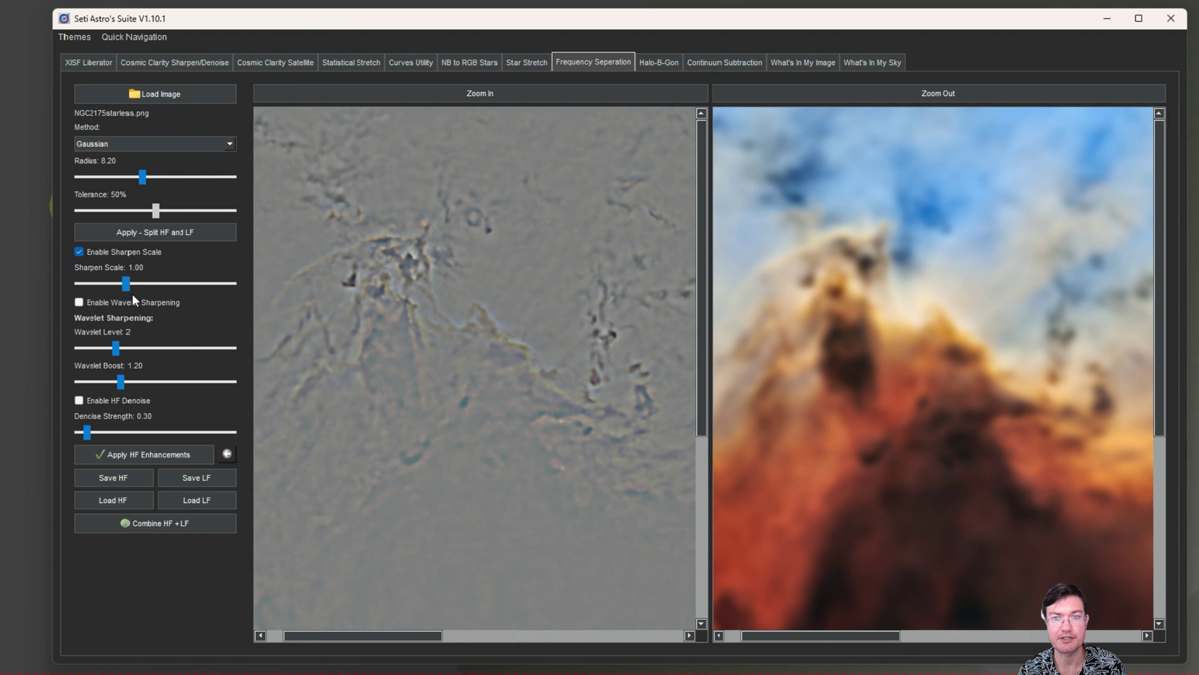
pyautogui.moveTo(441, 339); pyautogui.dragTo(475, 336)
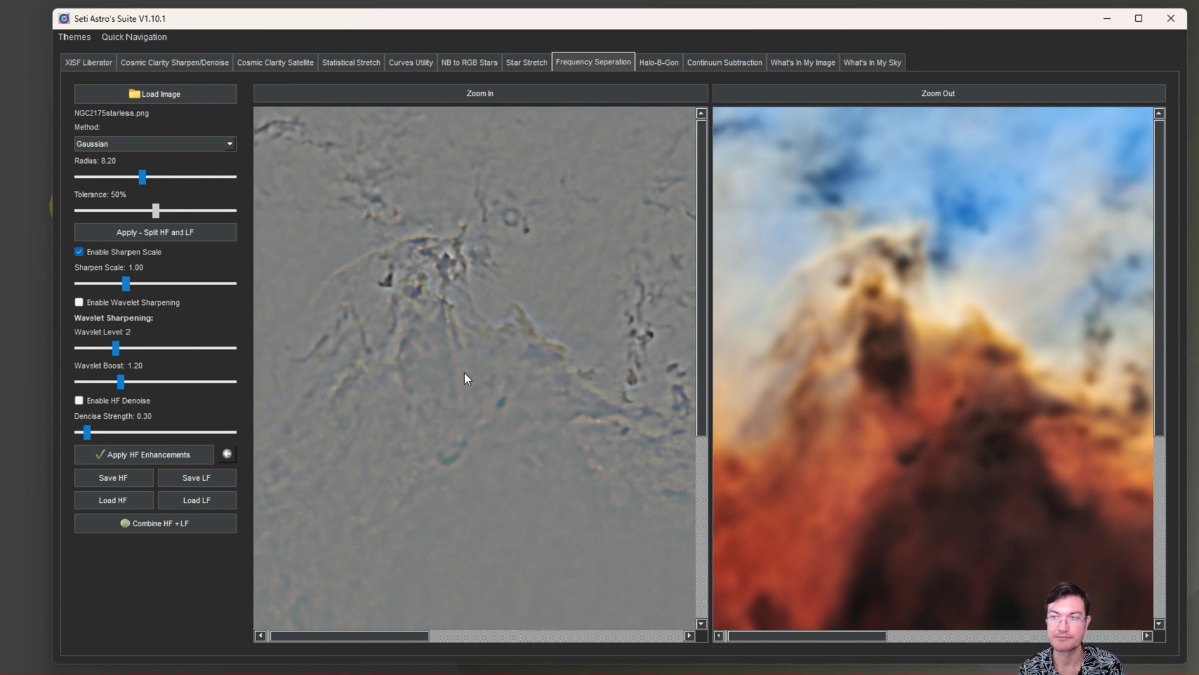
pyautogui.moveTo(462, 373); pyautogui.dragTo(469, 372)
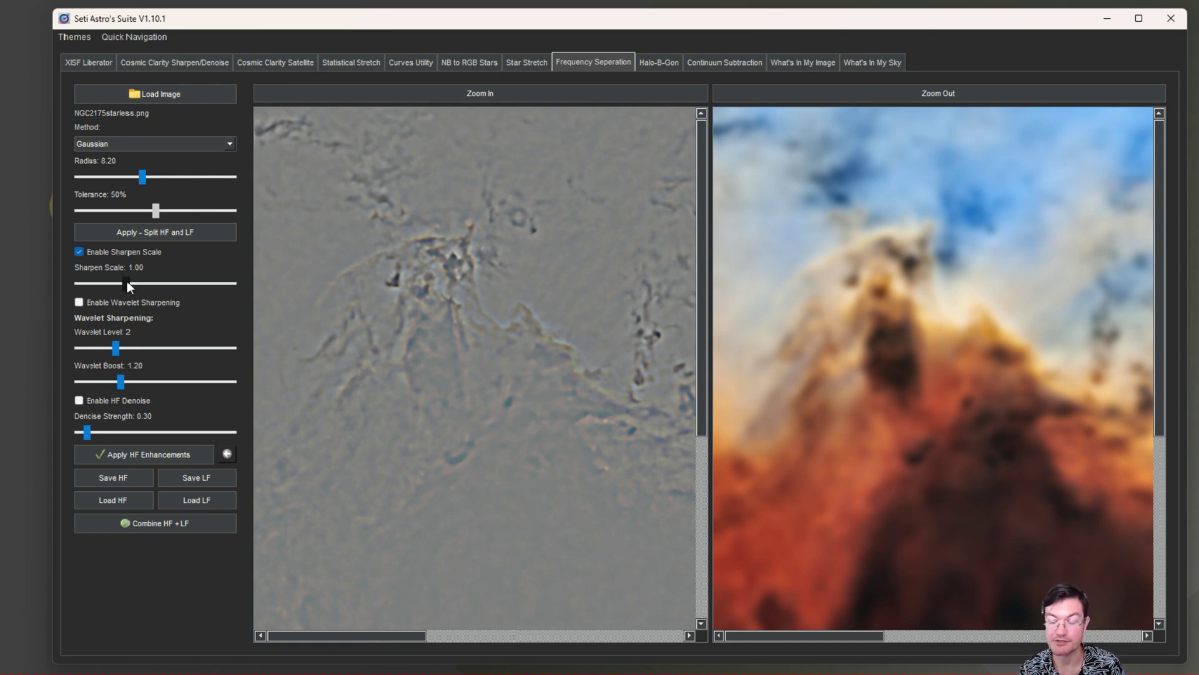
pyautogui.moveTo(515, 426); pyautogui.dragTo(508, 424)
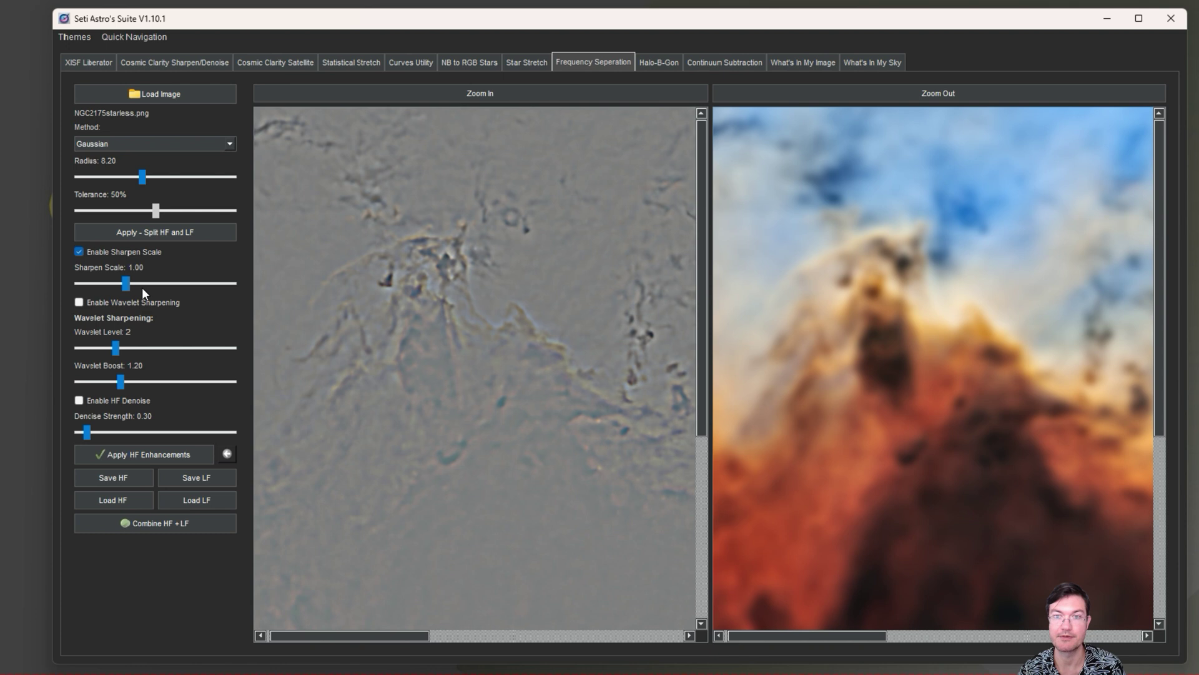
pyautogui.moveTo(142, 289); pyautogui.dragTo(151, 291)
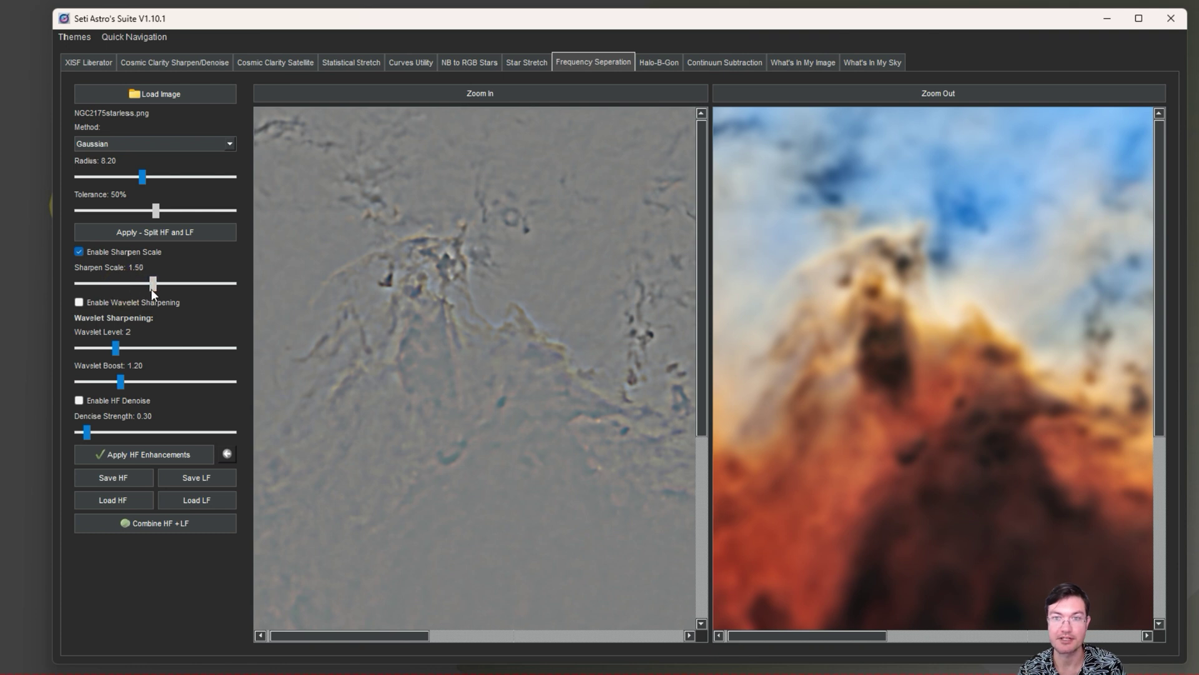
pyautogui.click(138, 457)
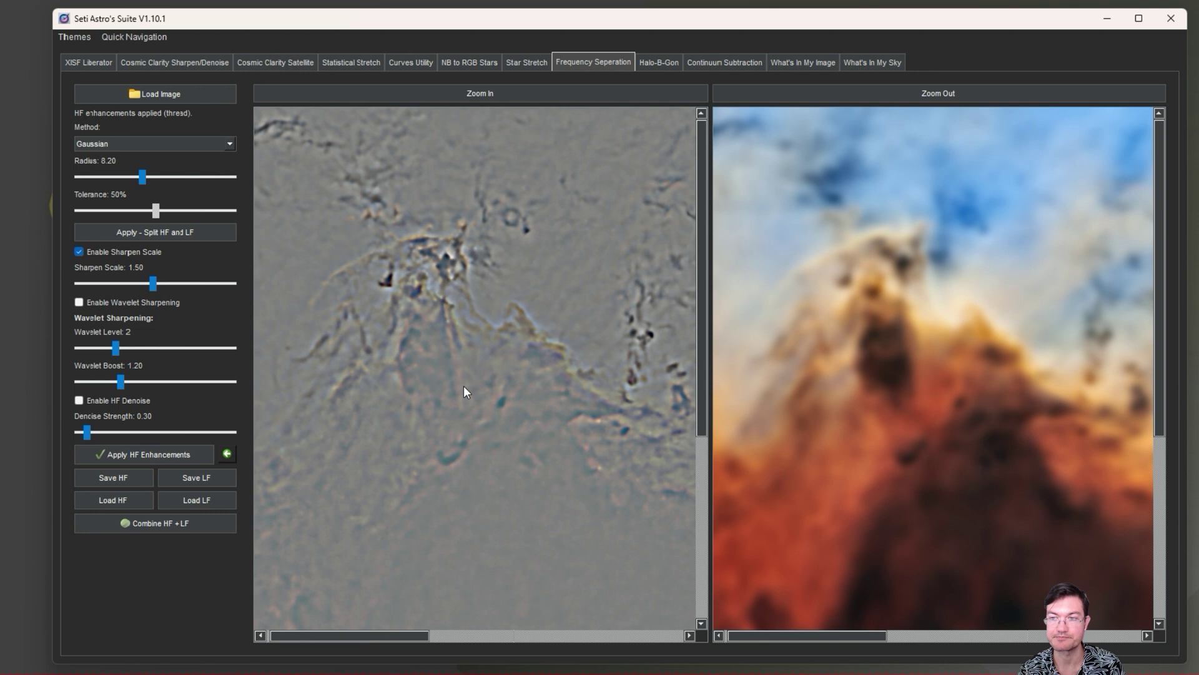
pyautogui.moveTo(462, 385)
pyautogui.mouseDown()
pyautogui.moveTo(424, 390)
pyautogui.moveTo(451, 389)
pyautogui.mouseUp()
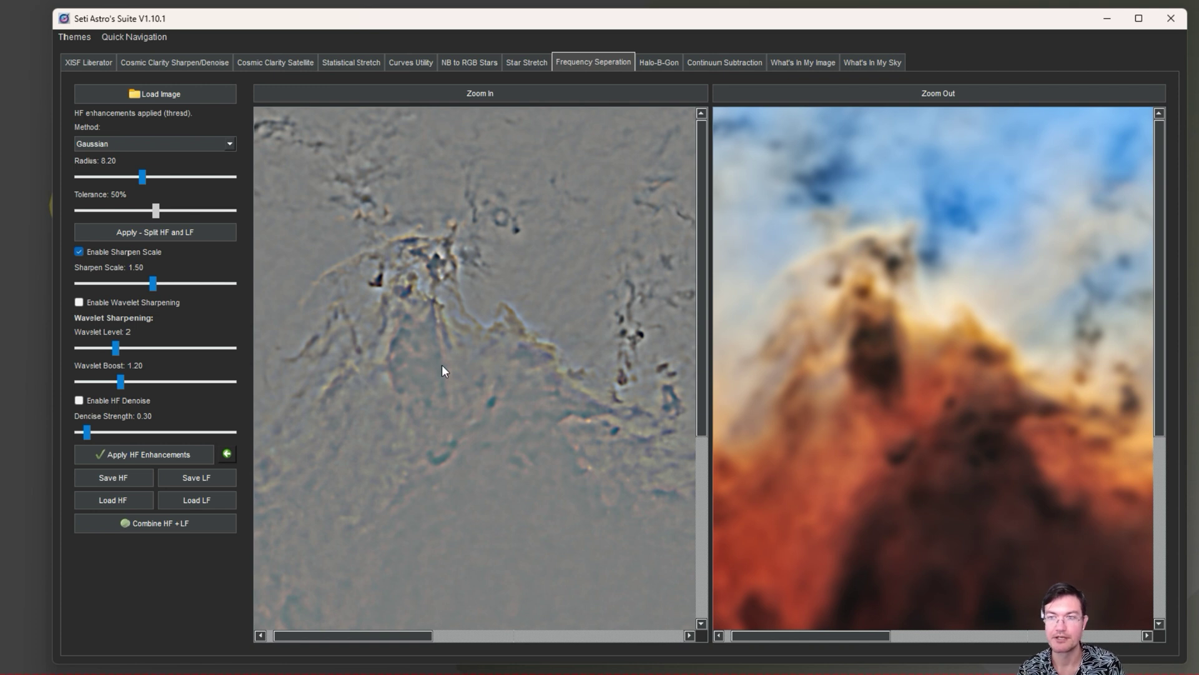
pyautogui.click(177, 525)
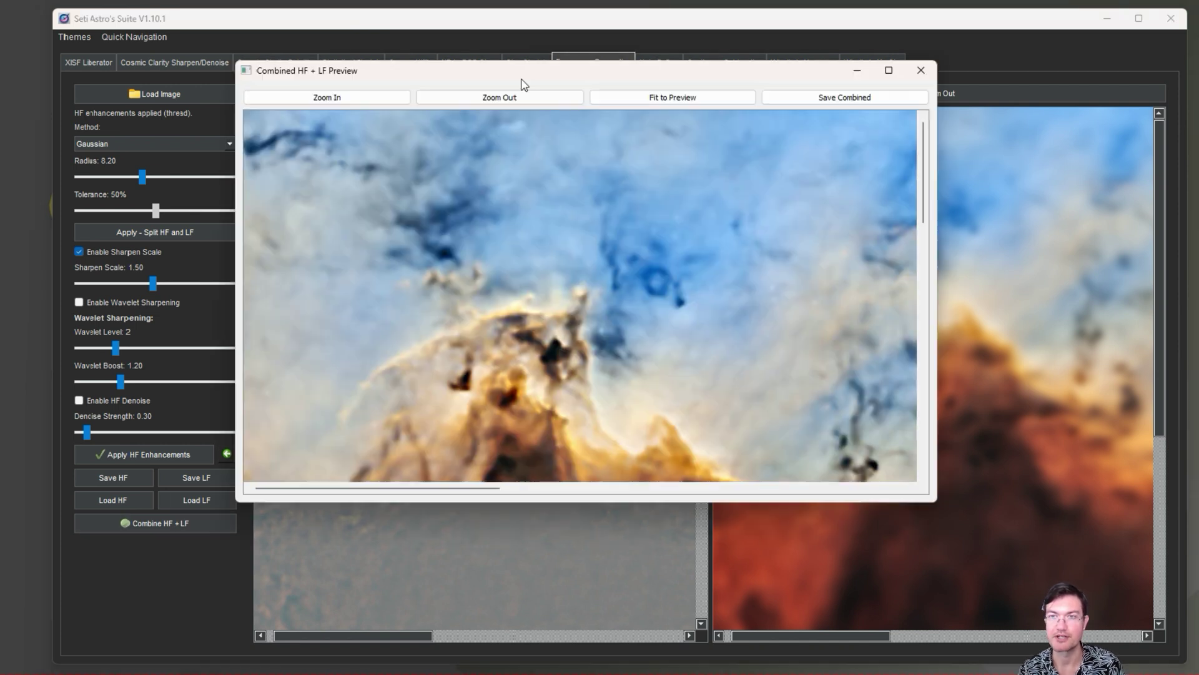
pyautogui.moveTo(524, 77); pyautogui.dragTo(529, 75)
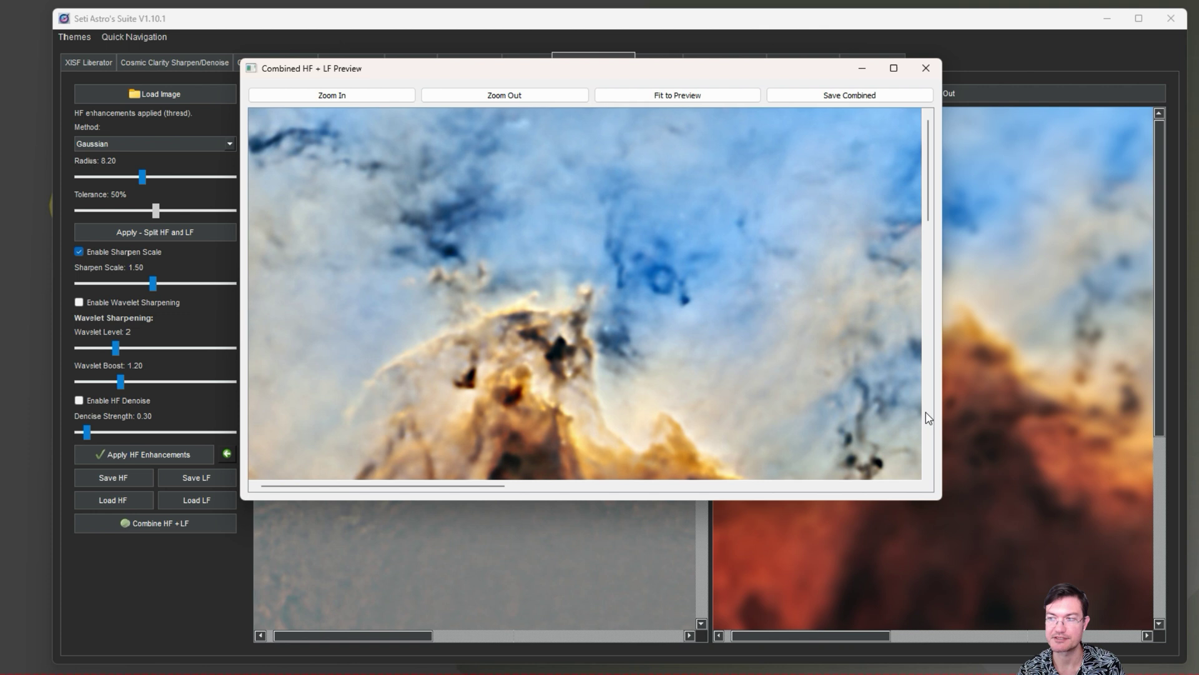
pyautogui.moveTo(942, 504); pyautogui.dragTo(1009, 634)
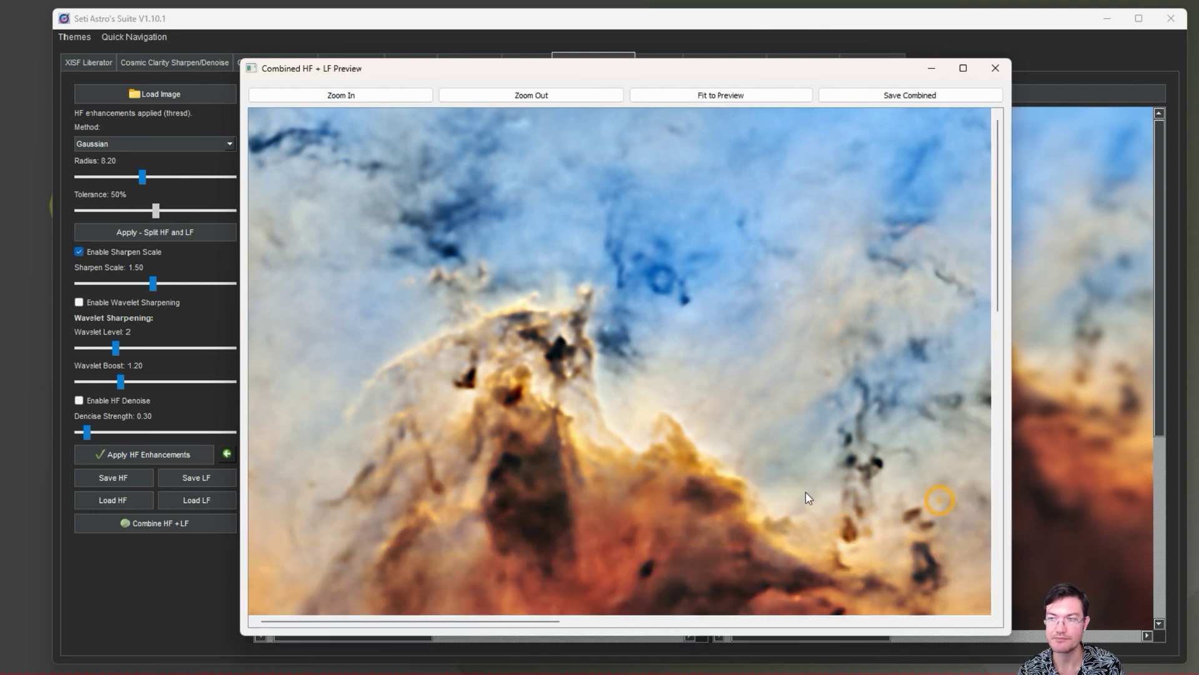
pyautogui.moveTo(950, 450); pyautogui.dragTo(773, 302)
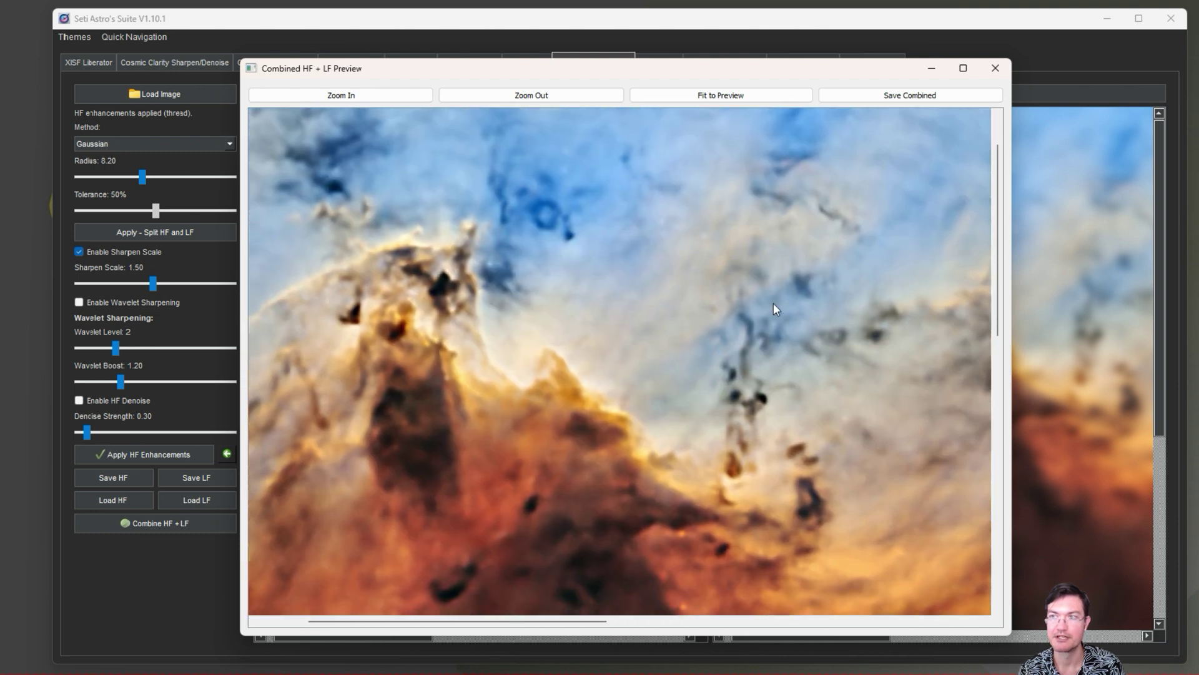
pyautogui.click(714, 97)
pyautogui.moveTo(596, 320); pyautogui.dragTo(698, 464)
pyautogui.click(499, 95)
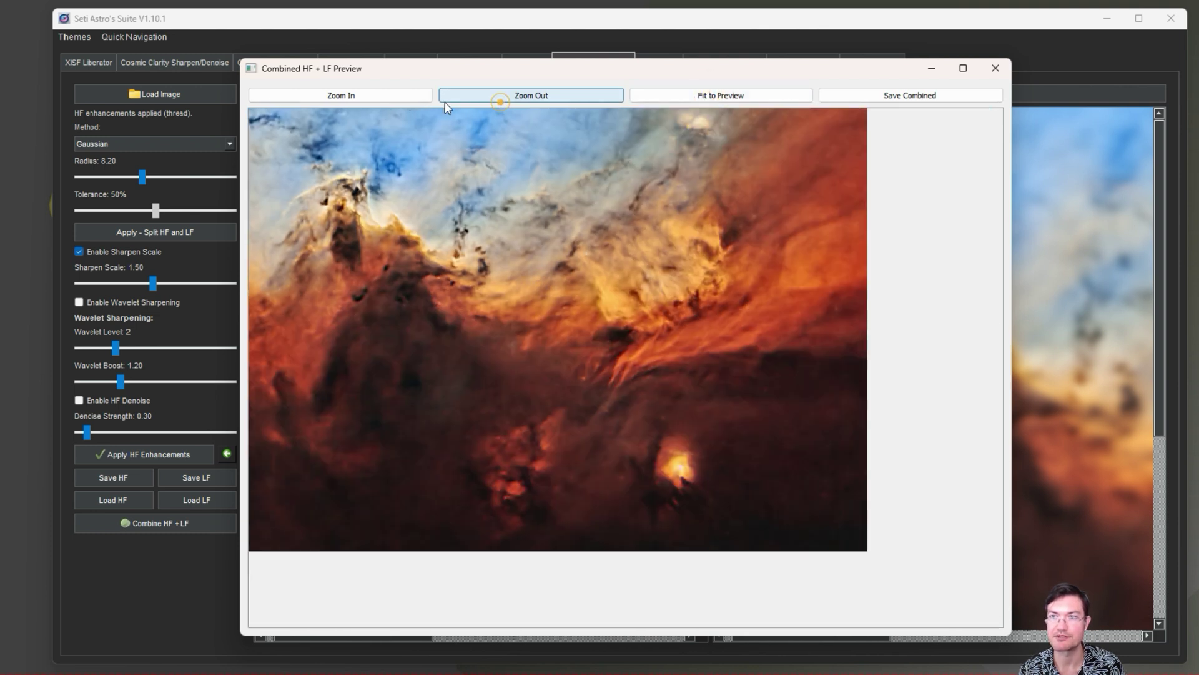
pyautogui.click(383, 97)
pyautogui.click(383, 97)
pyautogui.click(383, 95)
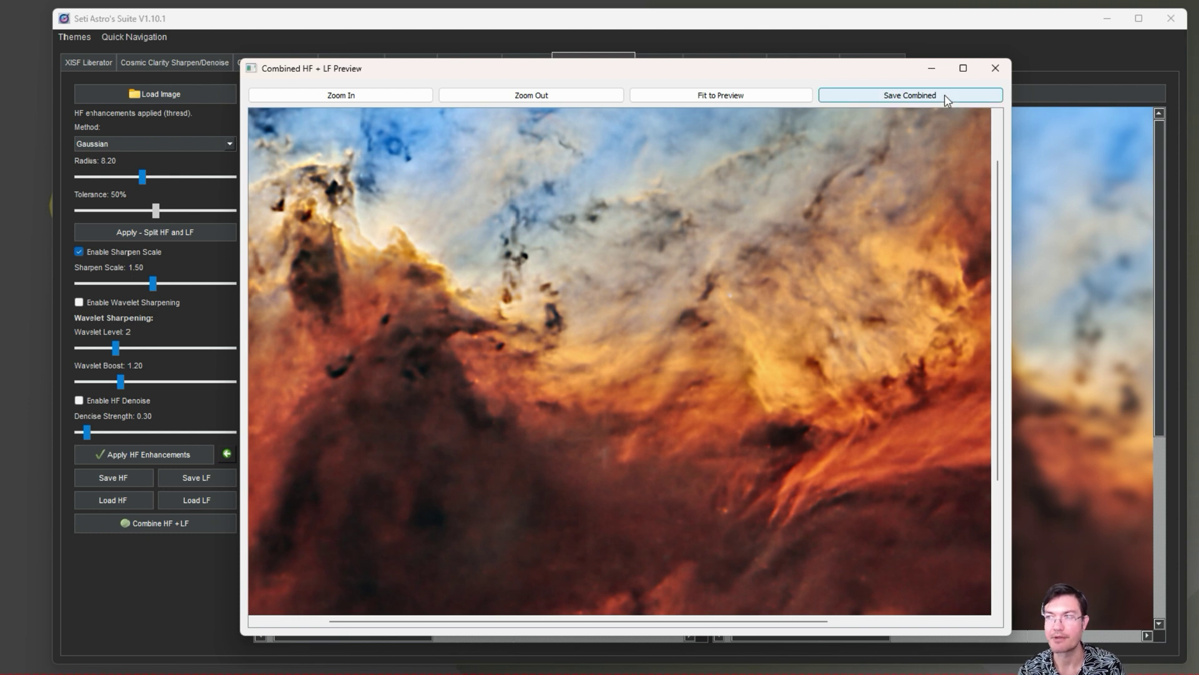
# Close the combined image preview and undo the last high-frequency enhancements.
pyautogui.click(1004, 68)
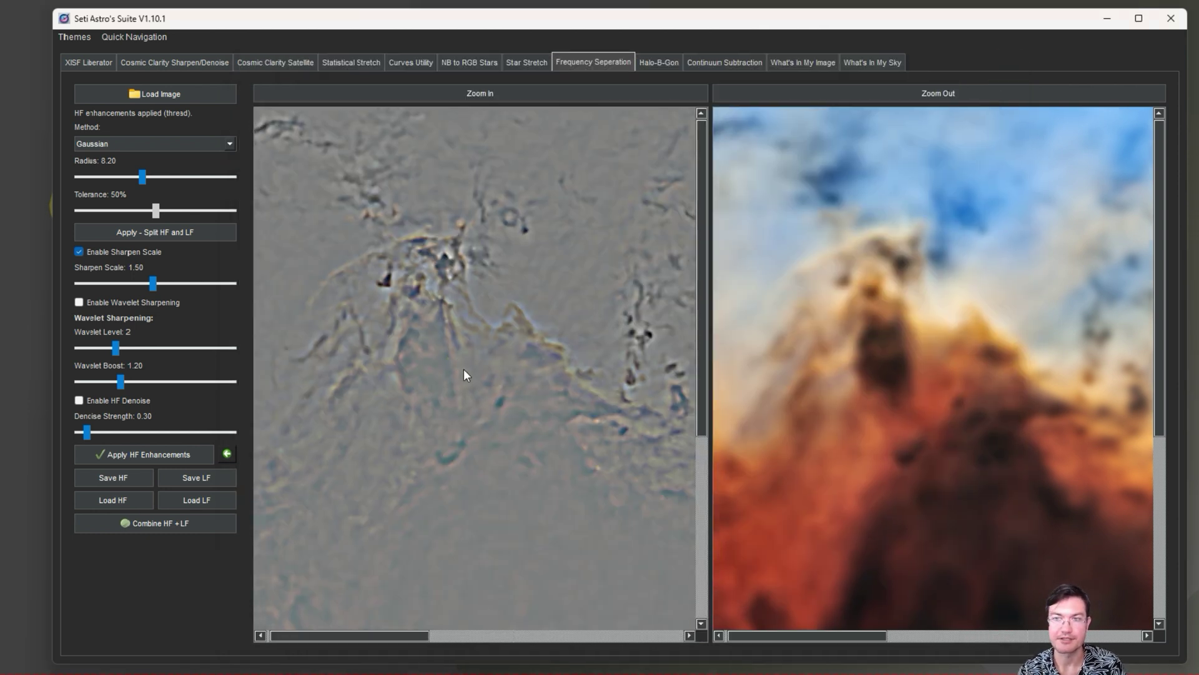
pyautogui.click(463, 368)
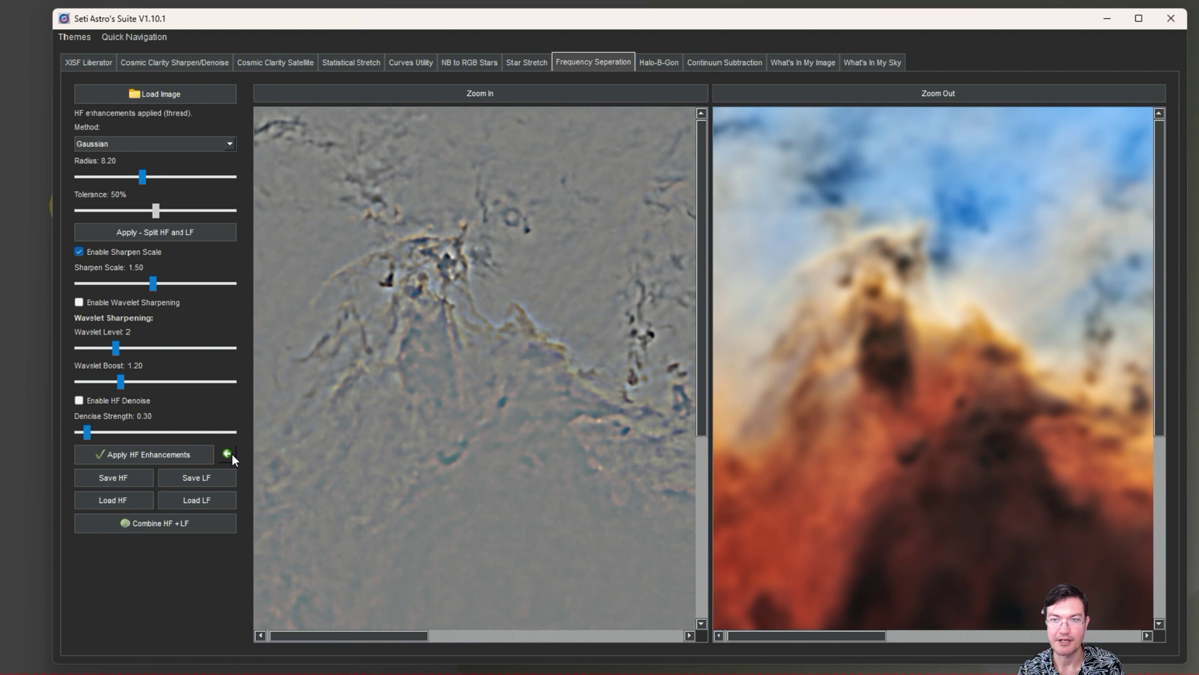
pyautogui.click(228, 454)
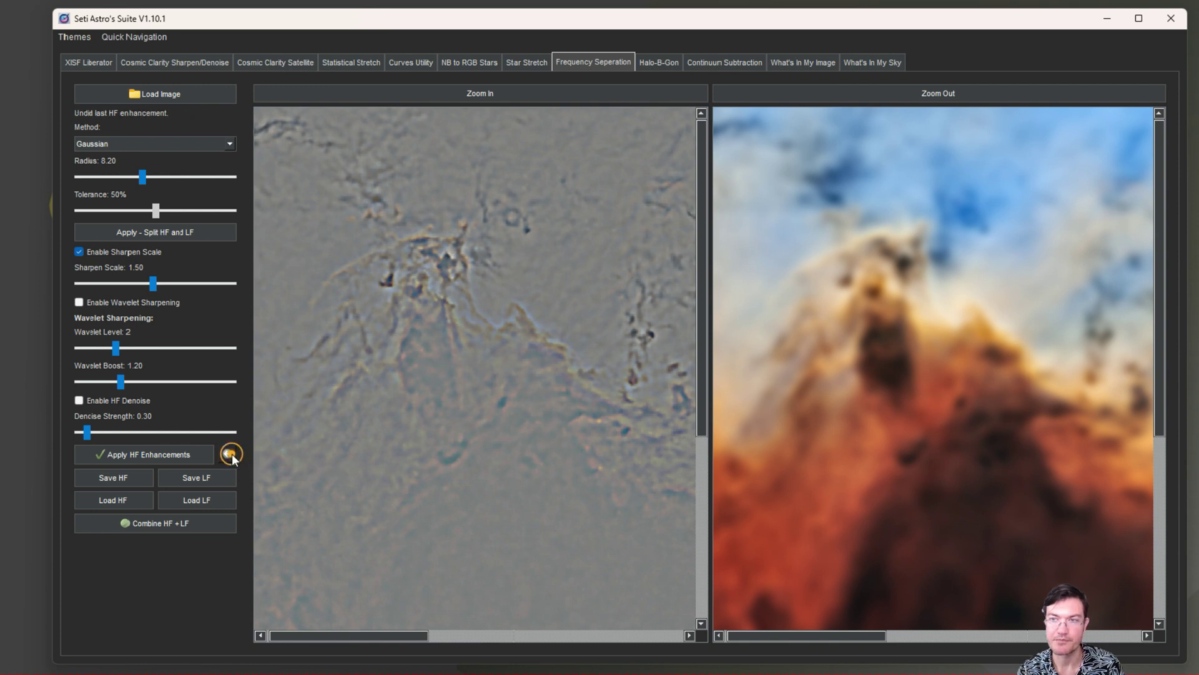
pyautogui.click(437, 352)
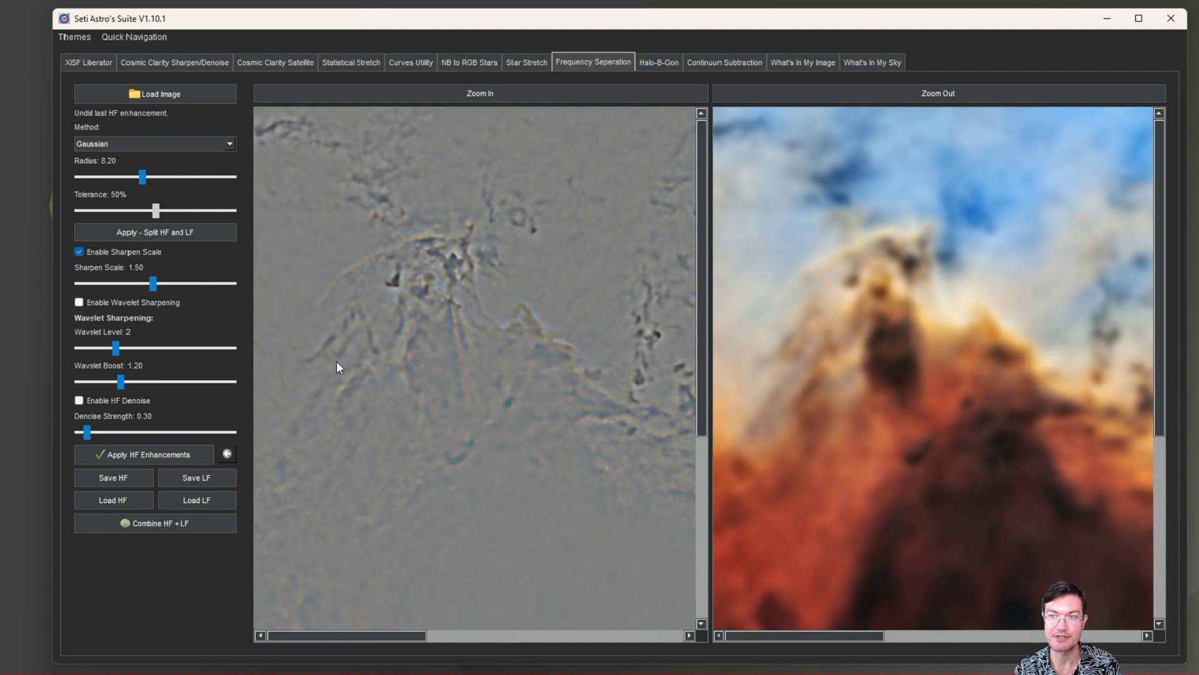
# Lower the radius to 5.27 and re-split the nebula into HF and LF layers.
pyautogui.moveTo(605, 371); pyautogui.dragTo(528, 383)
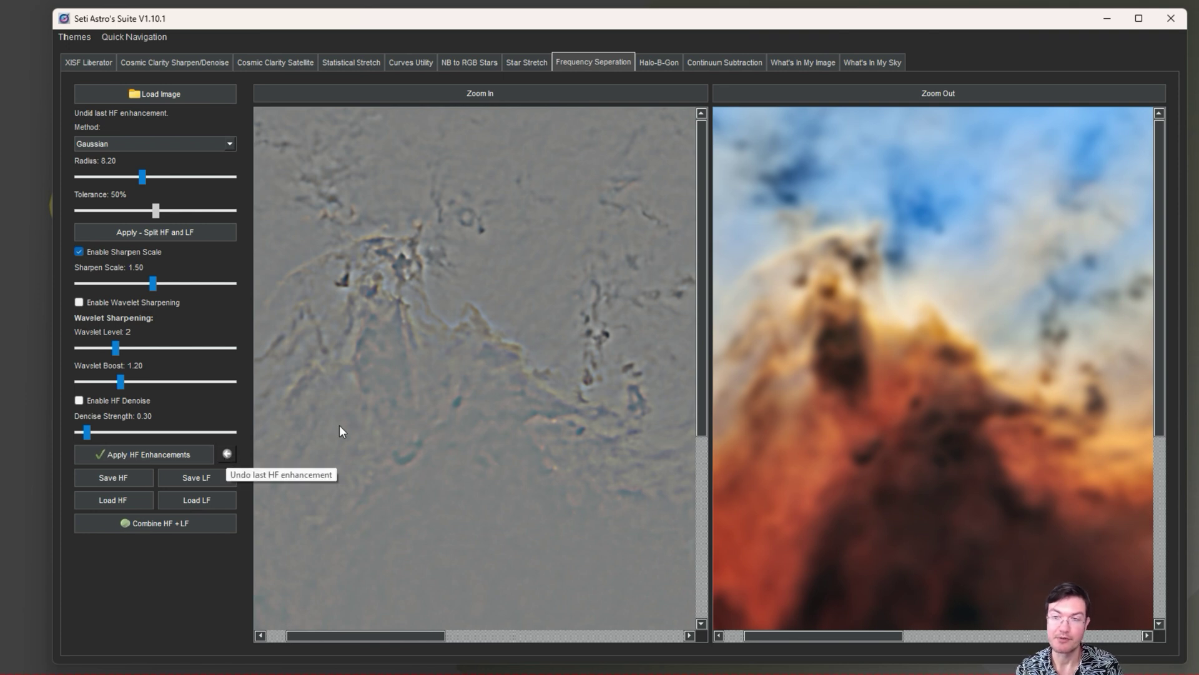
pyautogui.moveTo(390, 371); pyautogui.dragTo(426, 387)
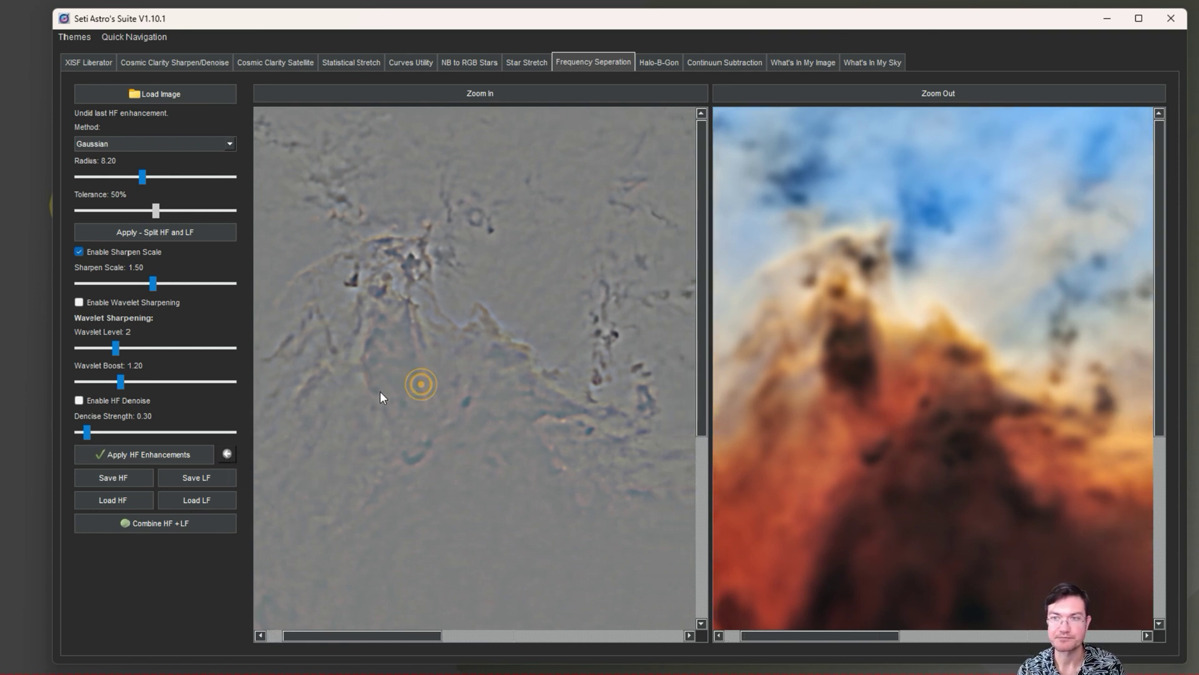
pyautogui.moveTo(468, 340); pyautogui.dragTo(351, 325)
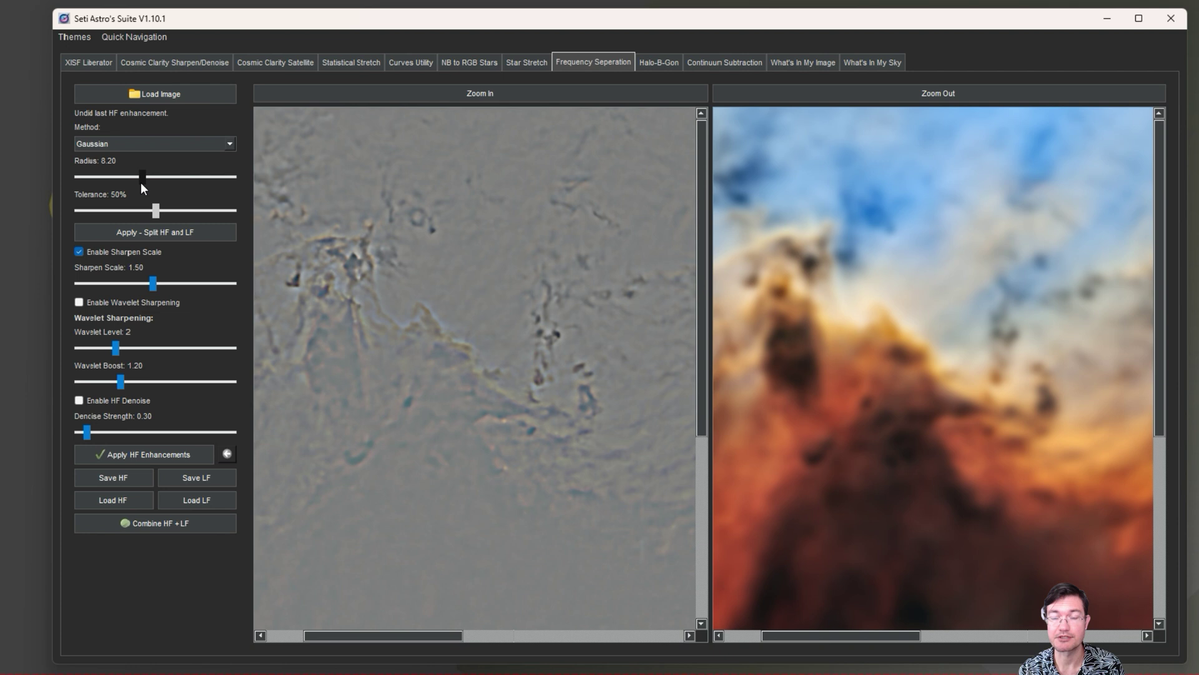
pyautogui.moveTo(329, 260); pyautogui.dragTo(374, 253)
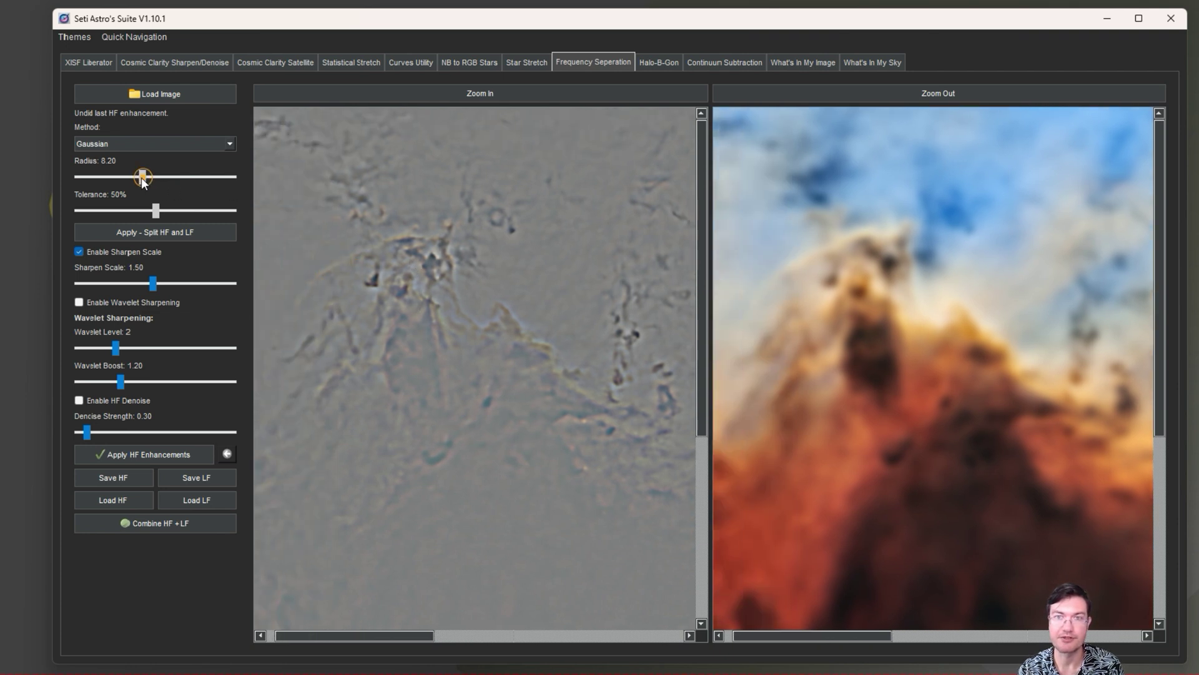
pyautogui.moveTo(142, 178); pyautogui.dragTo(123, 181)
pyautogui.click(125, 232)
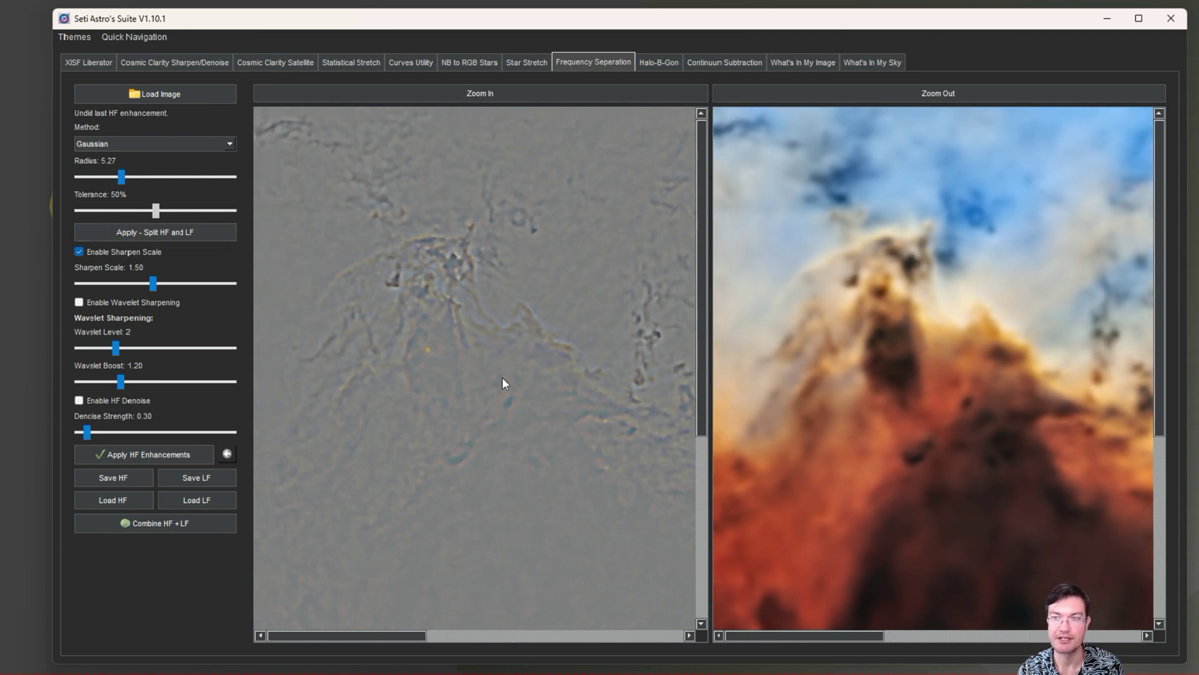
pyautogui.moveTo(429, 348); pyautogui.dragTo(403, 295)
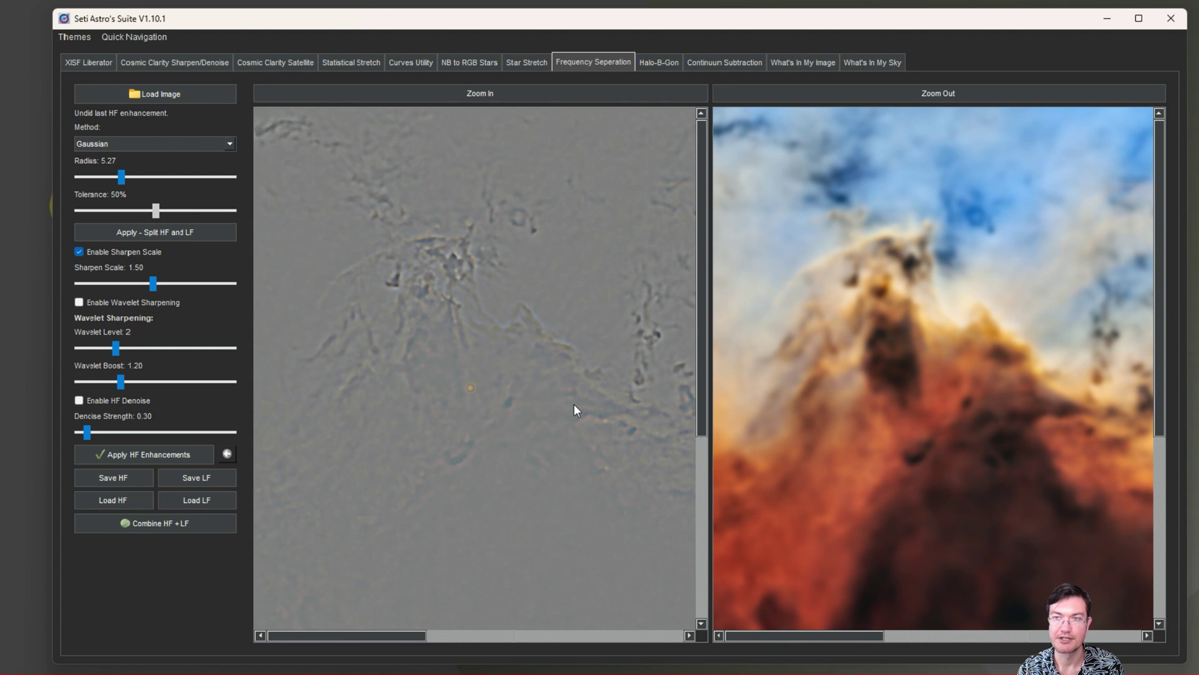
pyautogui.moveTo(468, 388); pyautogui.dragTo(538, 410)
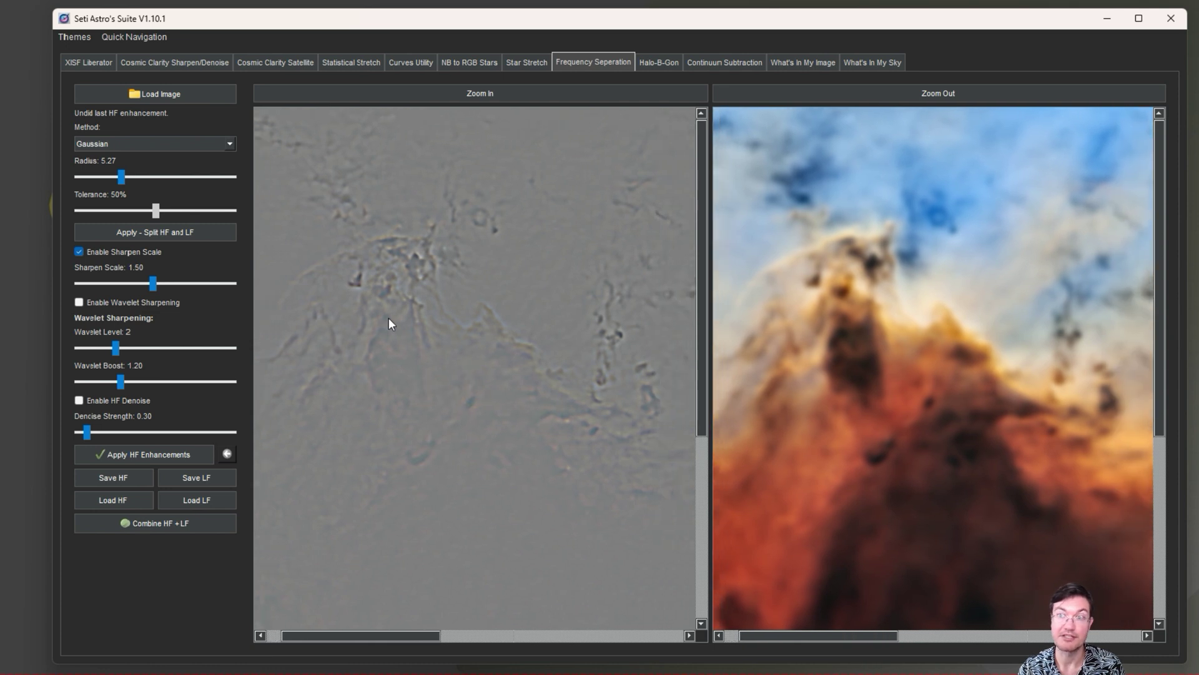
# Replace sharpen scale with wavelet sharpening at level 3, boost 1.20, and apply it to the HF layer.
pyautogui.click(80, 252)
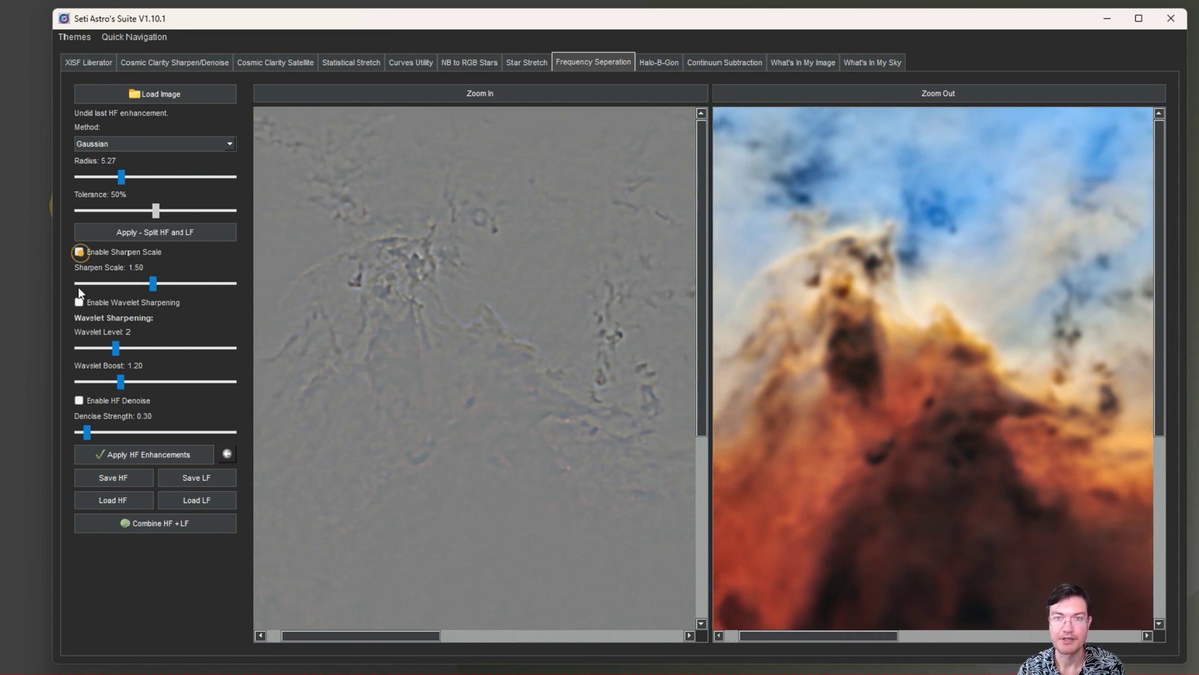
pyautogui.click(79, 302)
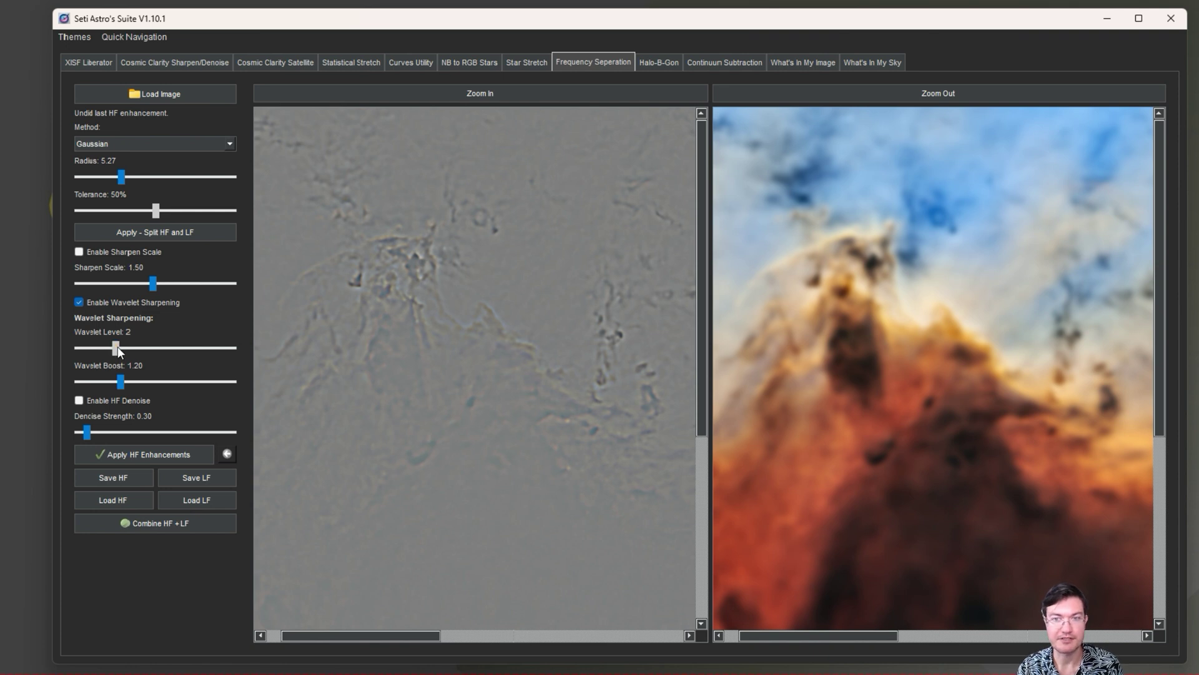
pyautogui.moveTo(118, 348); pyautogui.dragTo(158, 347)
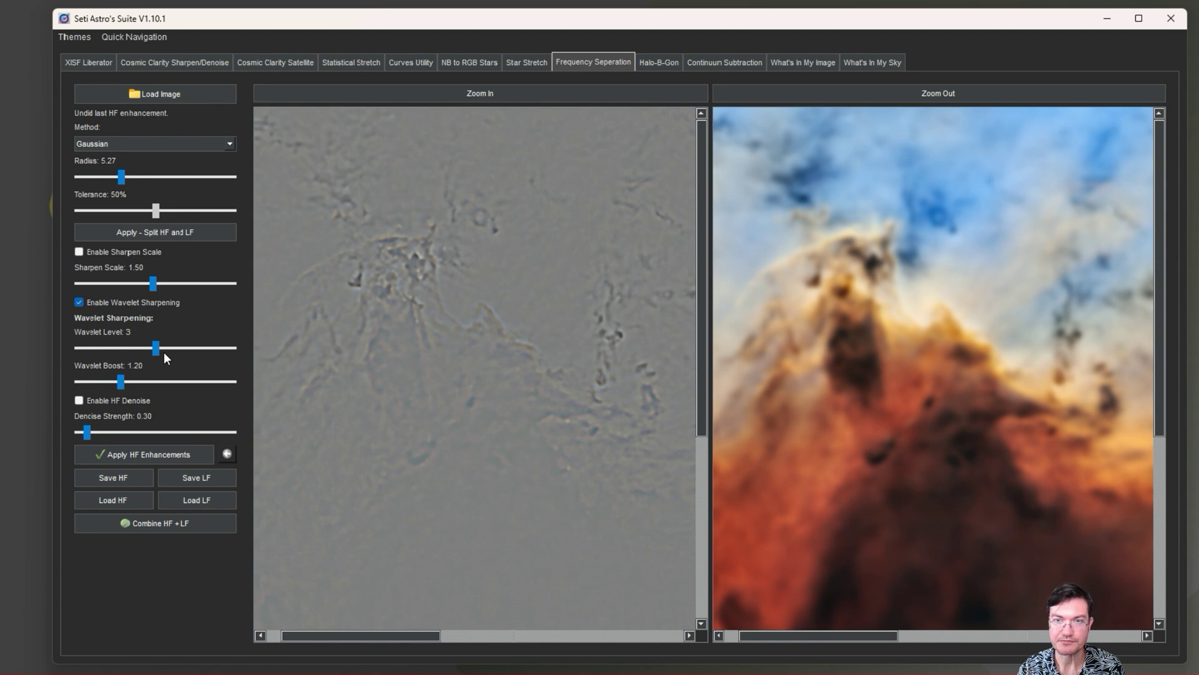
pyautogui.click(117, 454)
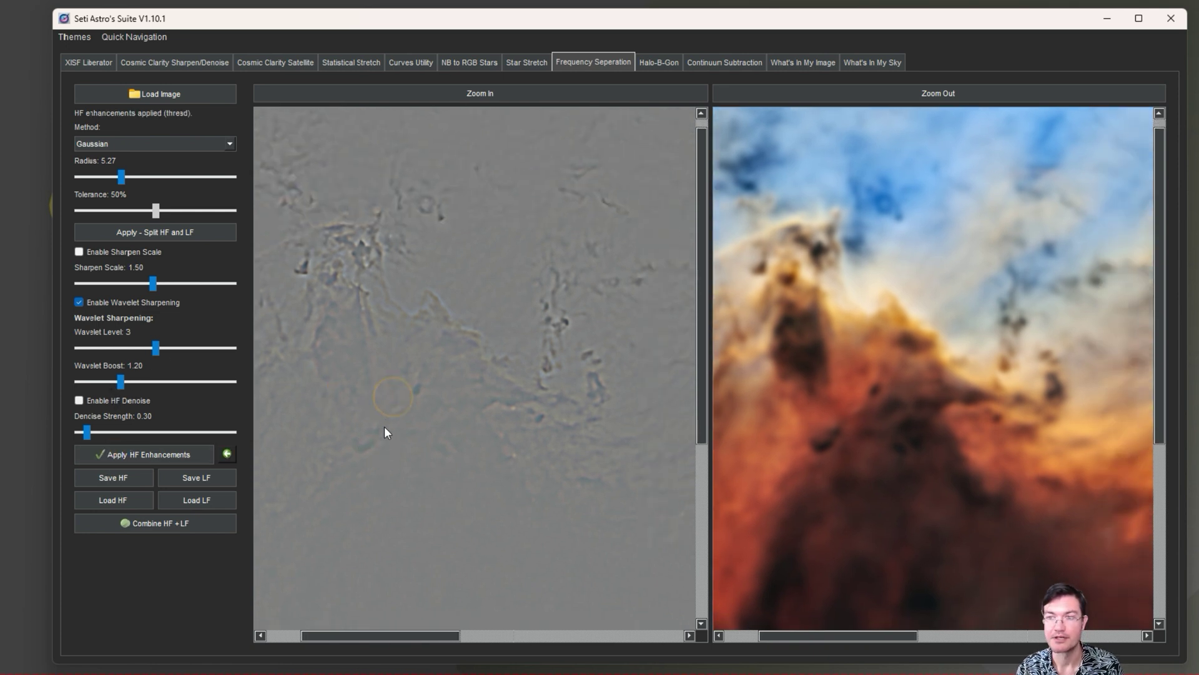
pyautogui.moveTo(492, 371); pyautogui.dragTo(456, 409)
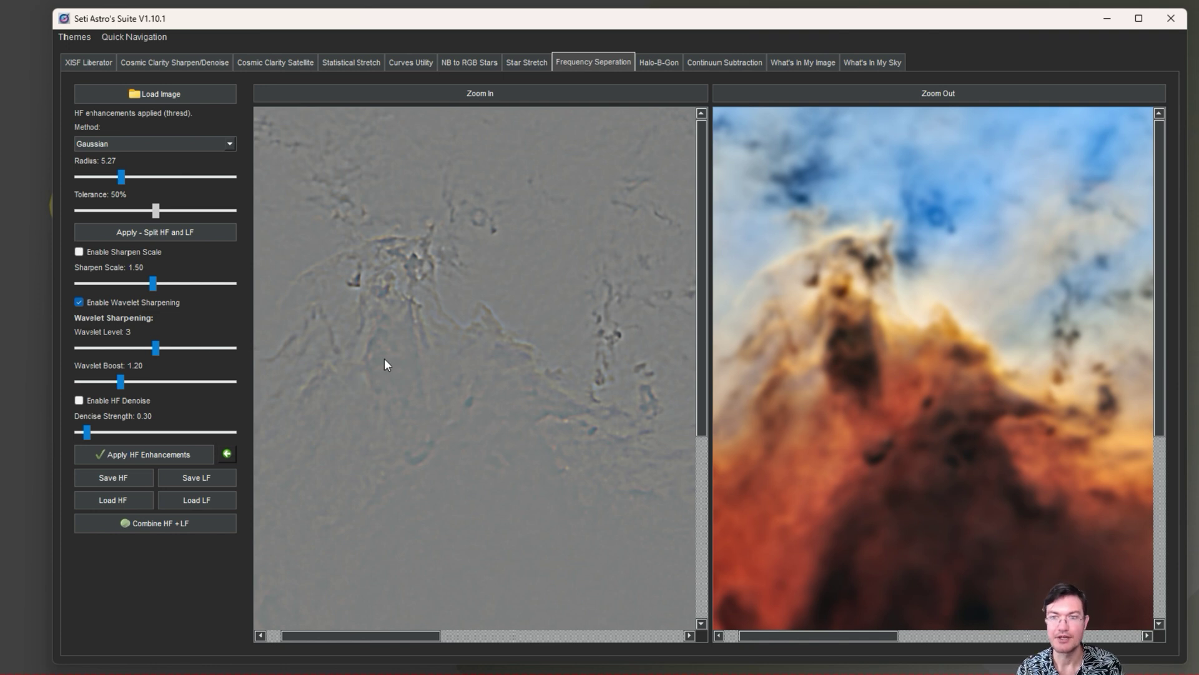
# Re-enable sharpen scale and apply it together with wavelet sharpening to the HF layer.
pyautogui.click(99, 251)
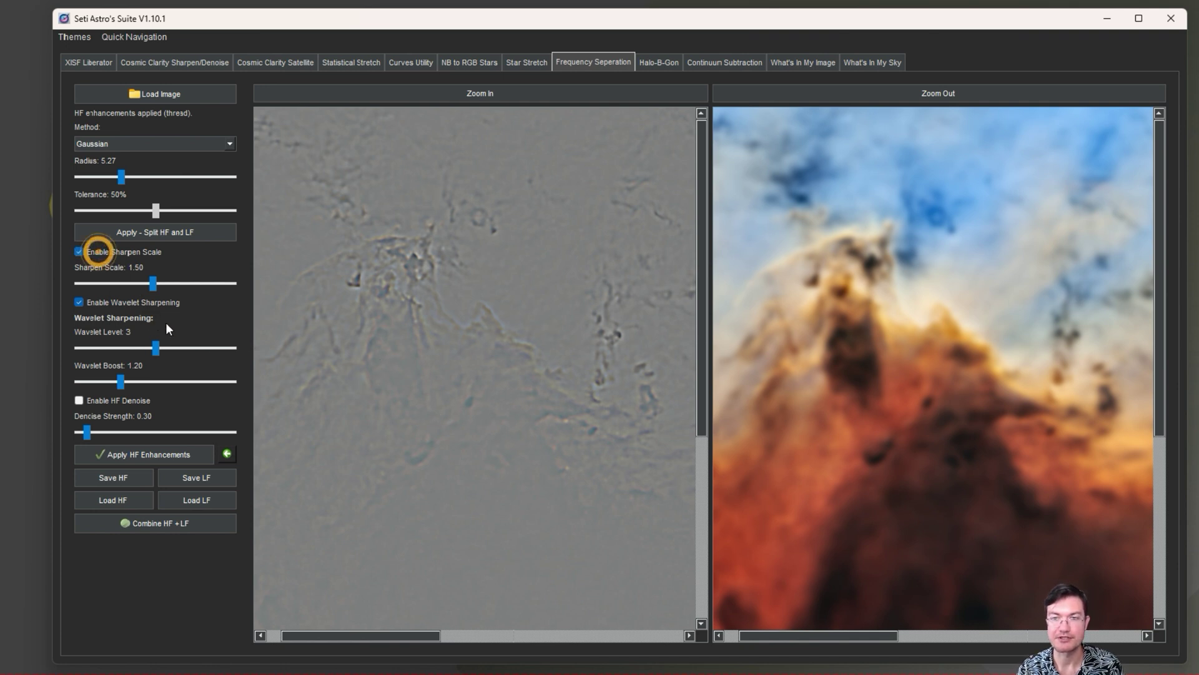
pyautogui.click(170, 455)
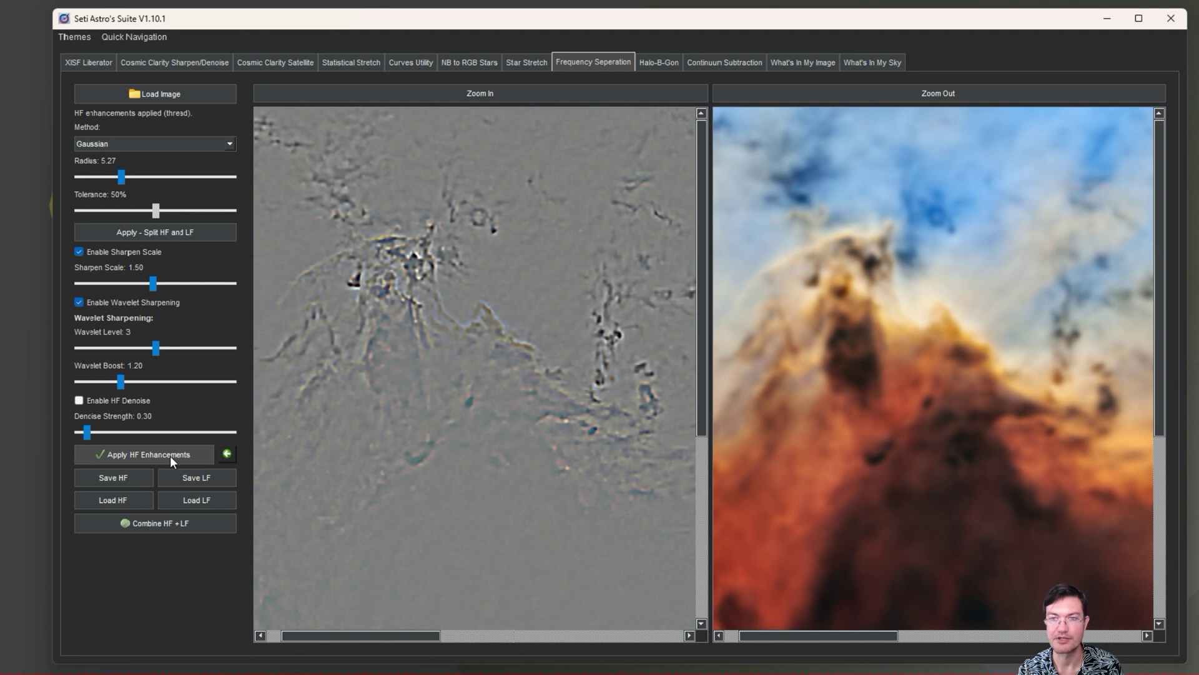
pyautogui.moveTo(530, 494); pyautogui.dragTo(361, 233)
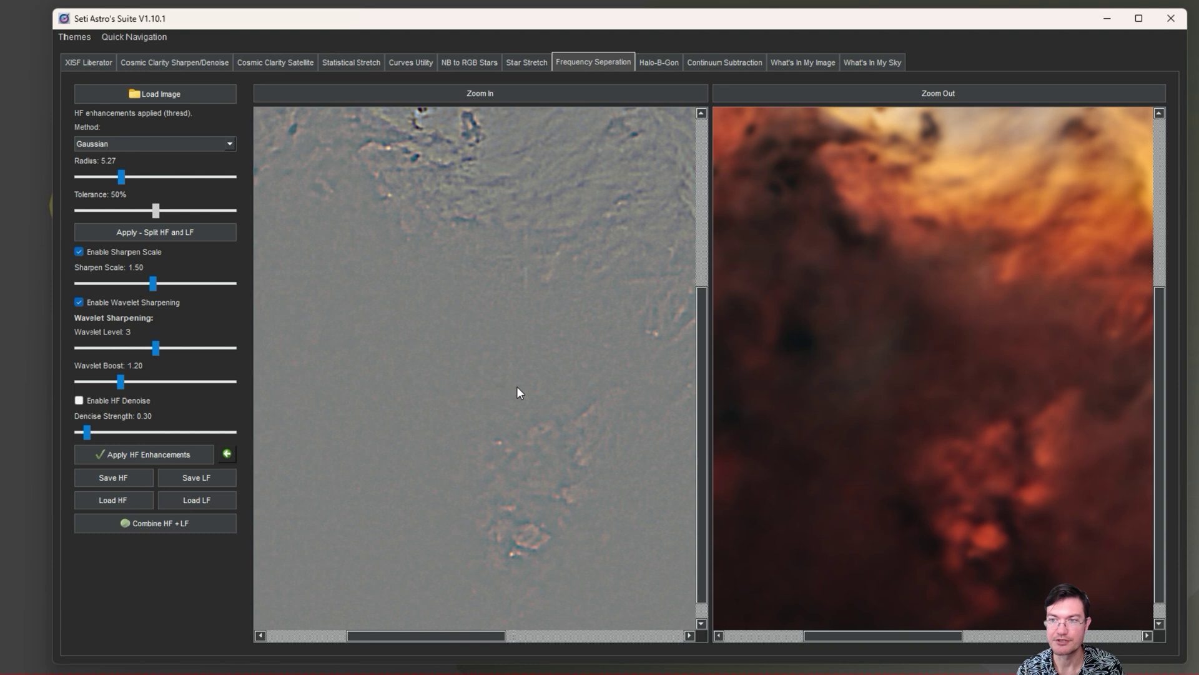
pyautogui.moveTo(516, 386); pyautogui.dragTo(429, 457)
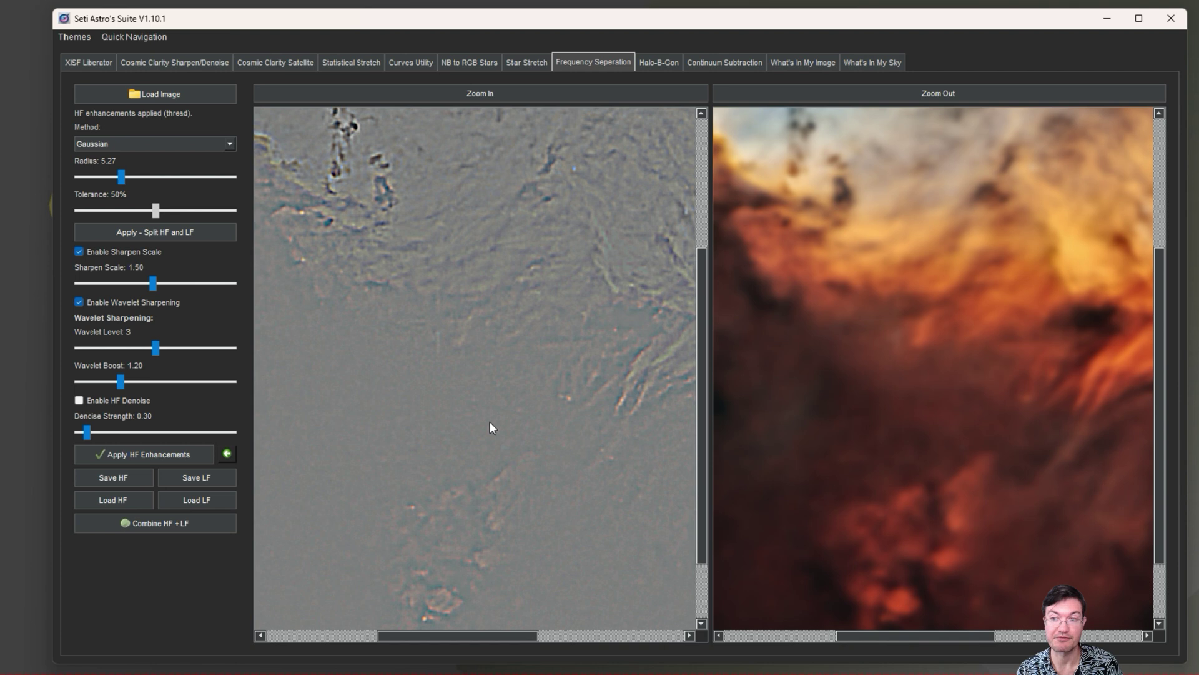
pyautogui.moveTo(493, 422); pyautogui.dragTo(602, 450)
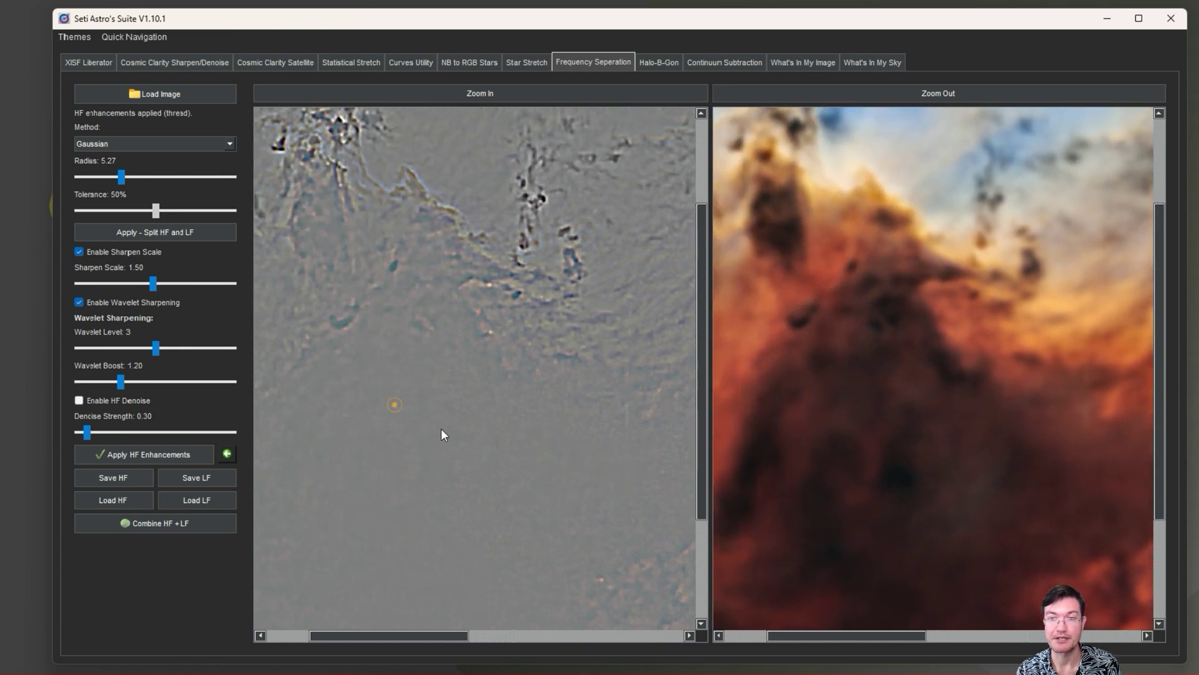
# Enable HF Denoise at strength 0.30 and switch wavelet sharpening off.
pyautogui.click(391, 404)
pyautogui.click(94, 401)
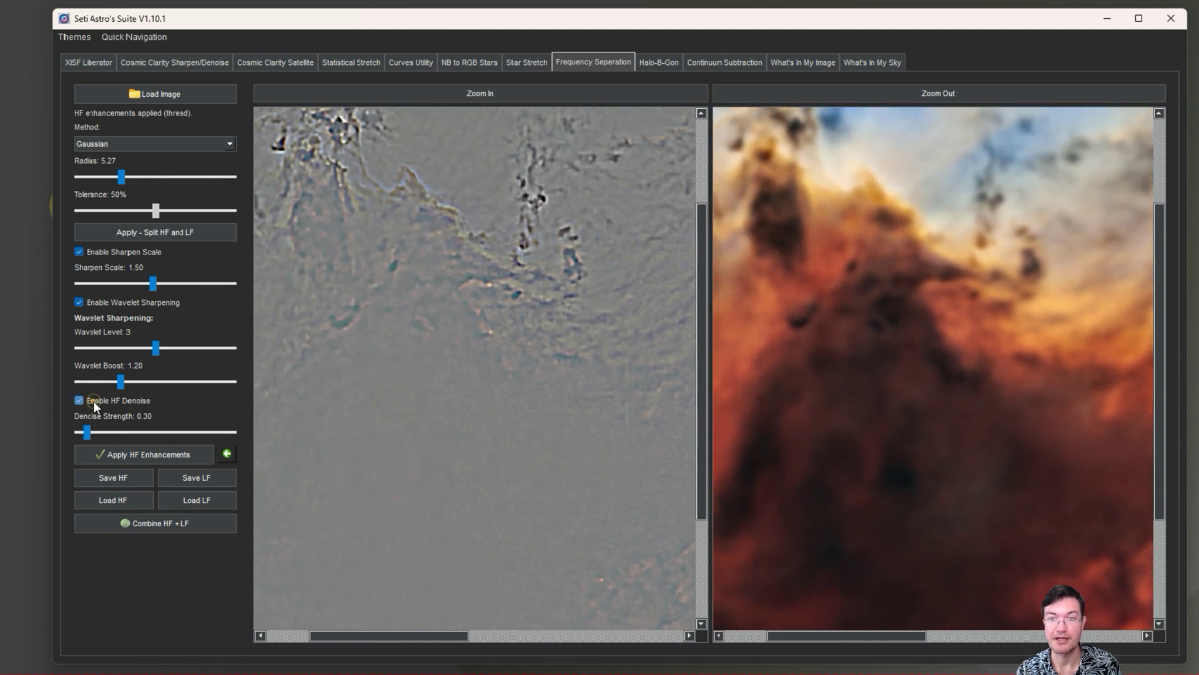
pyautogui.click(83, 302)
# Turn off Sharpen Scale and Wavelet Sharpening, then apply denoise-only HF enhancement at strength 0.30.
pyautogui.click(86, 251)
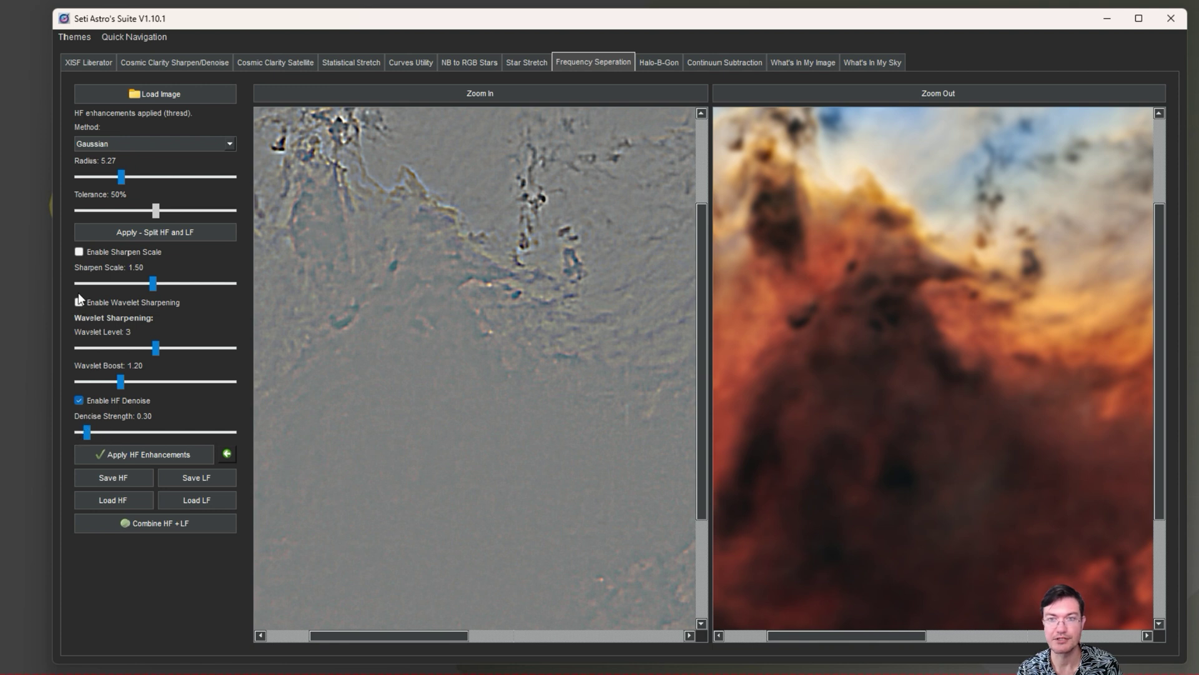
pyautogui.click(484, 325)
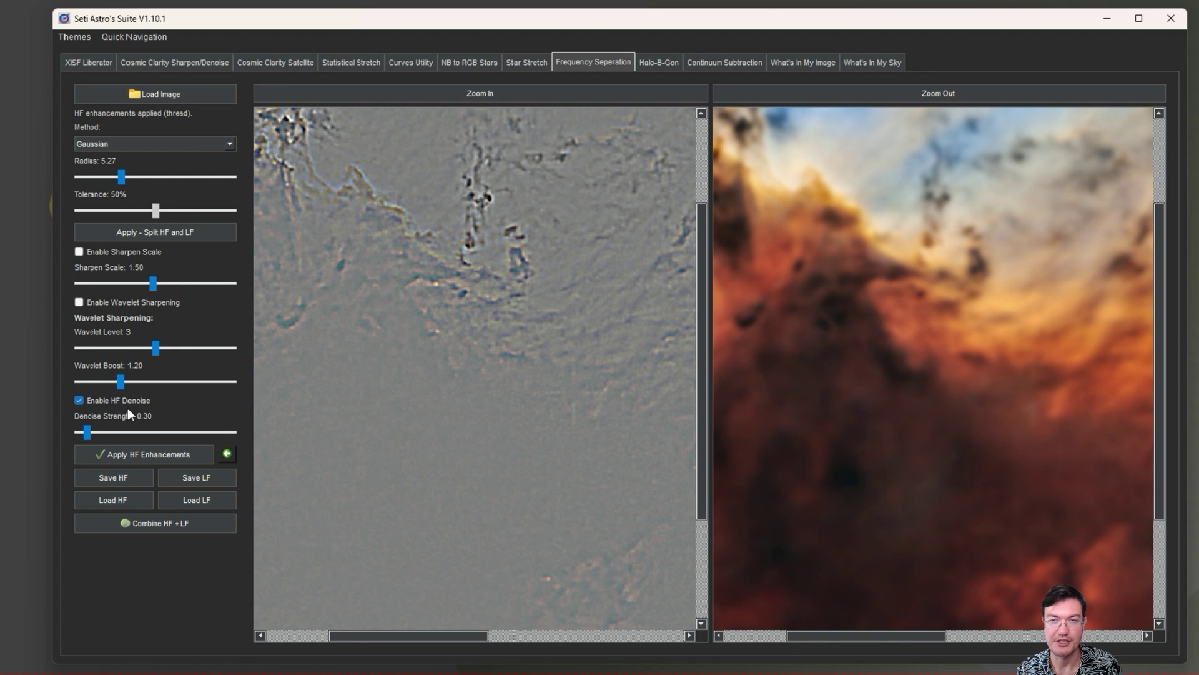
pyautogui.click(115, 453)
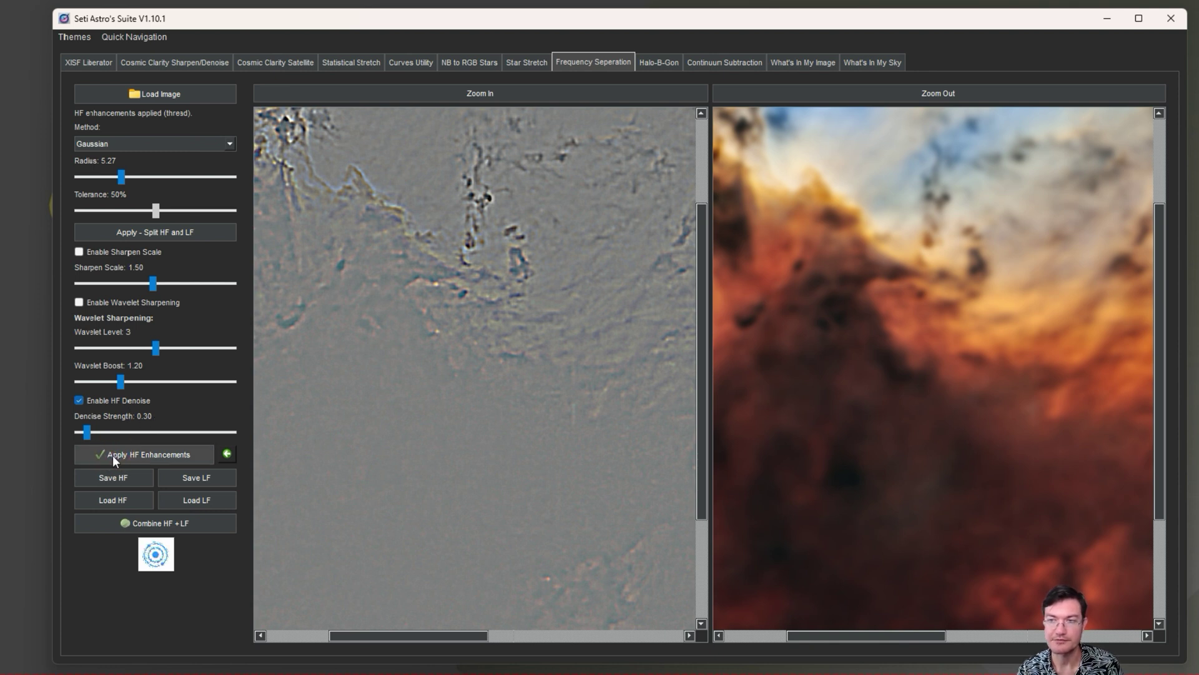
pyautogui.moveTo(441, 431); pyautogui.dragTo(560, 399)
# Raise Denoise Strength to 1.10 and apply the HF enhancements again.
pyautogui.moveTo(85, 433); pyautogui.dragTo(111, 432)
pyautogui.click(135, 458)
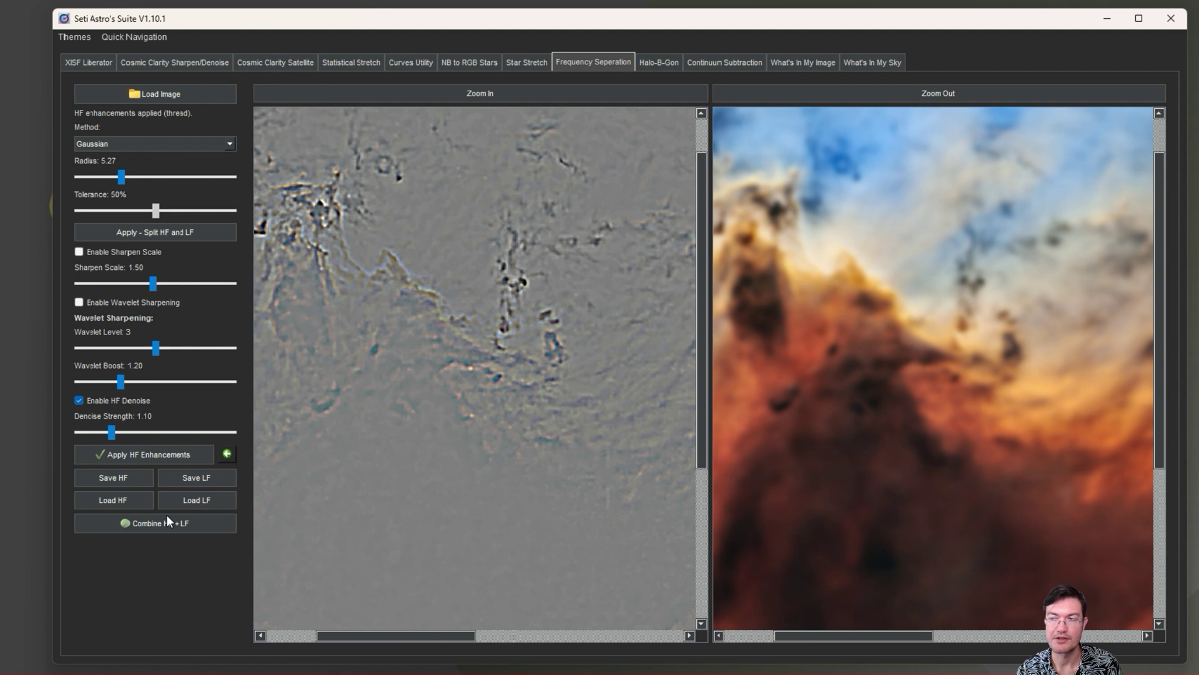
pyautogui.moveTo(448, 406); pyautogui.dragTo(327, 443)
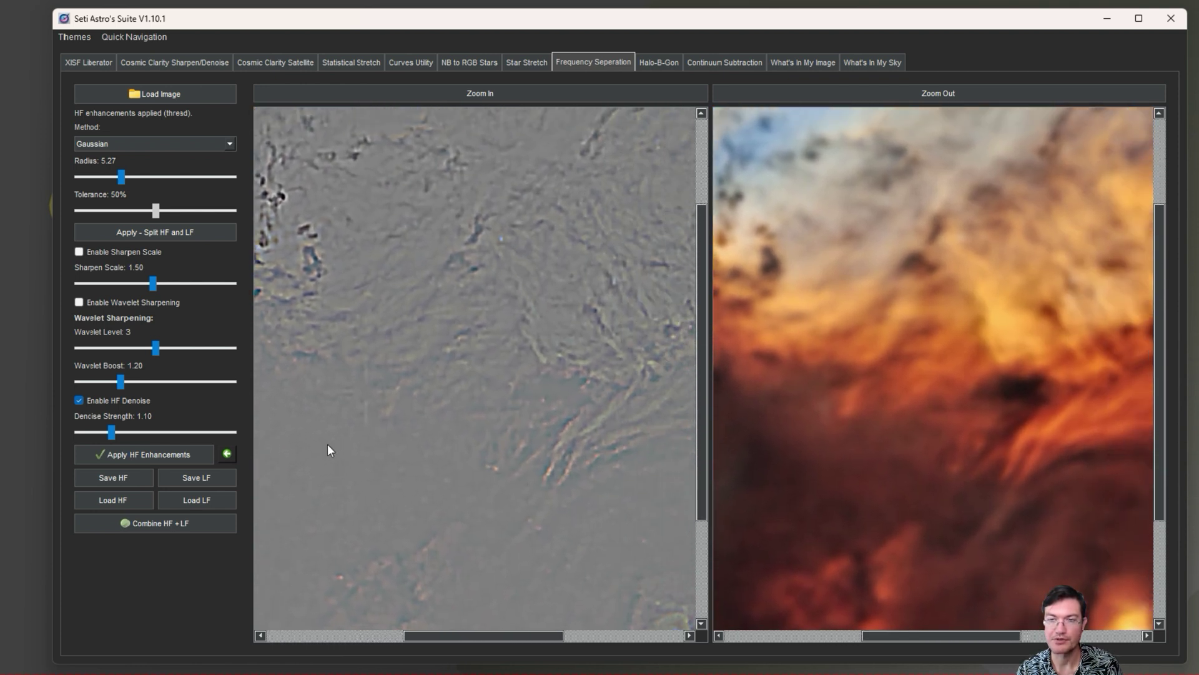
# Preview the combined HF + LF image, panned to the orange pillar, then close it.
pyautogui.click(151, 522)
pyautogui.moveTo(677, 168); pyautogui.dragTo(531, 100)
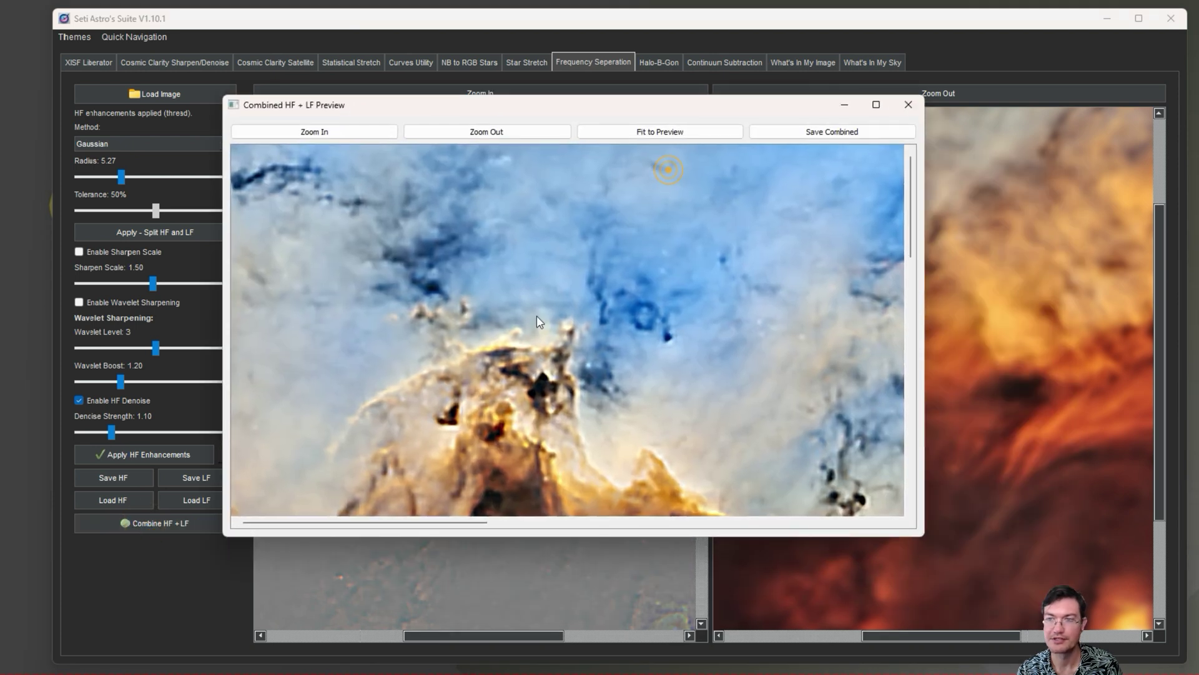
pyautogui.moveTo(537, 316); pyautogui.dragTo(488, 185)
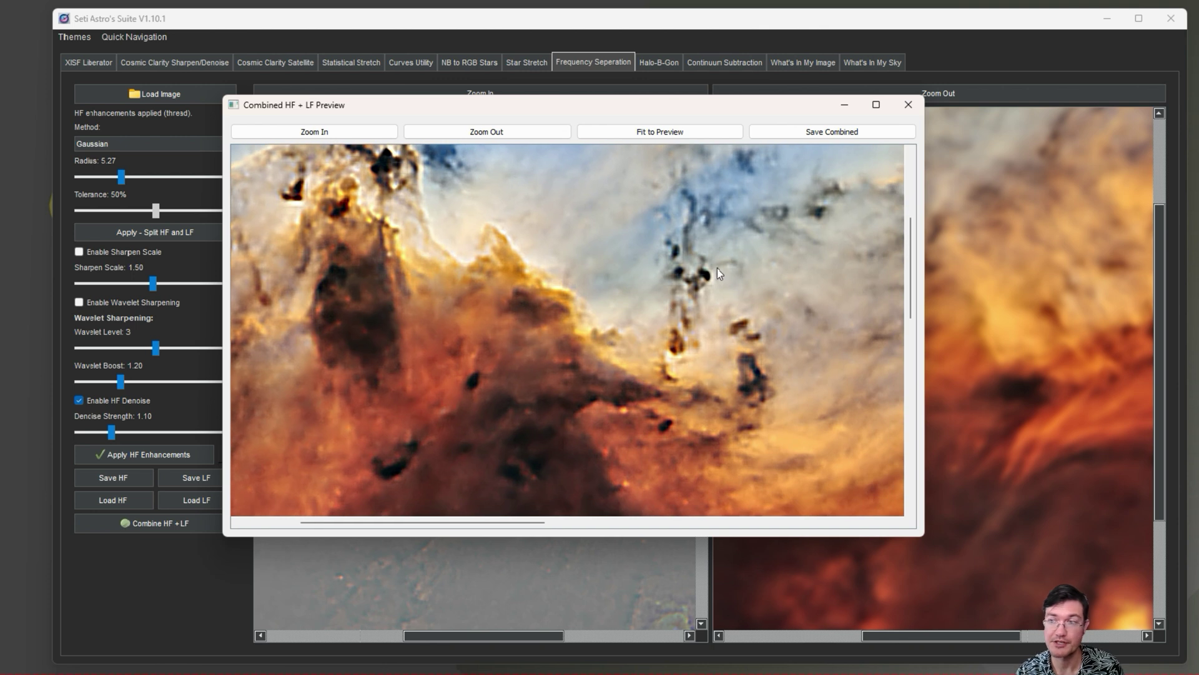
pyautogui.click(908, 104)
pyautogui.moveTo(583, 308); pyautogui.dragTo(656, 448)
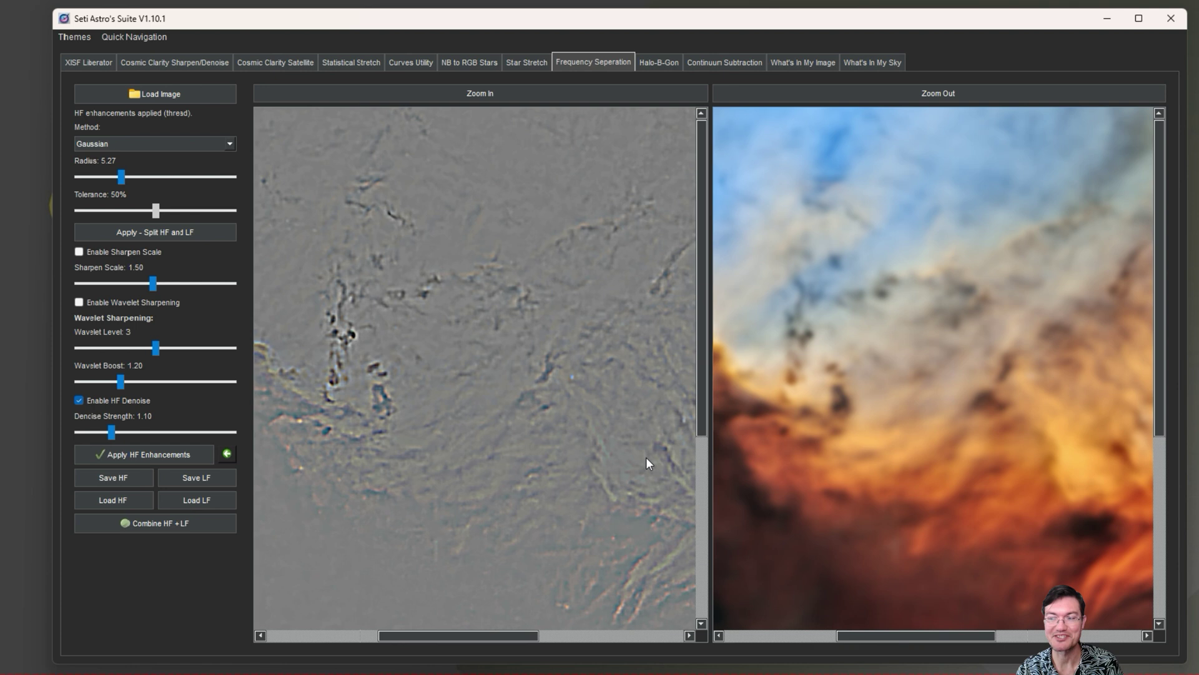
pyautogui.moveTo(487, 398); pyautogui.dragTo(431, 357)
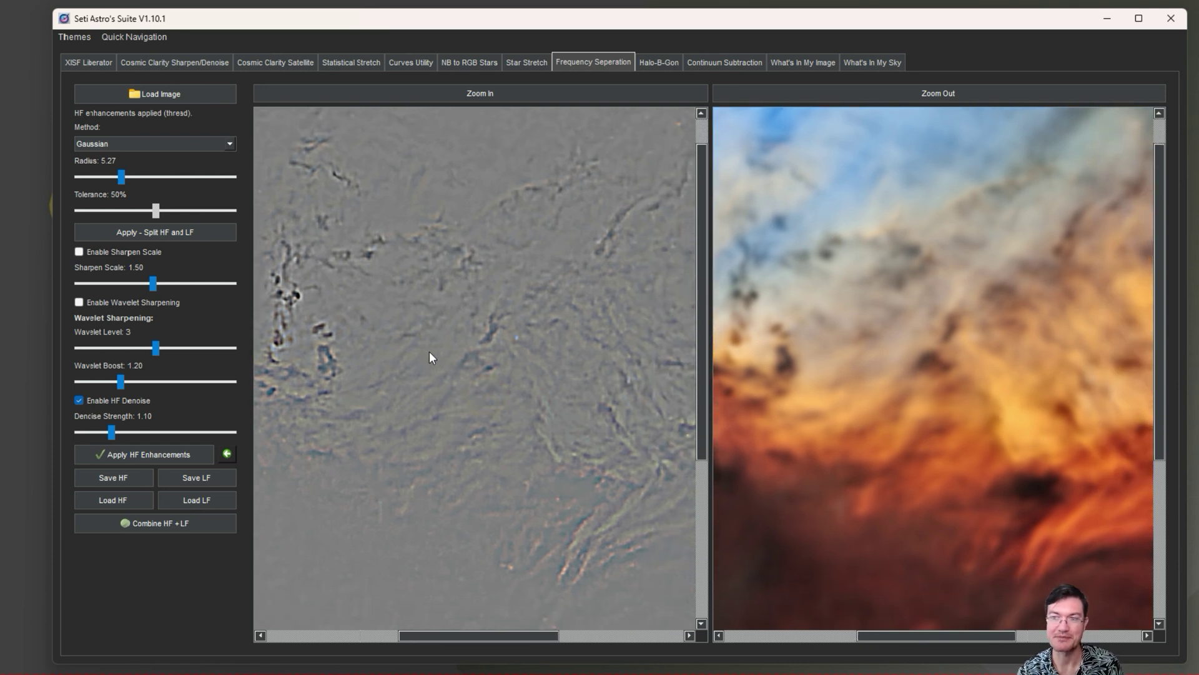
# Undo the last HF enhancement and check the recombined preview again.
pyautogui.click(228, 455)
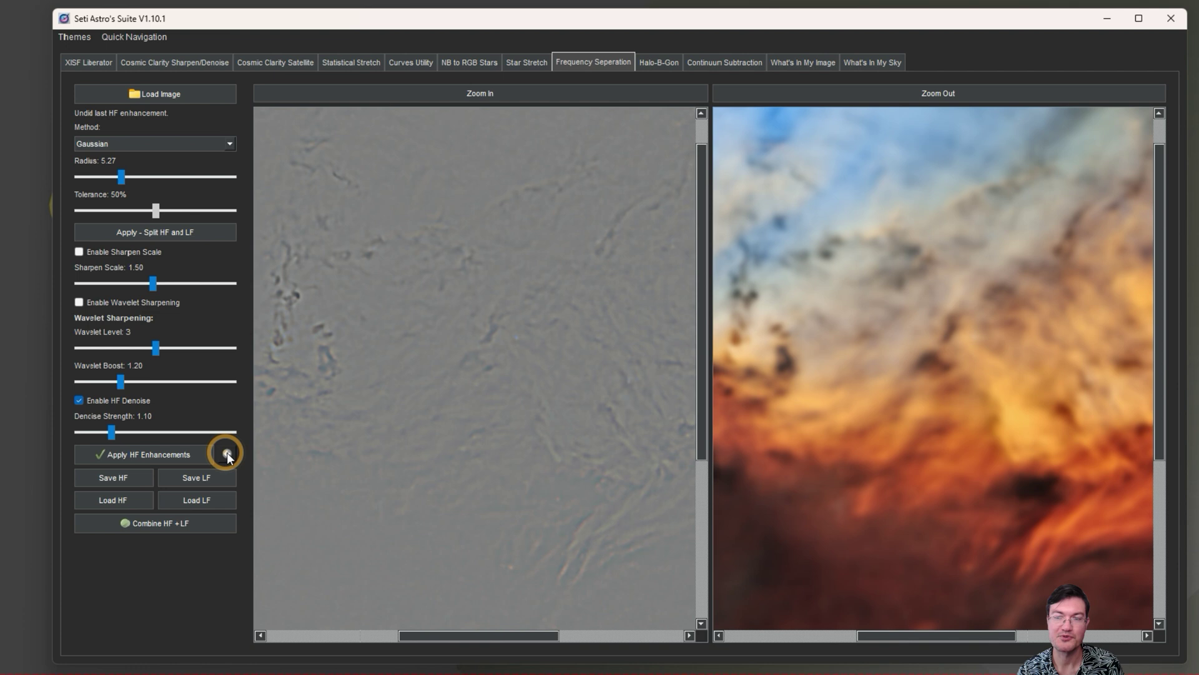
pyautogui.click(163, 522)
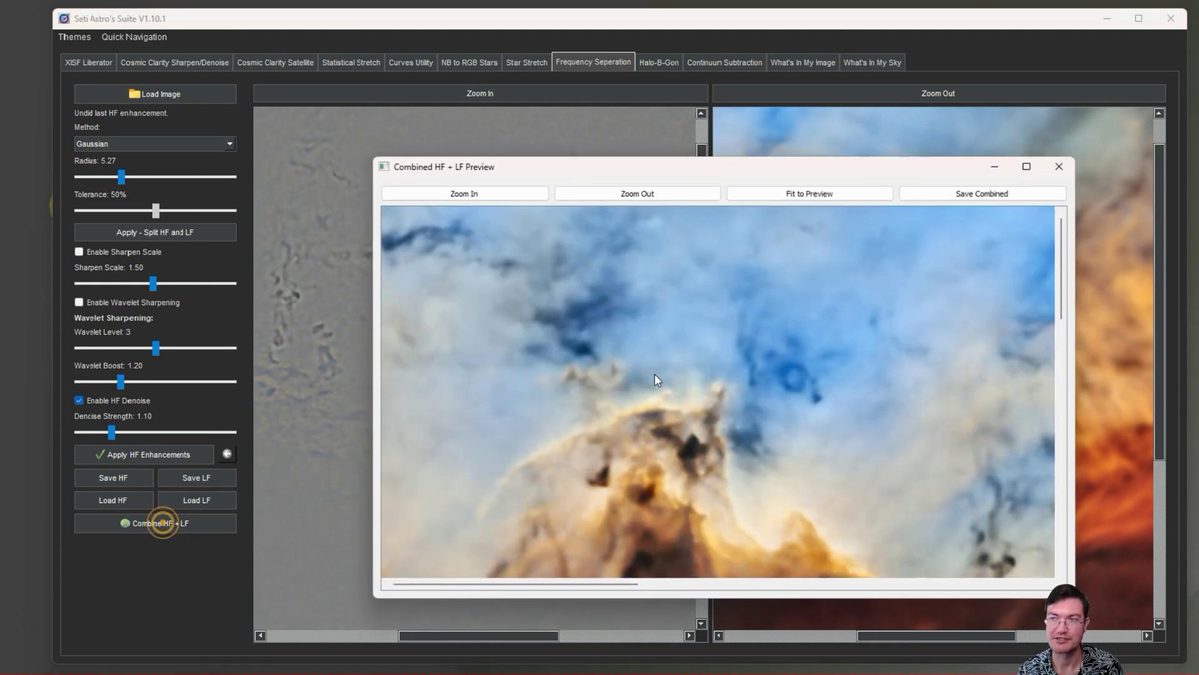
pyautogui.moveTo(719, 331); pyautogui.dragTo(592, 310)
pyautogui.click(1059, 167)
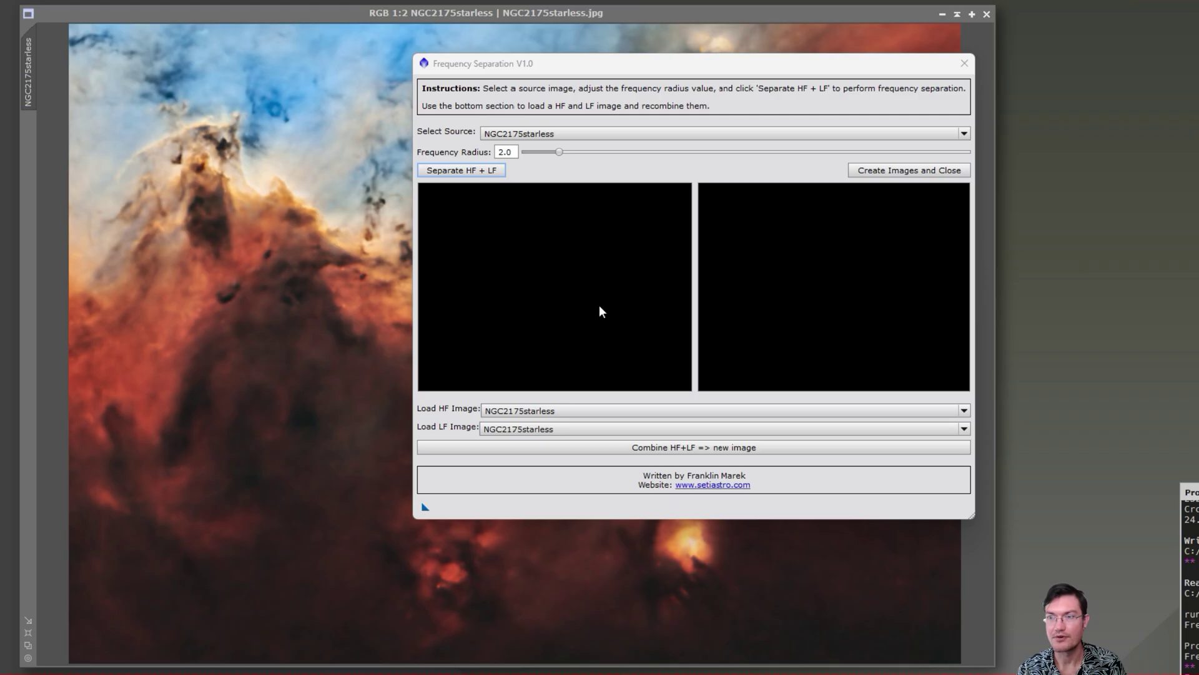
# Separate NGC2175starless into HF and LF previews at radius 2.0, panning both across the nebula.
pyautogui.click(598, 306)
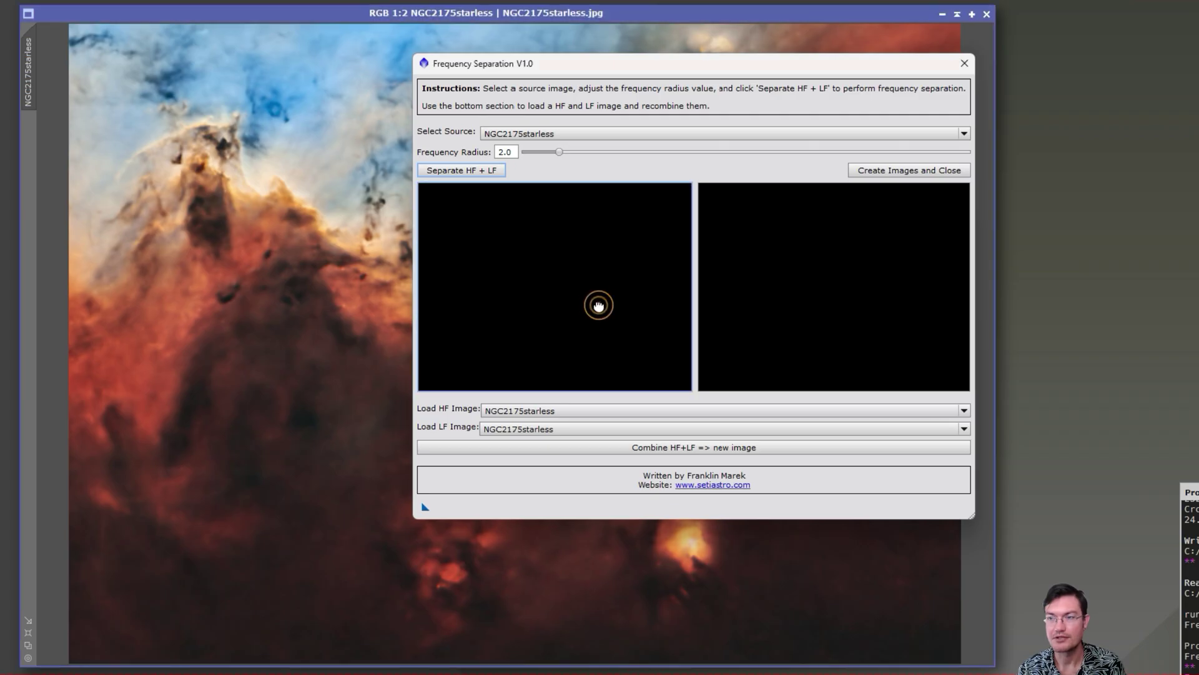
pyautogui.moveTo(600, 66); pyautogui.dragTo(747, 45)
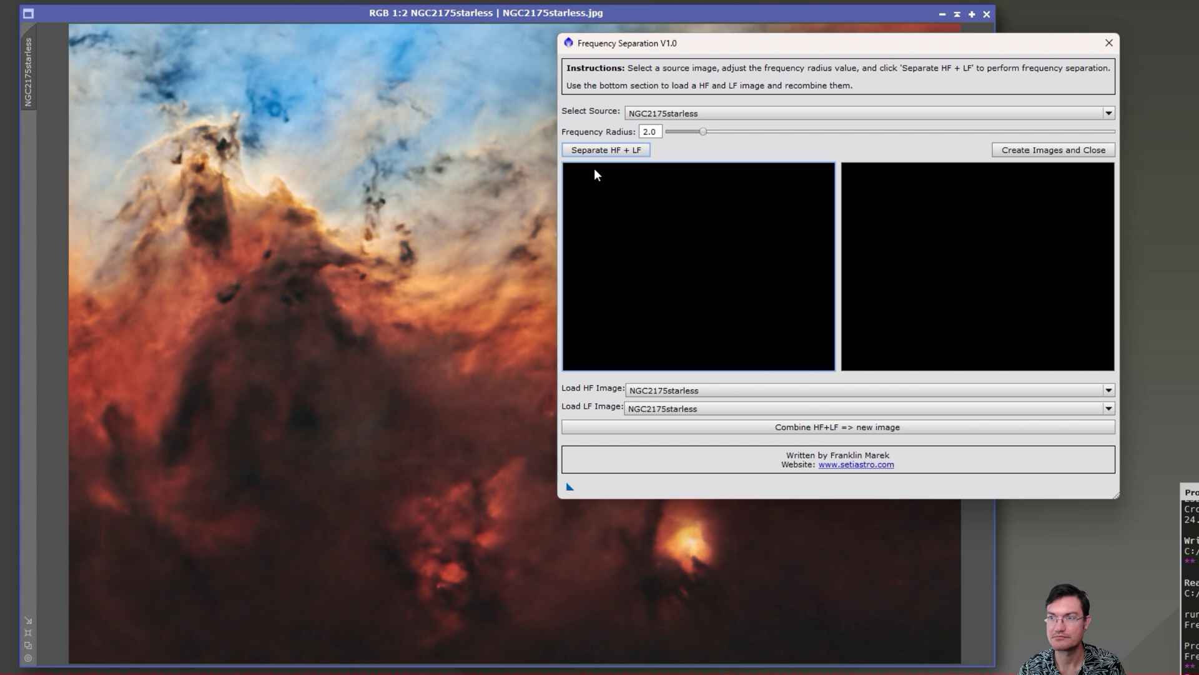
pyautogui.click(611, 151)
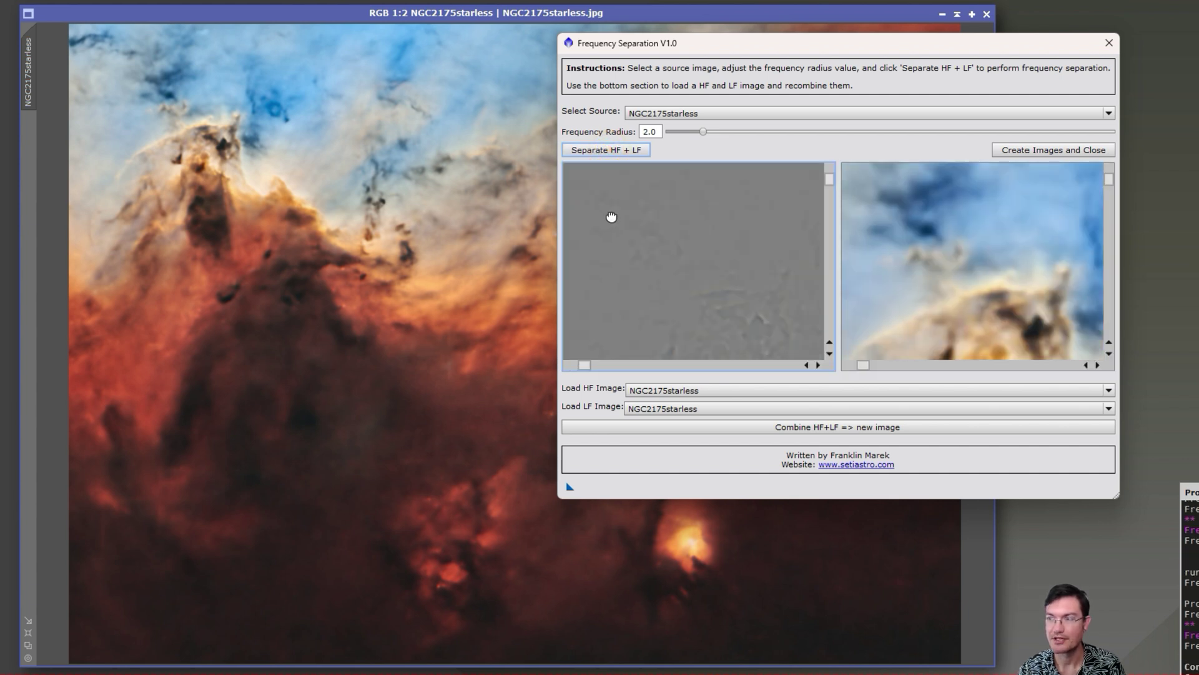
pyautogui.moveTo(744, 289); pyautogui.dragTo(691, 260)
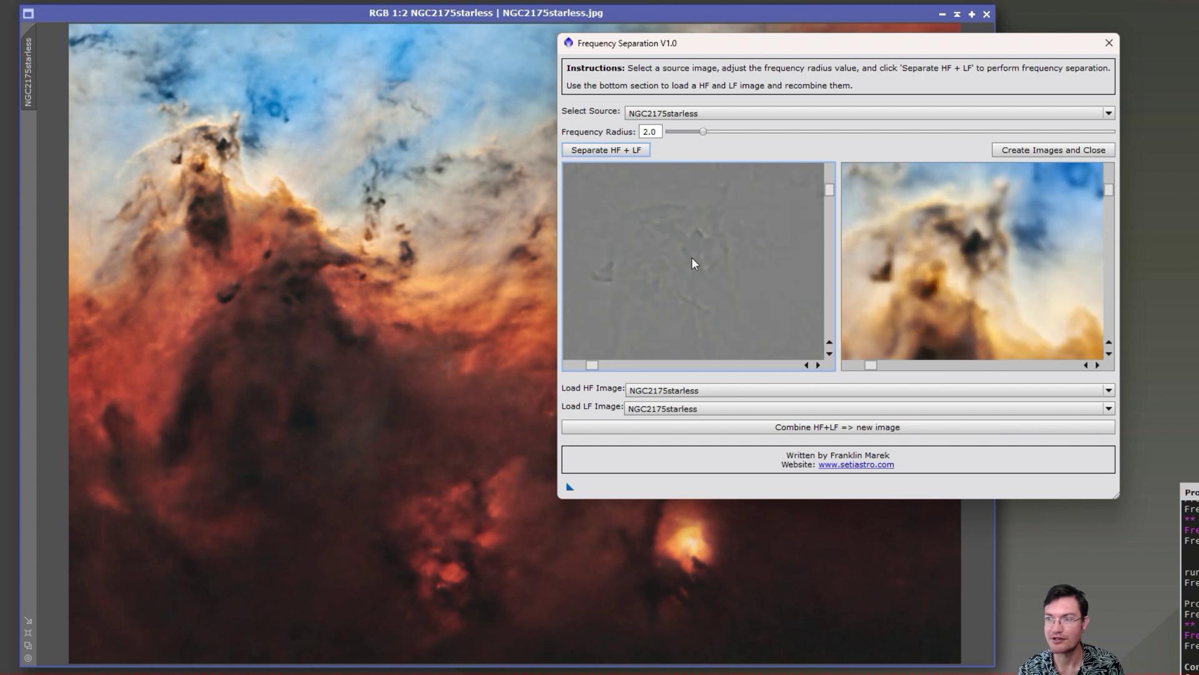
pyautogui.moveTo(699, 275); pyautogui.dragTo(718, 260)
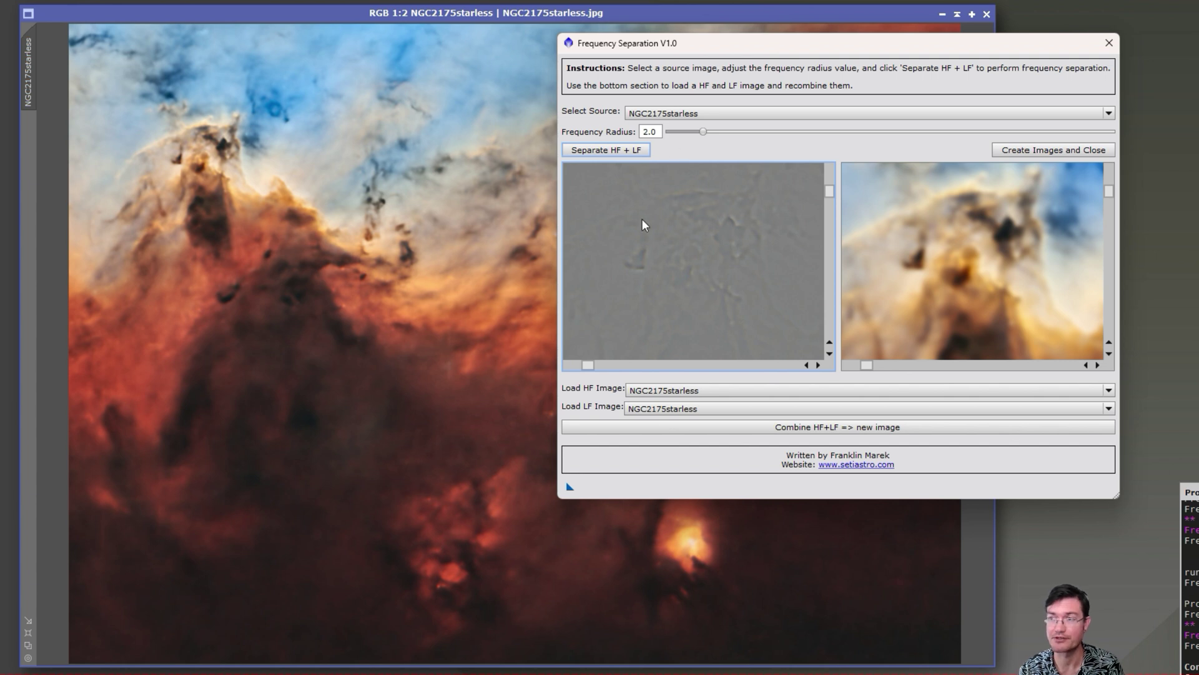
pyautogui.moveTo(727, 273); pyautogui.dragTo(725, 283)
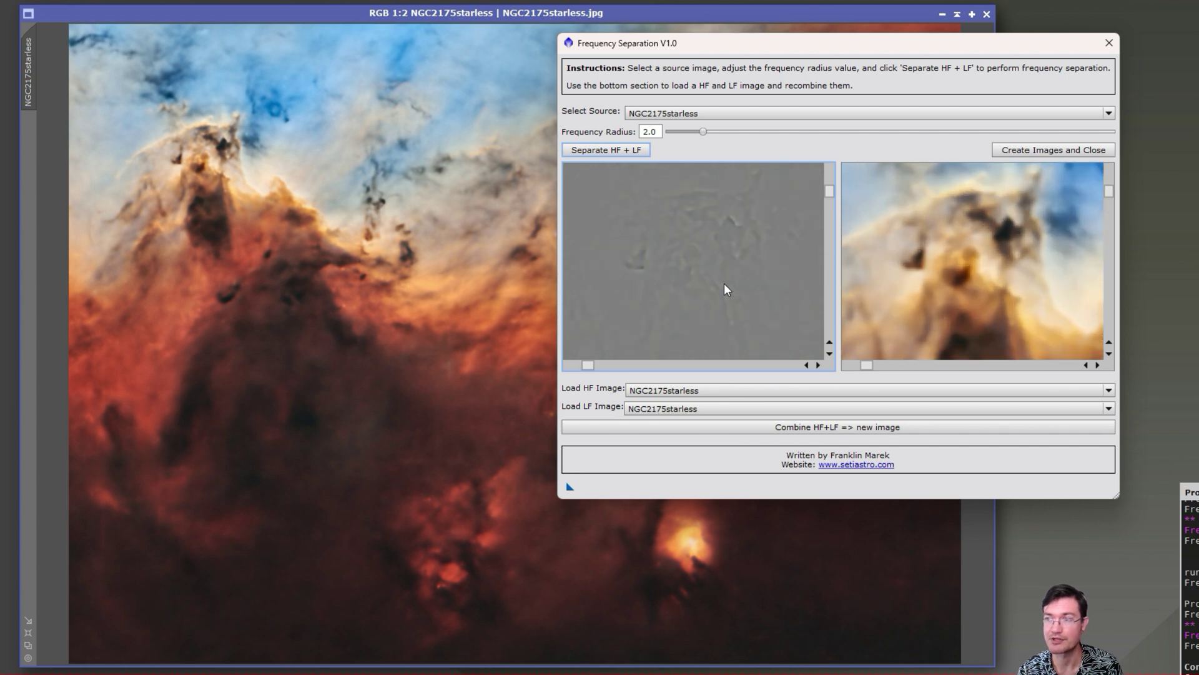
pyautogui.moveTo(725, 283); pyautogui.dragTo(409, 99)
pyautogui.moveTo(670, 277); pyautogui.dragTo(669, 273)
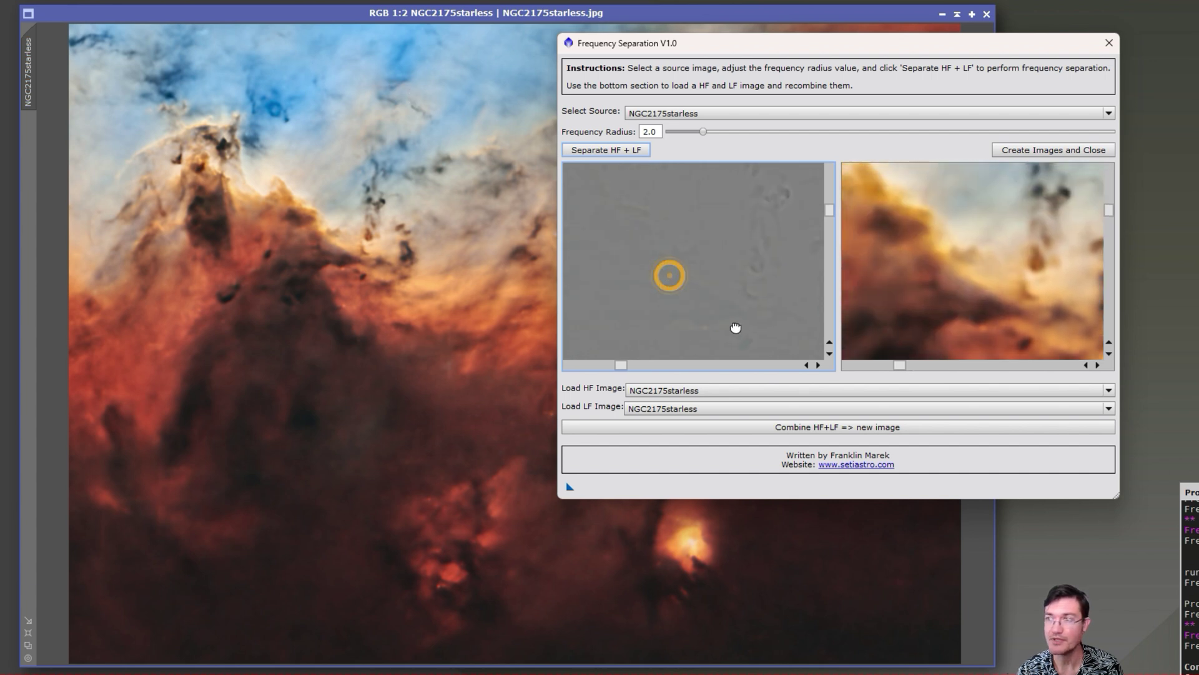
pyautogui.moveTo(886, 46); pyautogui.dragTo(879, 43)
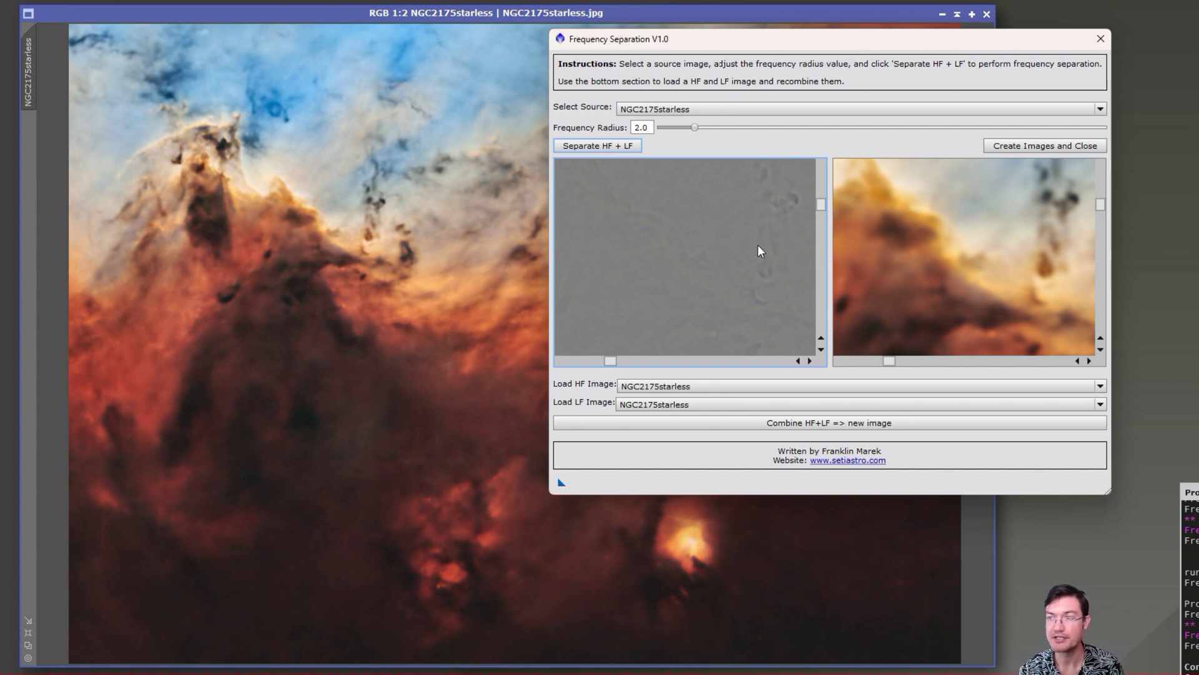
pyautogui.moveTo(743, 256); pyautogui.dragTo(824, 308)
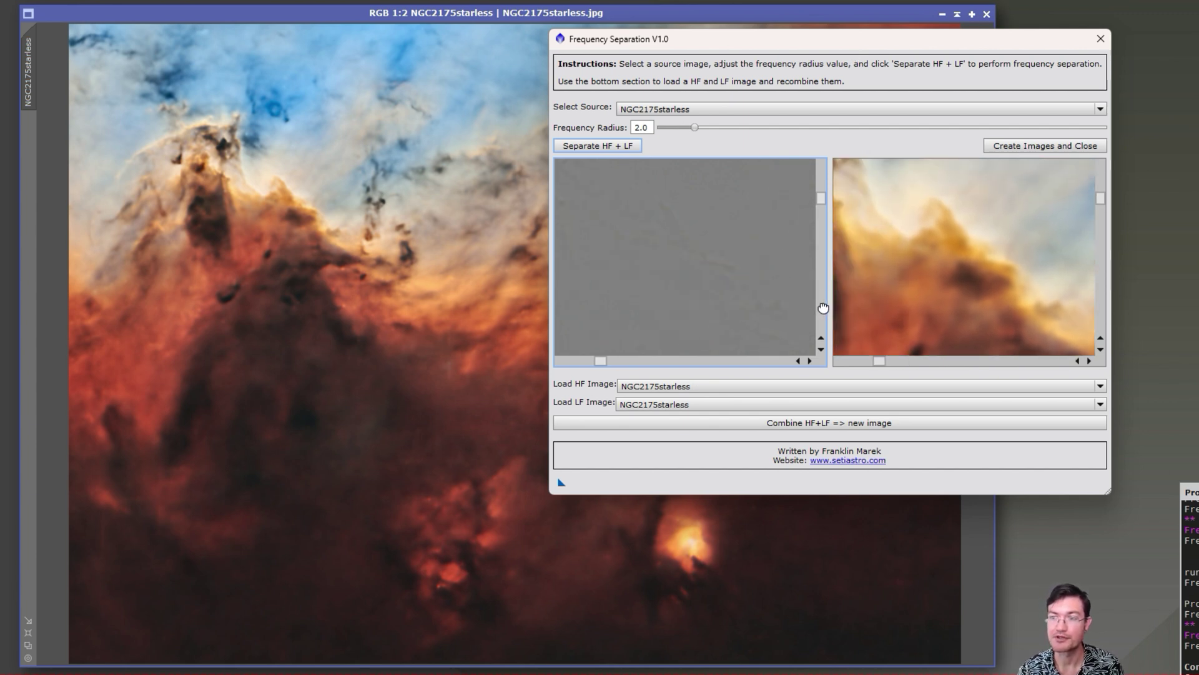
# Create the HF_Final and LF_Final images, arrange them side by side, and zoom HF_Final to 2:1.
pyautogui.click(1036, 145)
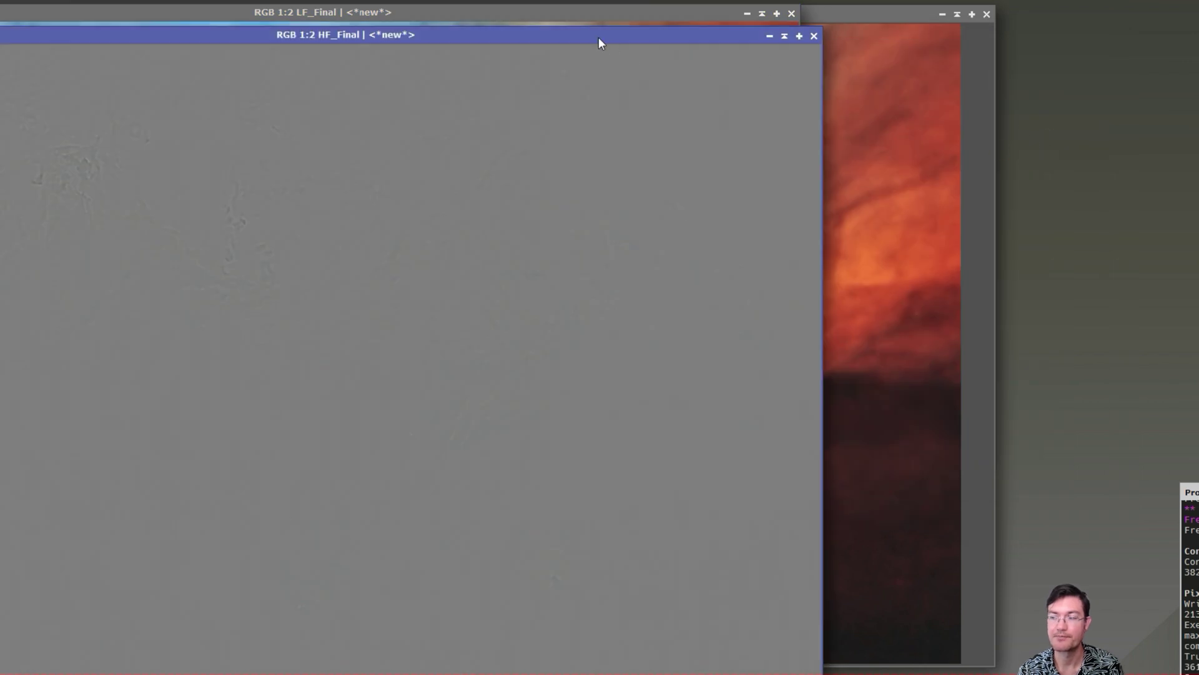
pyautogui.moveTo(599, 36); pyautogui.dragTo(971, 33)
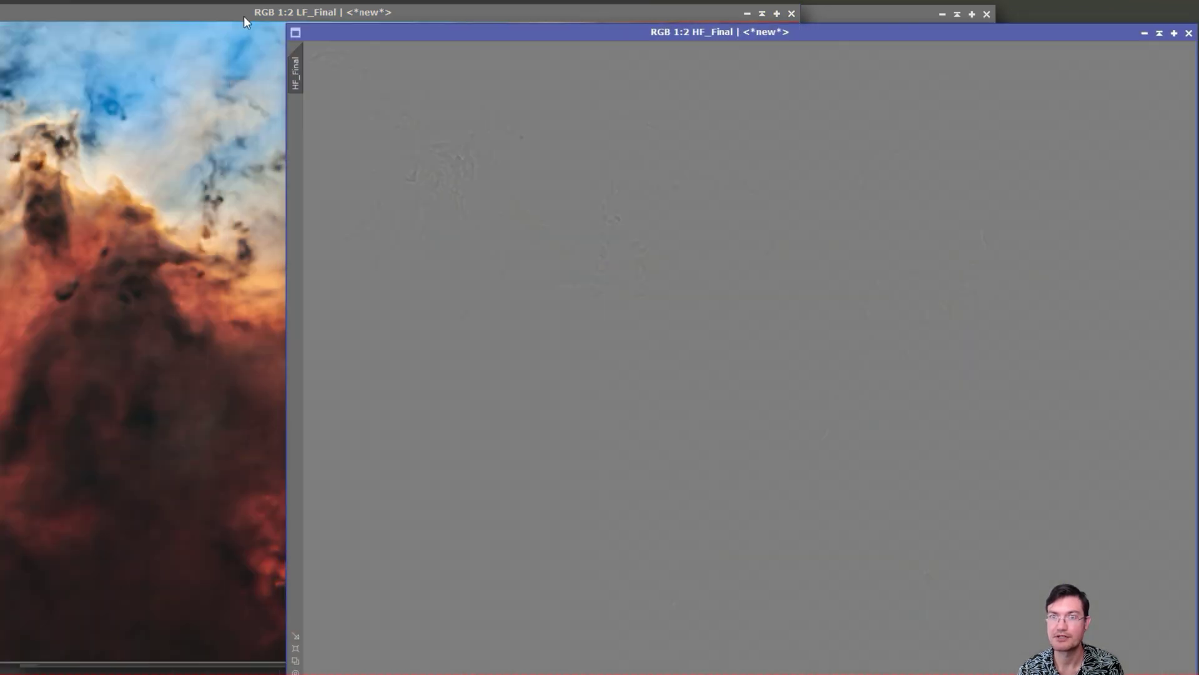
pyautogui.moveTo(244, 16); pyautogui.dragTo(388, 28)
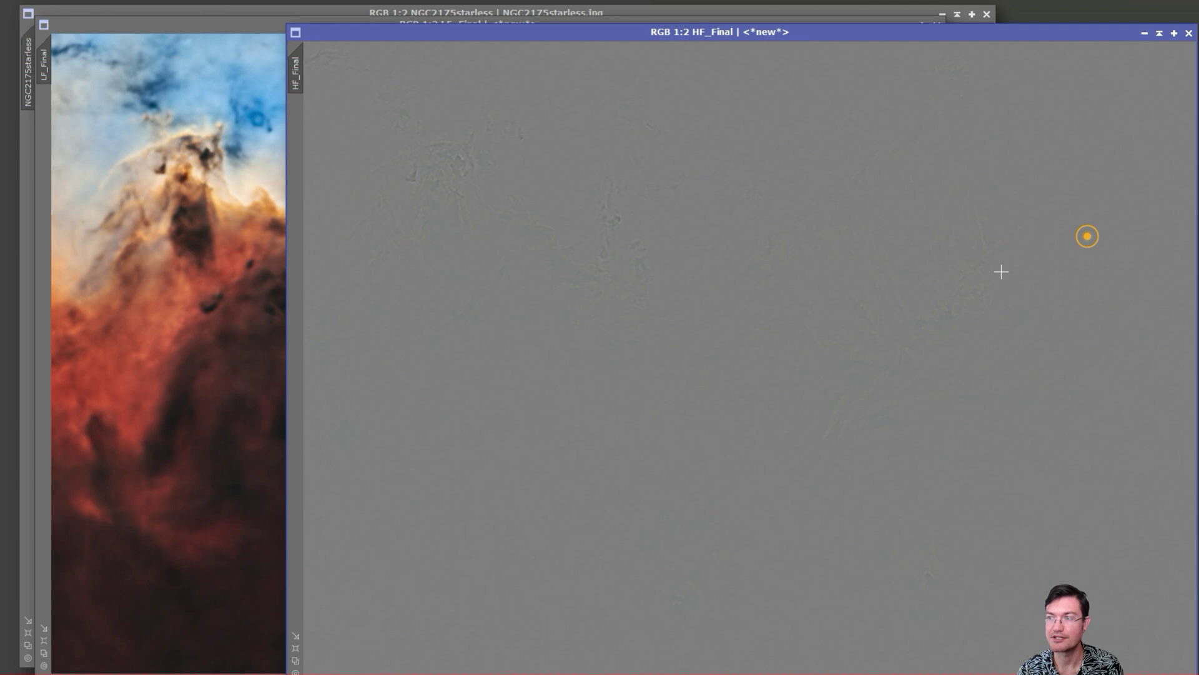
pyautogui.scroll(1, 854, 327)
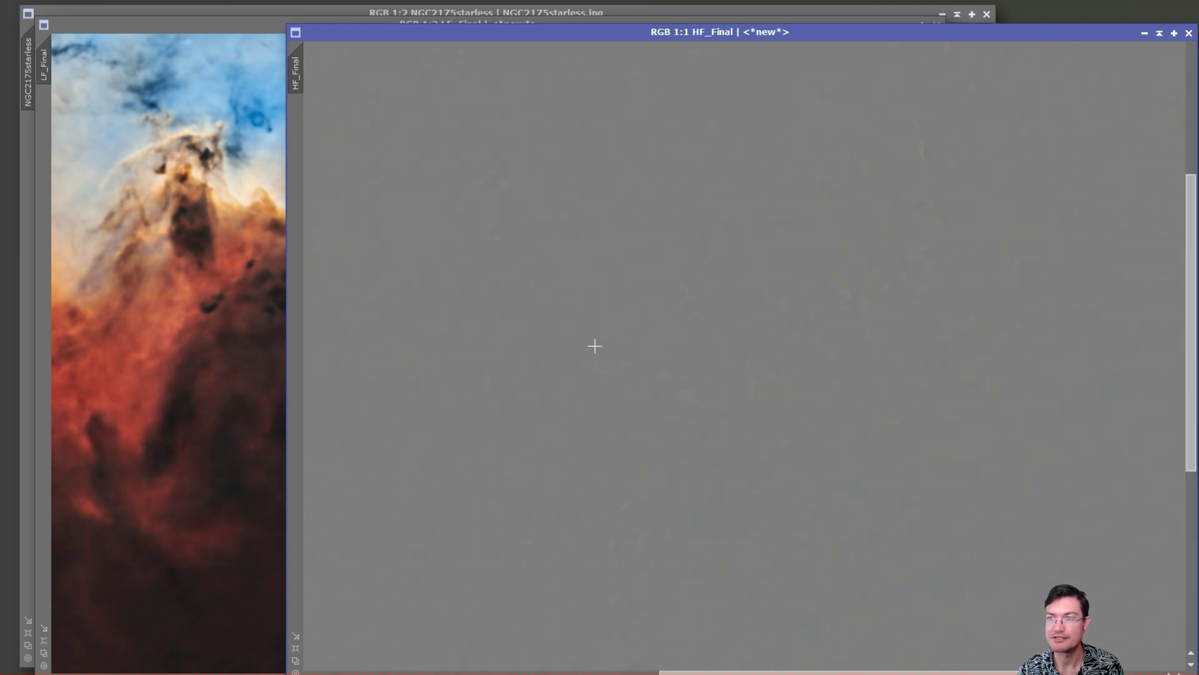
pyautogui.scroll(1, 510, 176)
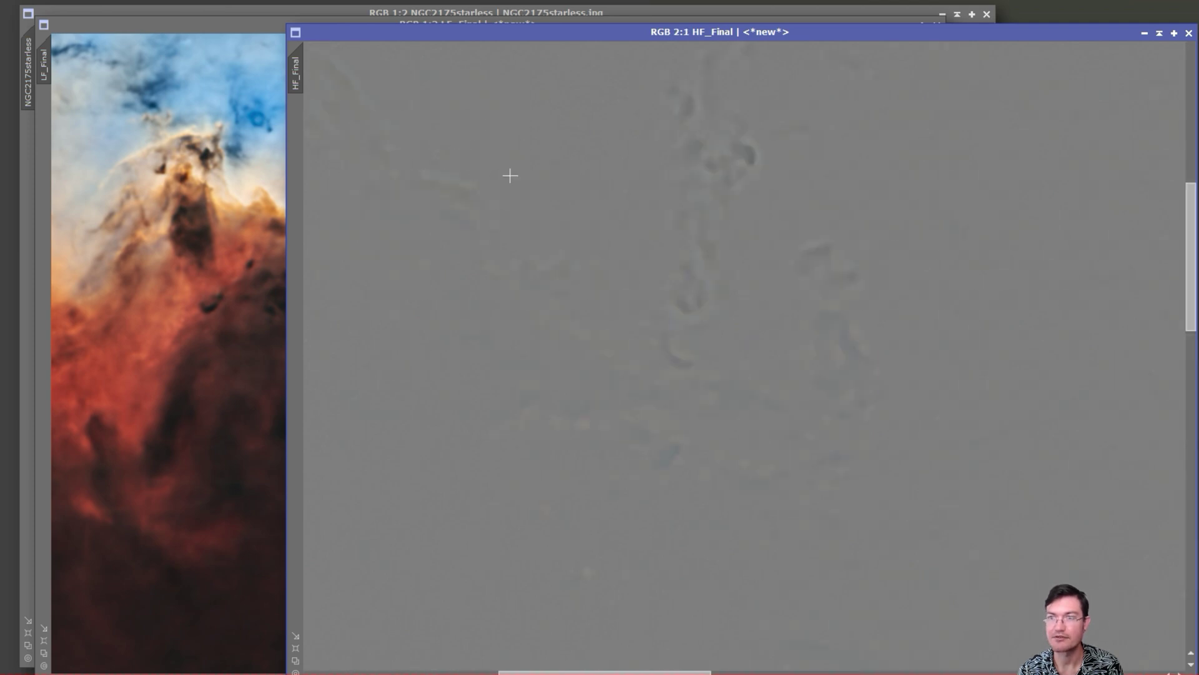
pyautogui.click(447, 163)
pyautogui.moveTo(559, 206)
pyautogui.mouseDown()
pyautogui.moveTo(964, 426)
pyautogui.moveTo(1071, 568)
pyautogui.mouseUp()
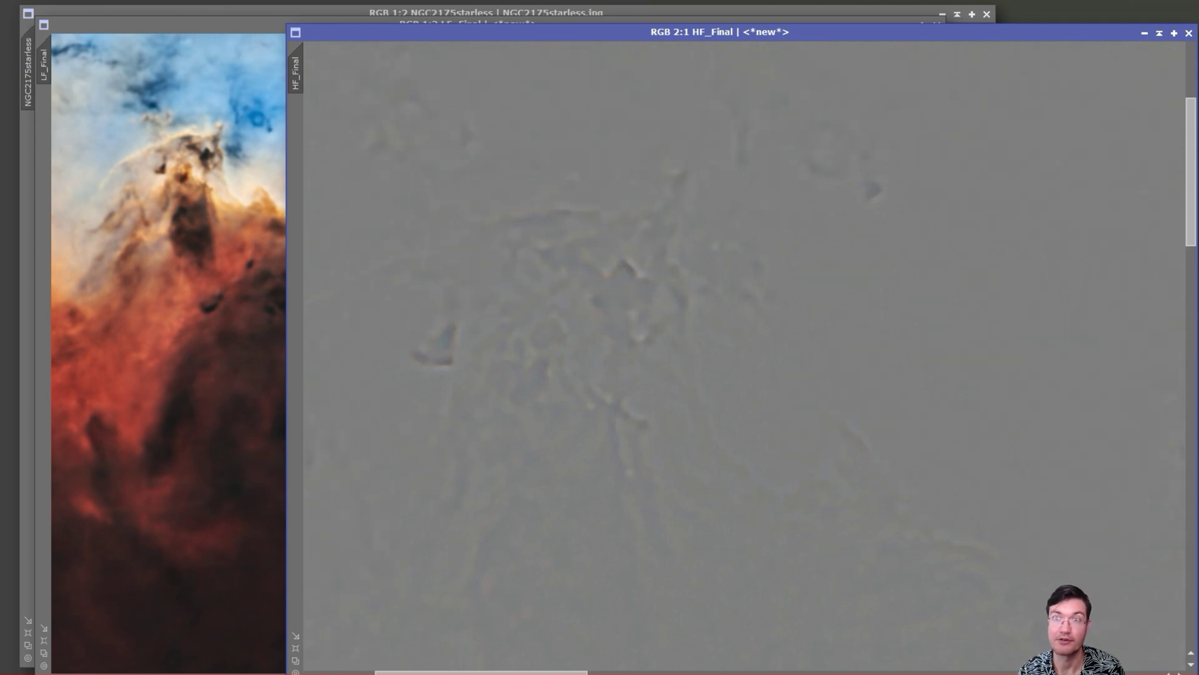
pyautogui.click(150, 2)
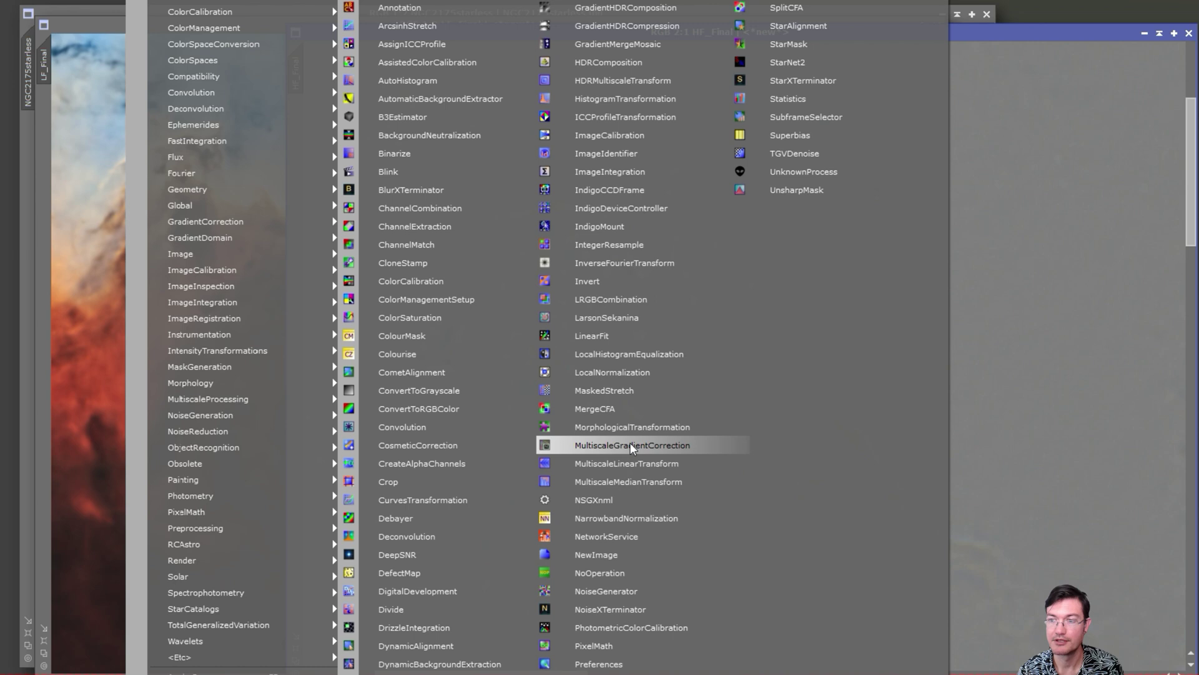
# Apply MultiscaleMedianTransform to HF_Final with the layer 2 bias raised to +0.200.
pyautogui.click(629, 480)
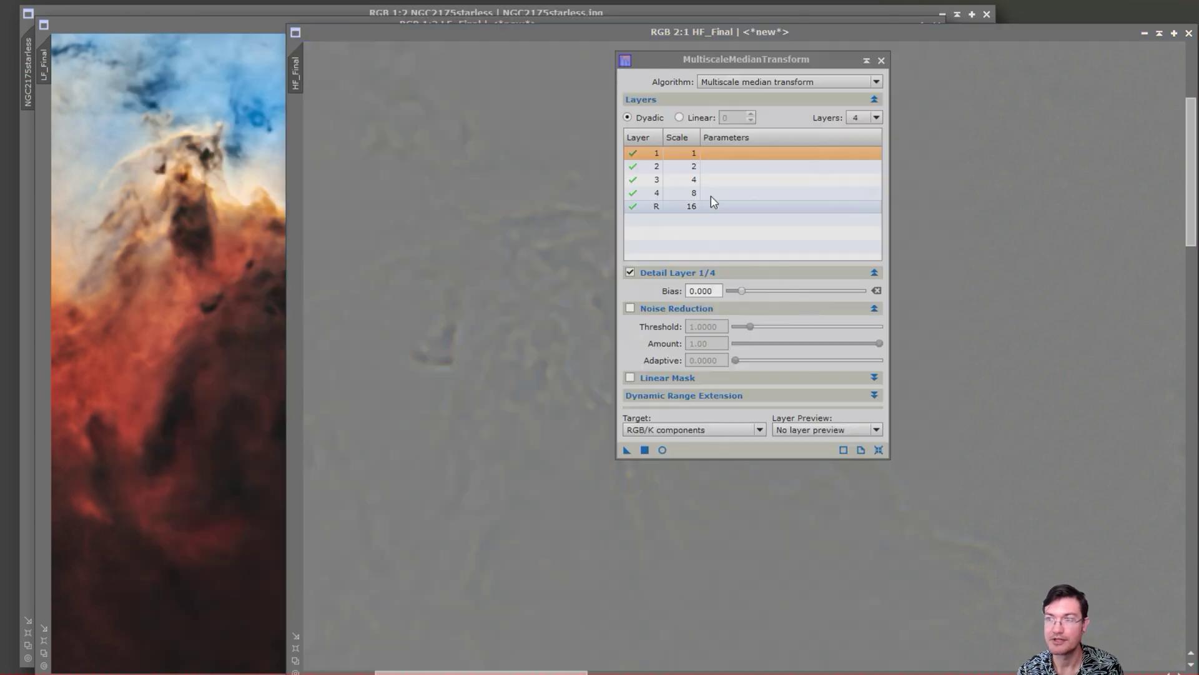
pyautogui.click(717, 168)
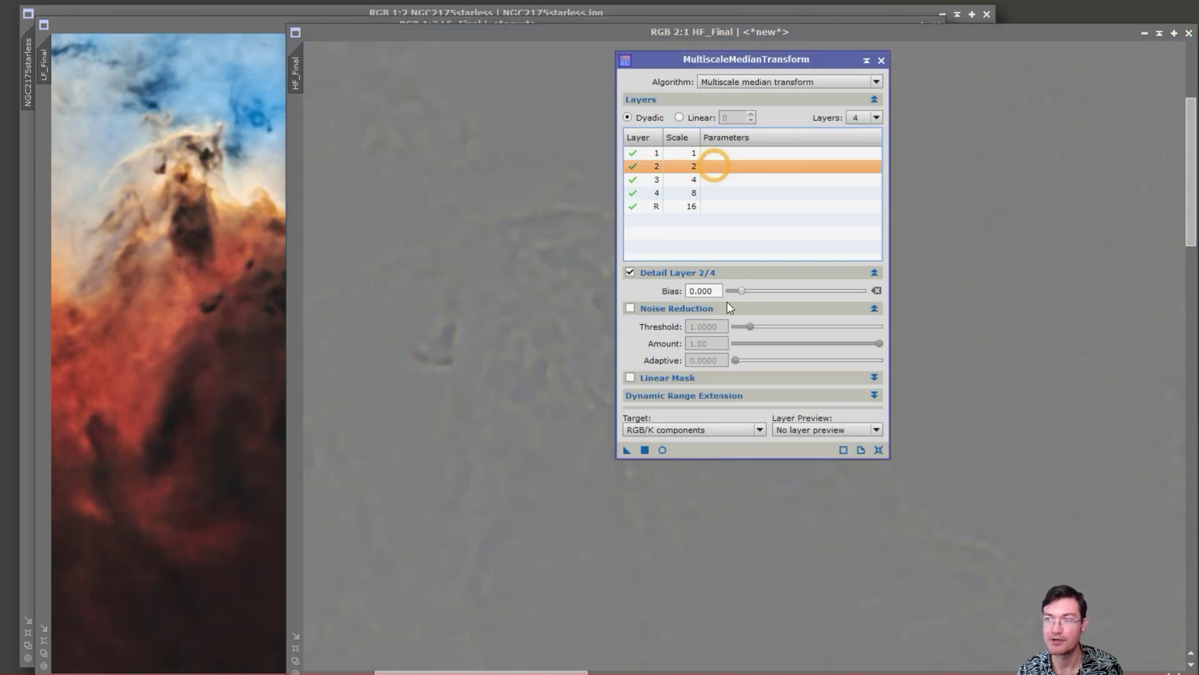
pyautogui.moveTo(742, 291); pyautogui.dragTo(745, 292)
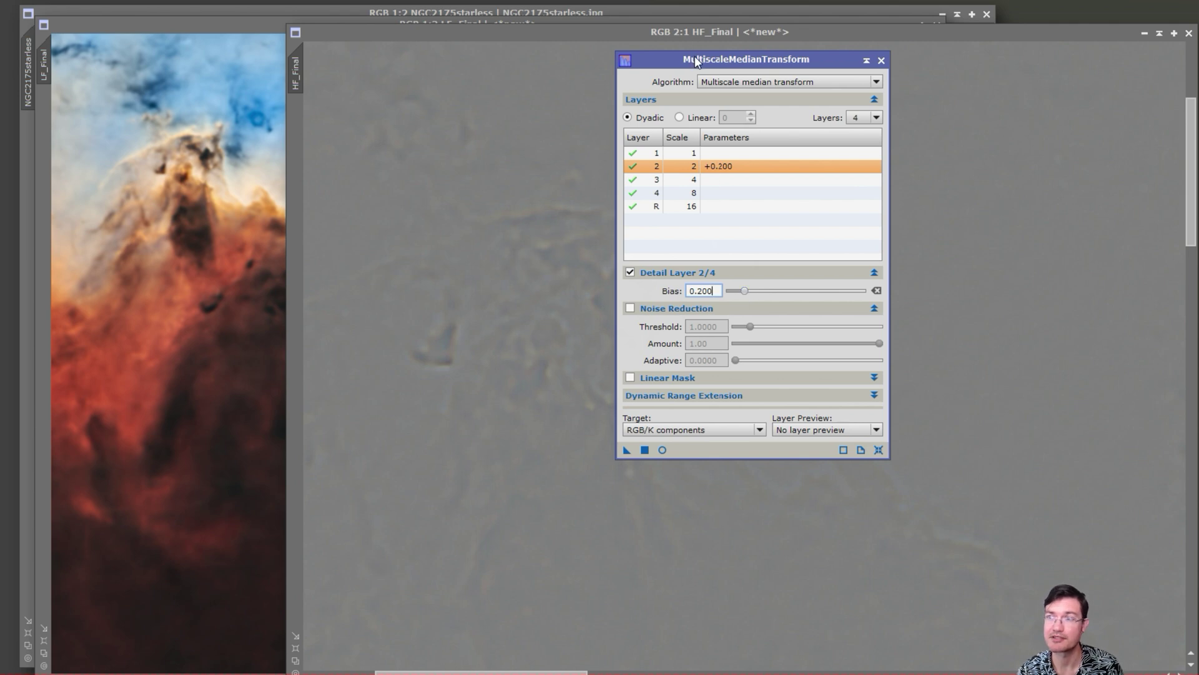
pyautogui.moveTo(695, 57); pyautogui.dragTo(873, 91)
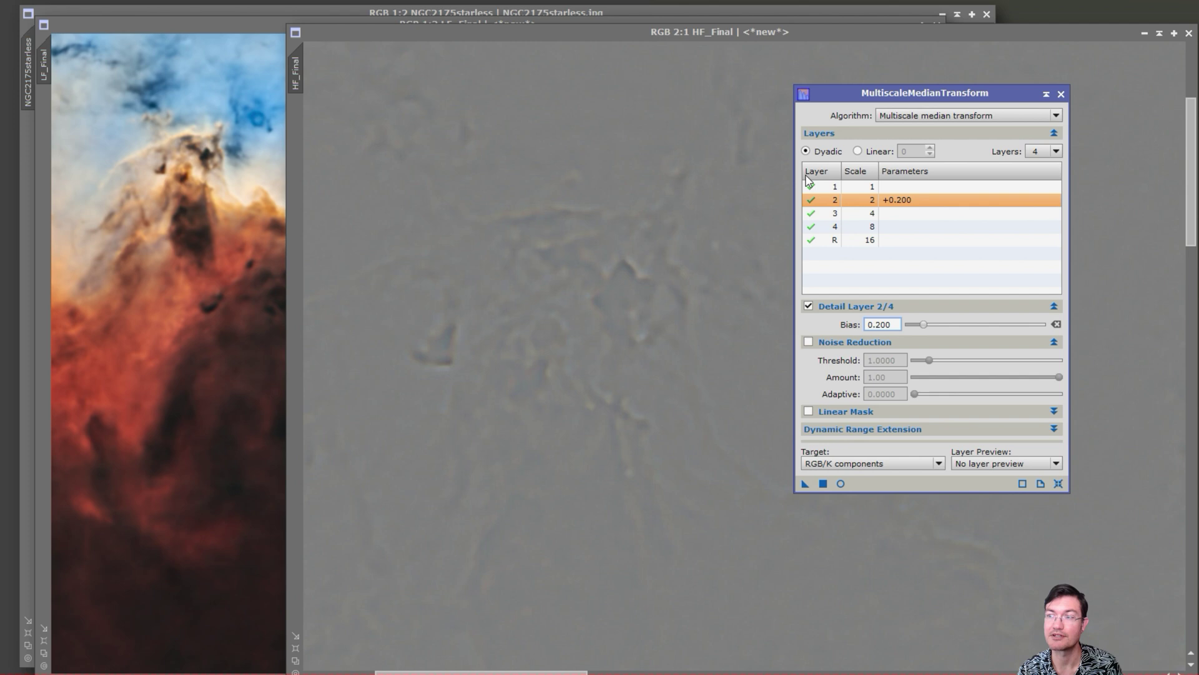
pyautogui.click(819, 483)
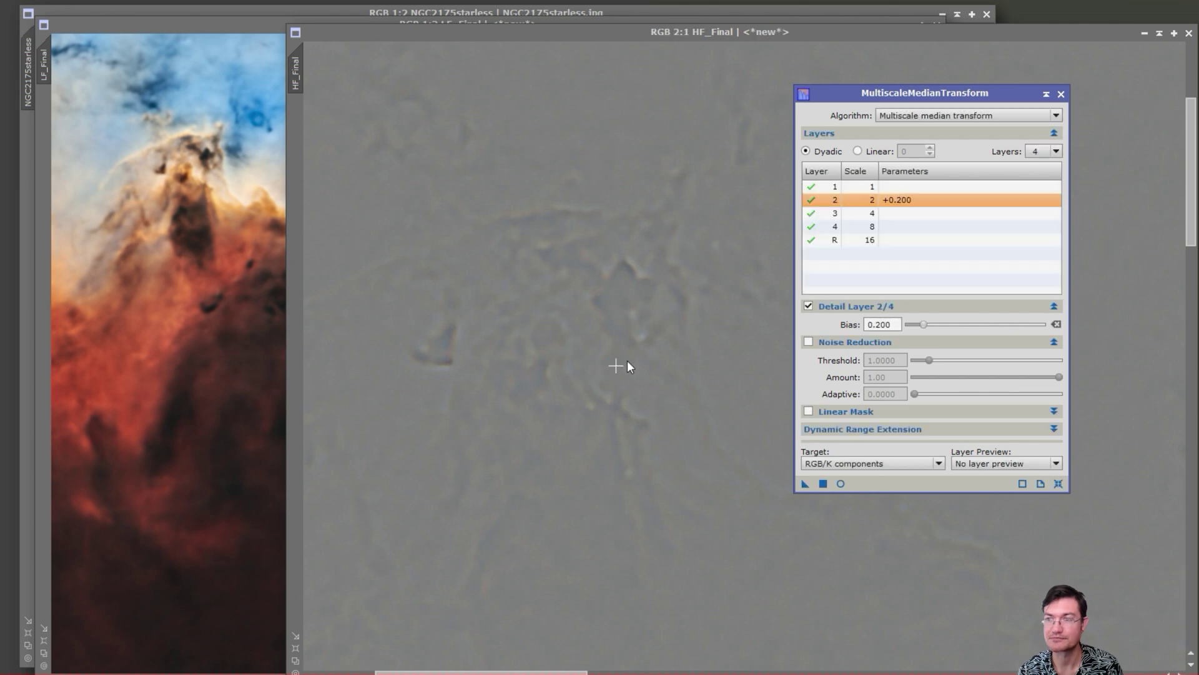
pyautogui.click(1062, 94)
# Inspect pixel values on HF_Final, then bring LF_Final to the front.
pyautogui.click(448, 254)
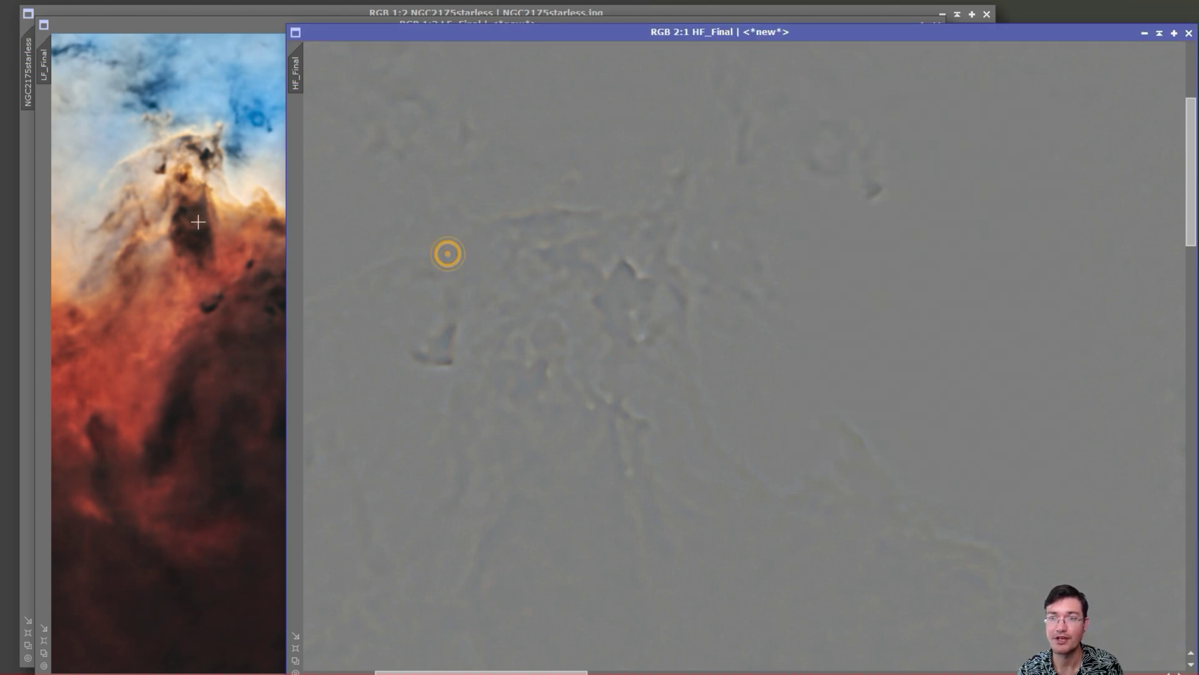
pyautogui.moveTo(648, 339); pyautogui.dragTo(656, 457)
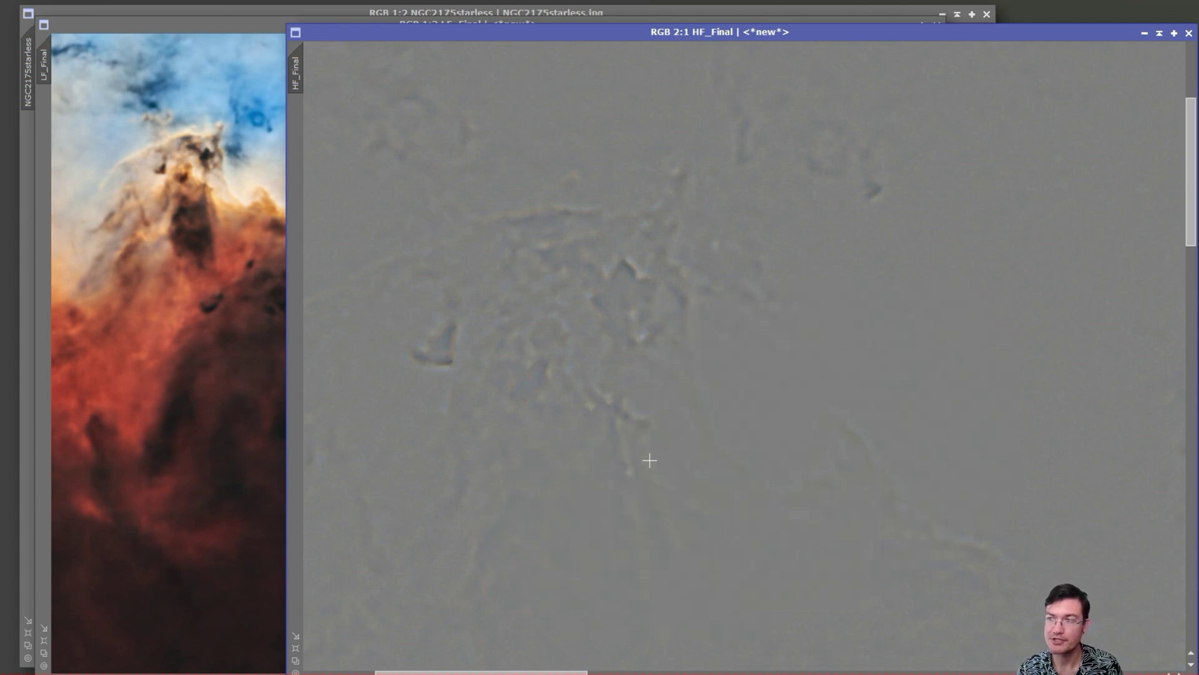
pyautogui.click(89, 192)
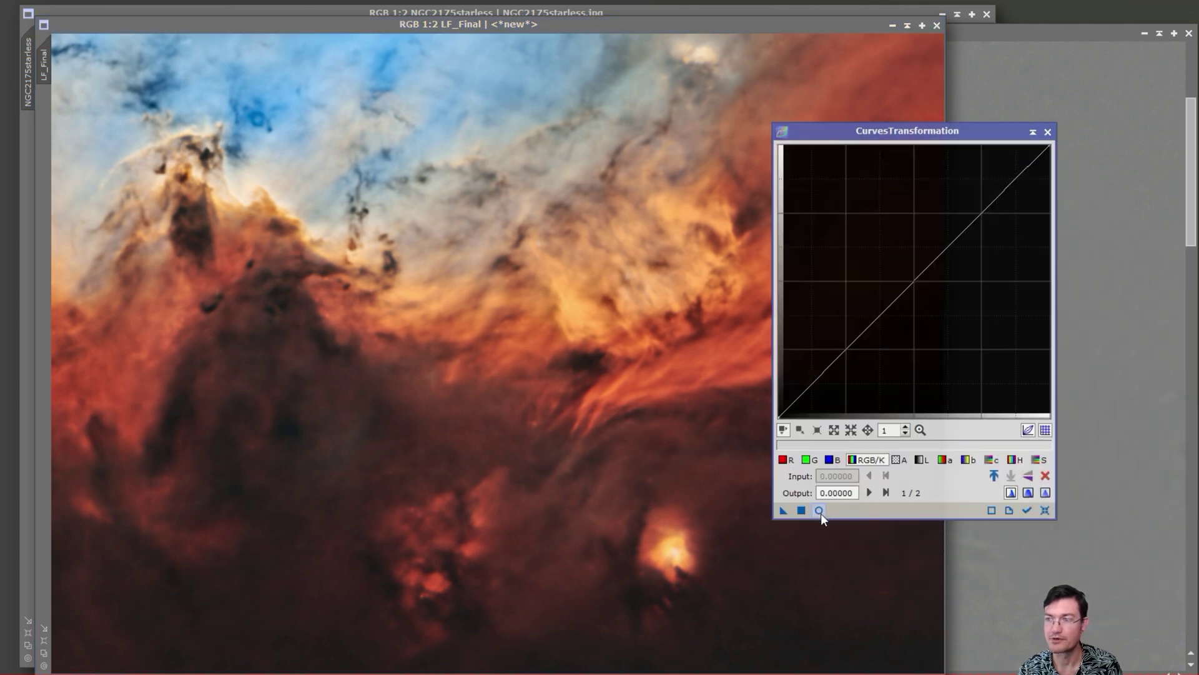
# Lift LF_Final's chrominance curve at 0.501 to 0.528, apply it, then bring HF_Final forward.
pyautogui.click(992, 459)
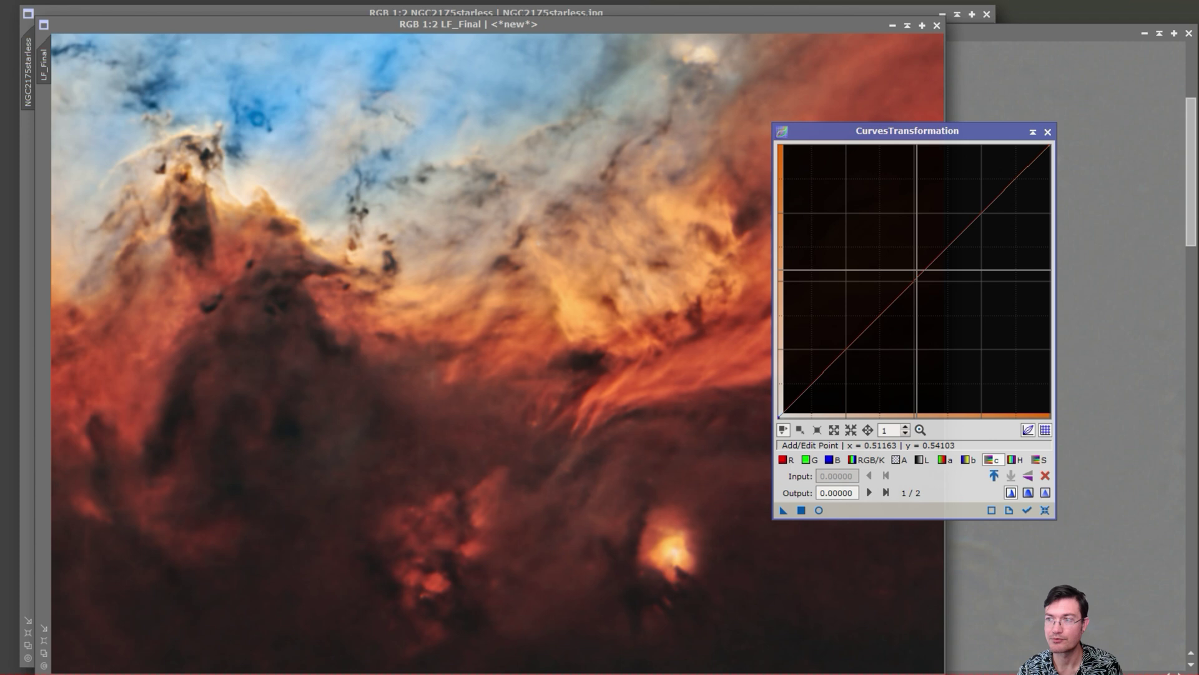
pyautogui.click(915, 273)
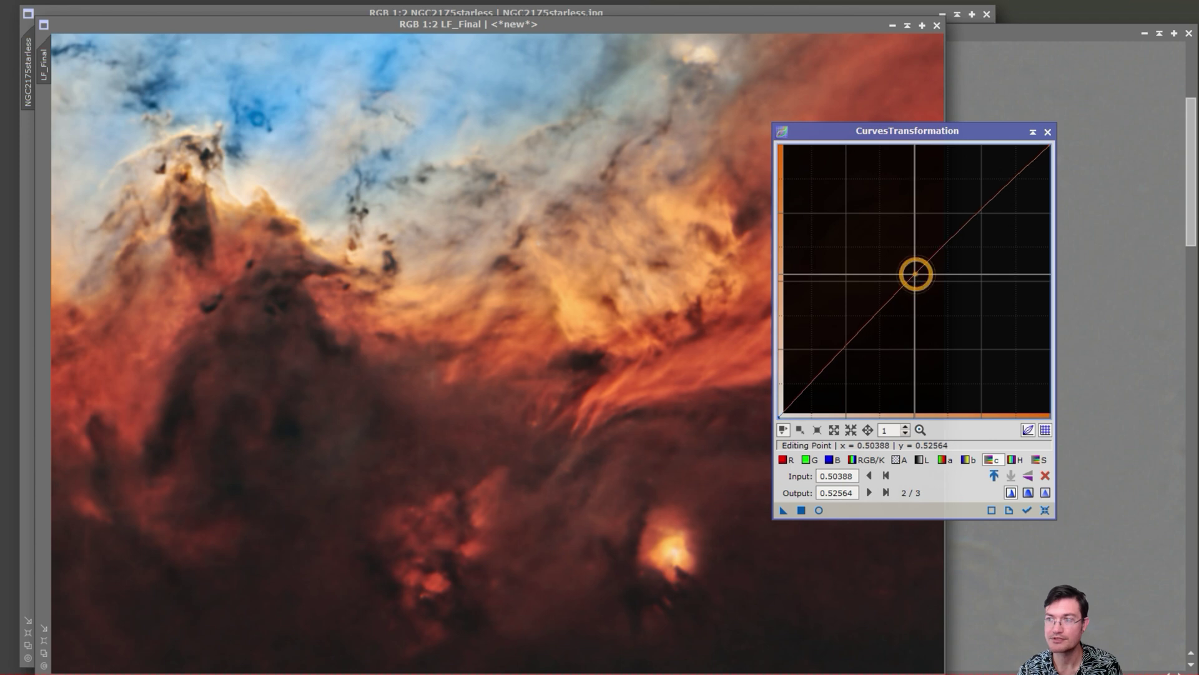
pyautogui.click(801, 509)
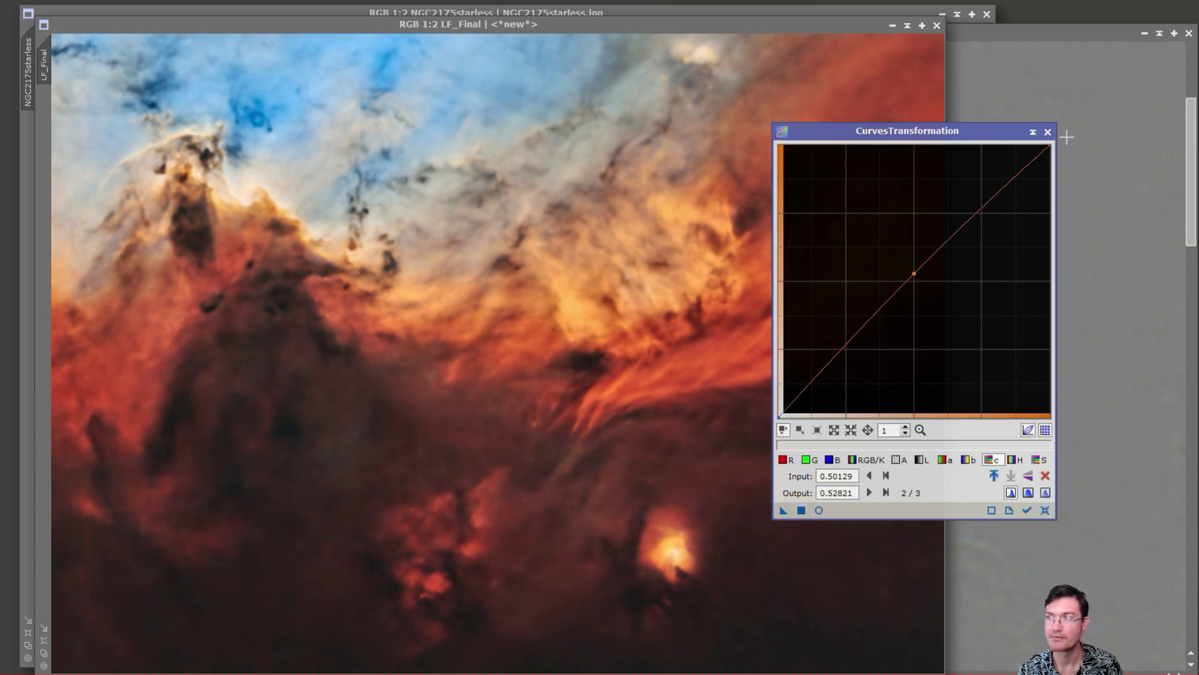
pyautogui.click(1048, 132)
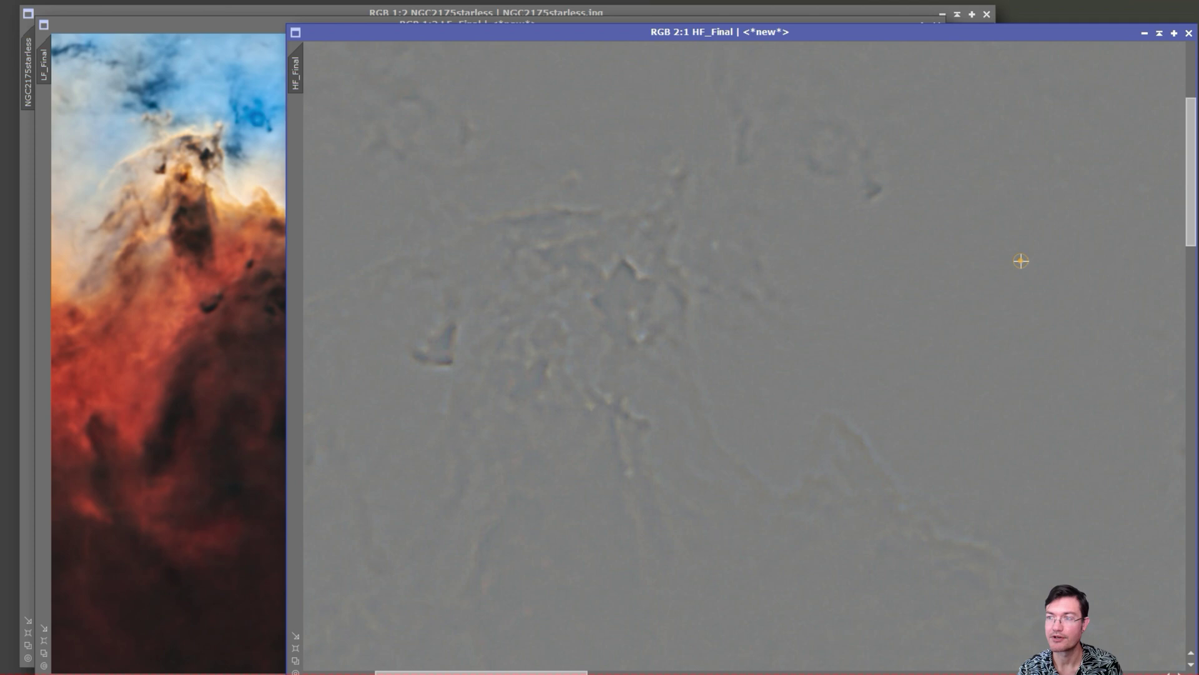
pyautogui.click(1020, 260)
pyautogui.click(1012, 249)
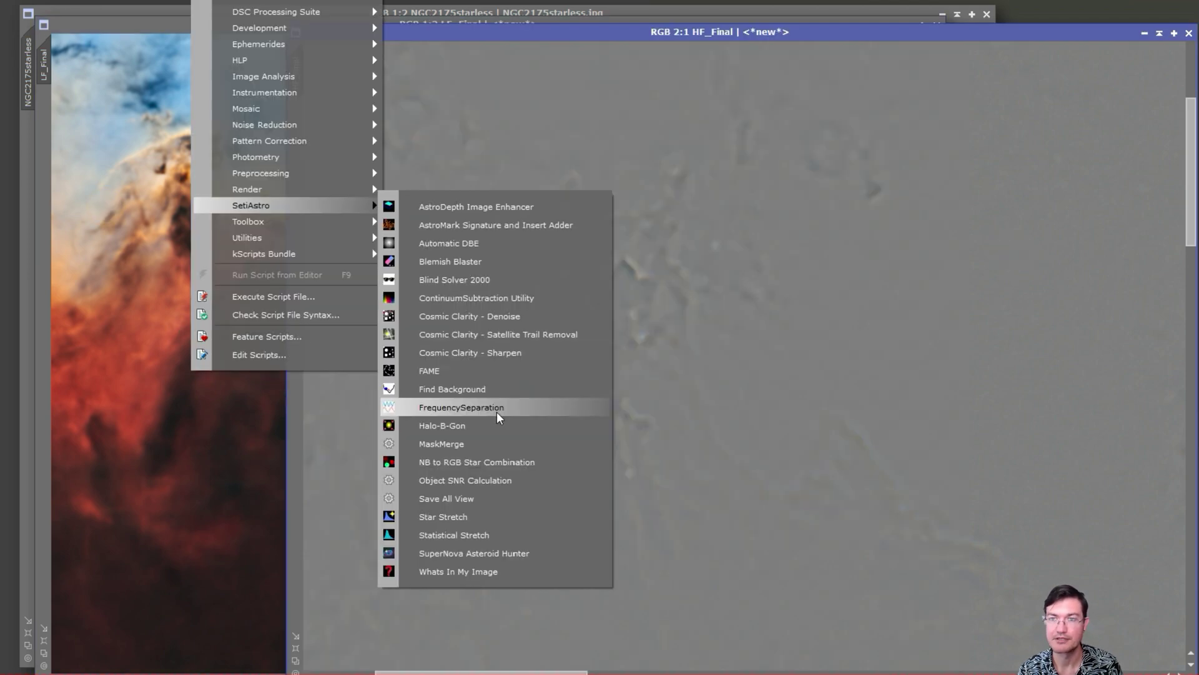
# In Frequency Separation, set HF_Final and LF_Final as inputs and combine them into Combined_temp.
pyautogui.click(498, 415)
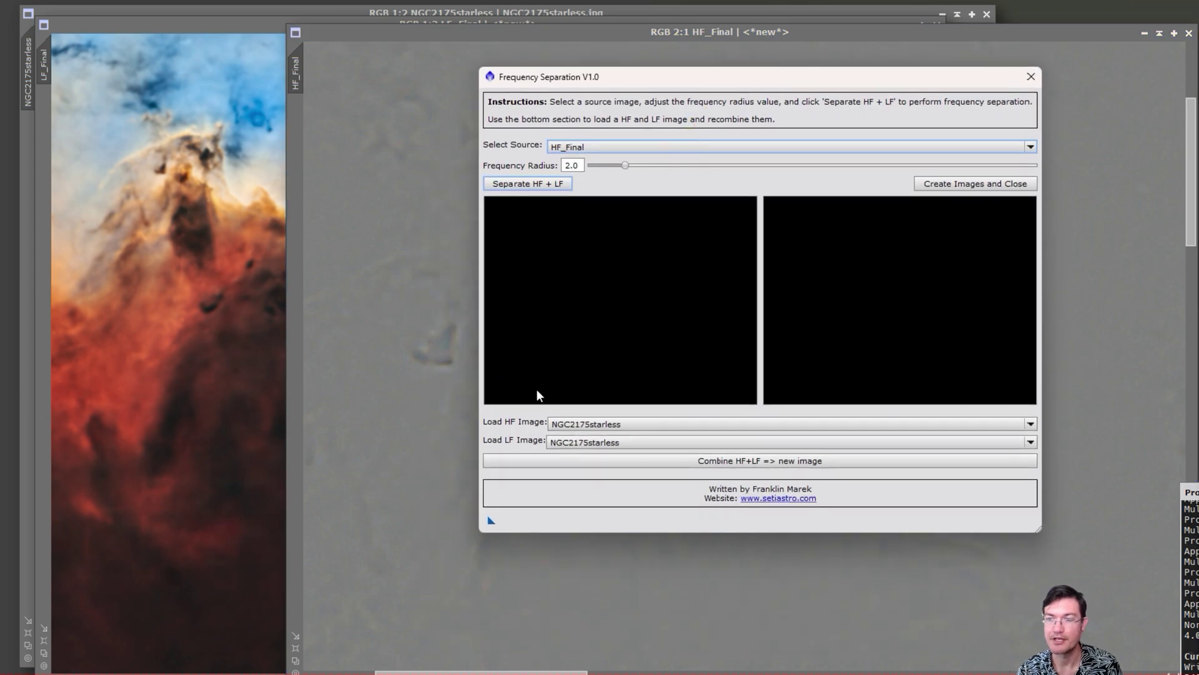
pyautogui.click(580, 423)
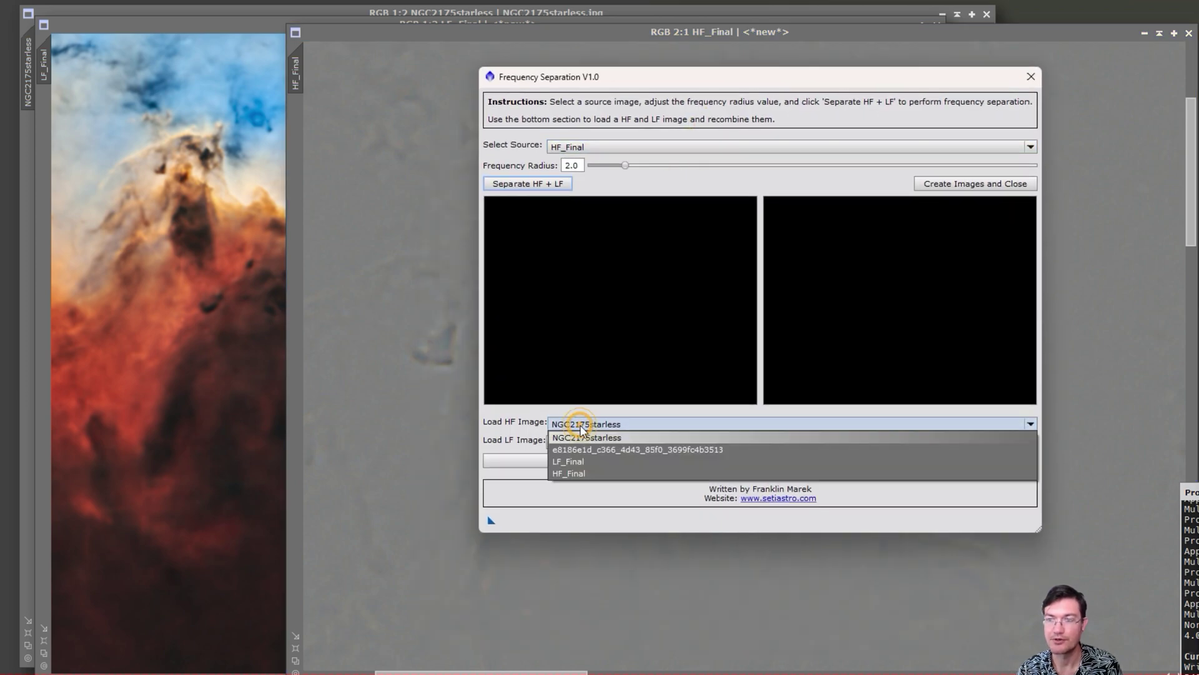
pyautogui.click(576, 462)
pyautogui.click(586, 423)
pyautogui.click(581, 473)
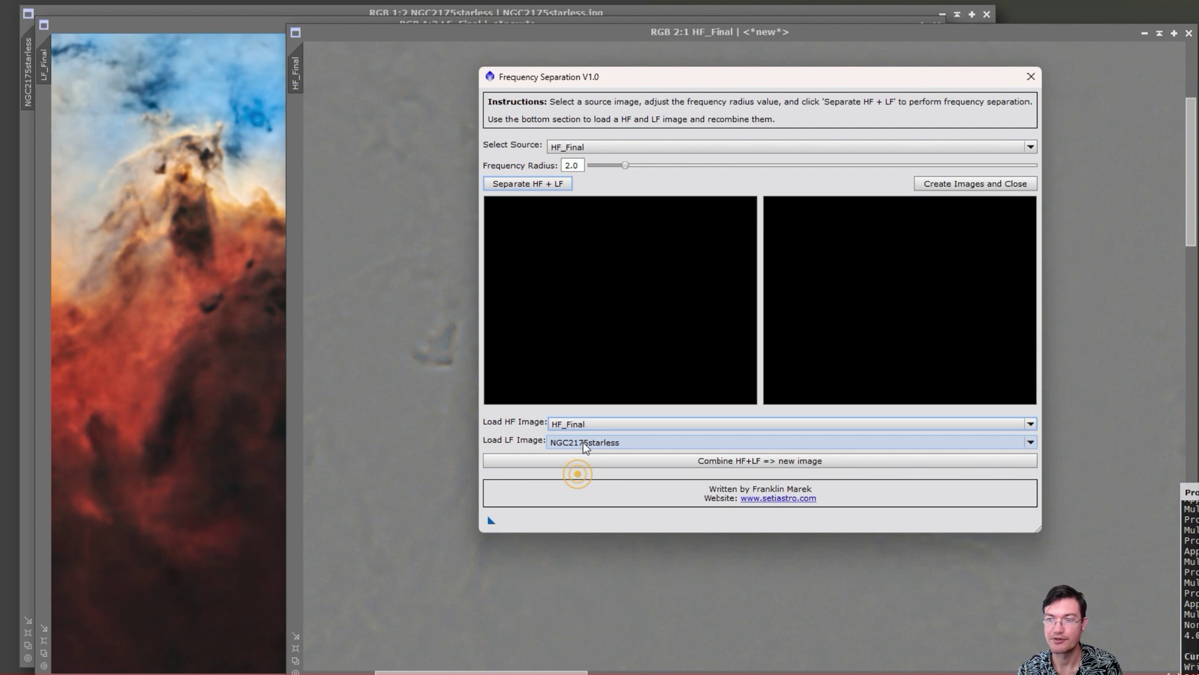
pyautogui.click(581, 441)
pyautogui.click(579, 478)
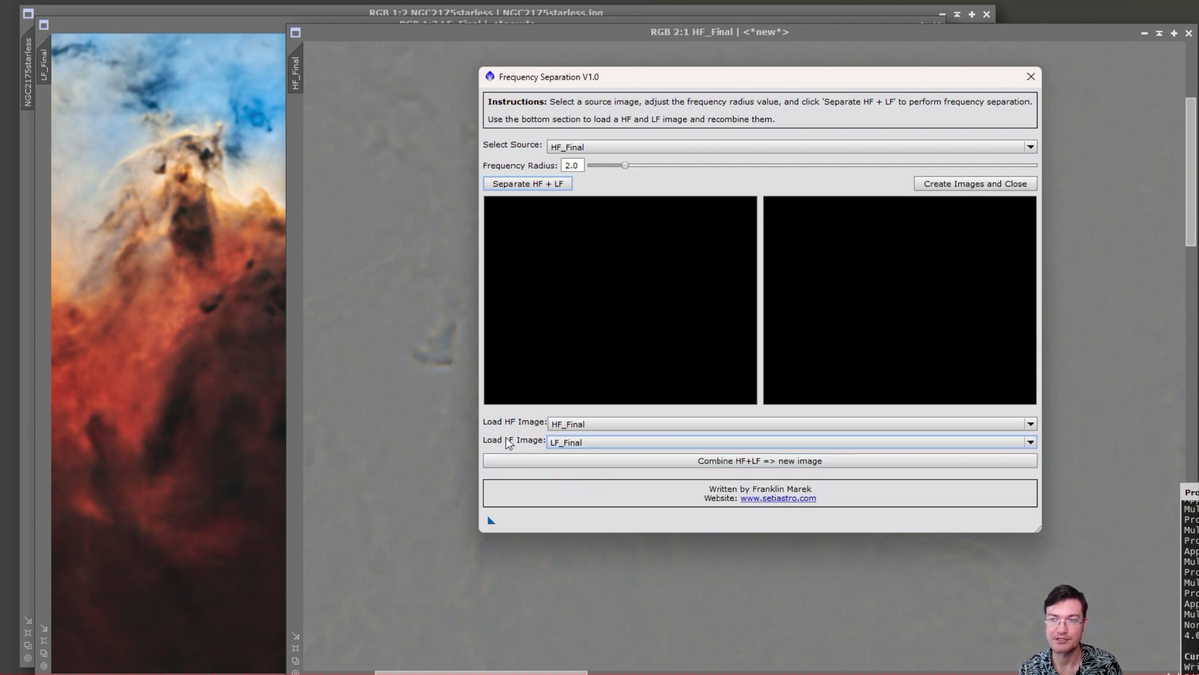
pyautogui.click(584, 462)
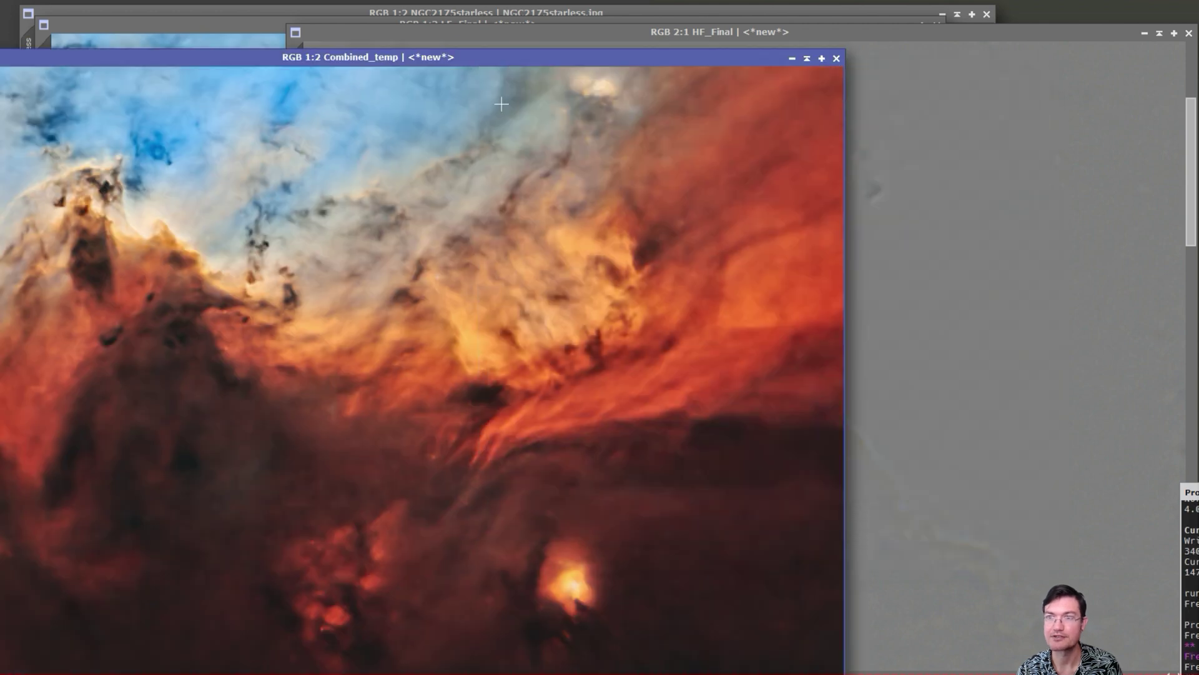
# Overlay Combined_temp on NGC2175starless, flip between them with Ctrl+Tab, then move it aside.
pyautogui.moveTo(482, 59); pyautogui.dragTo(762, 28)
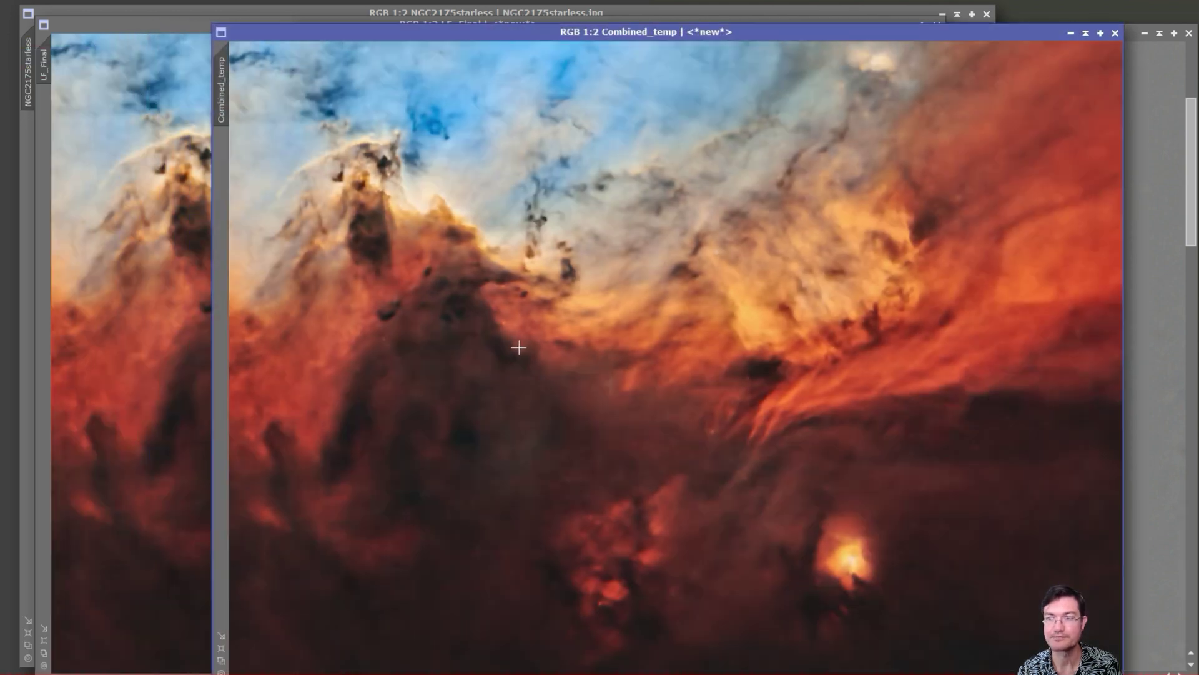
pyautogui.click(880, 14)
pyautogui.moveTo(1034, 31); pyautogui.dragTo(831, 12)
pyautogui.hotkey('ctrl', 'Tab')
pyautogui.hotkey('ctrl', 'Tab')
pyautogui.hotkey('ctrl', 'Tab')
pyautogui.hotkey('ctrl', 'Tab')
pyautogui.hotkey('ctrl', 'Tab')
pyautogui.hotkey('ctrl', 'Tab')
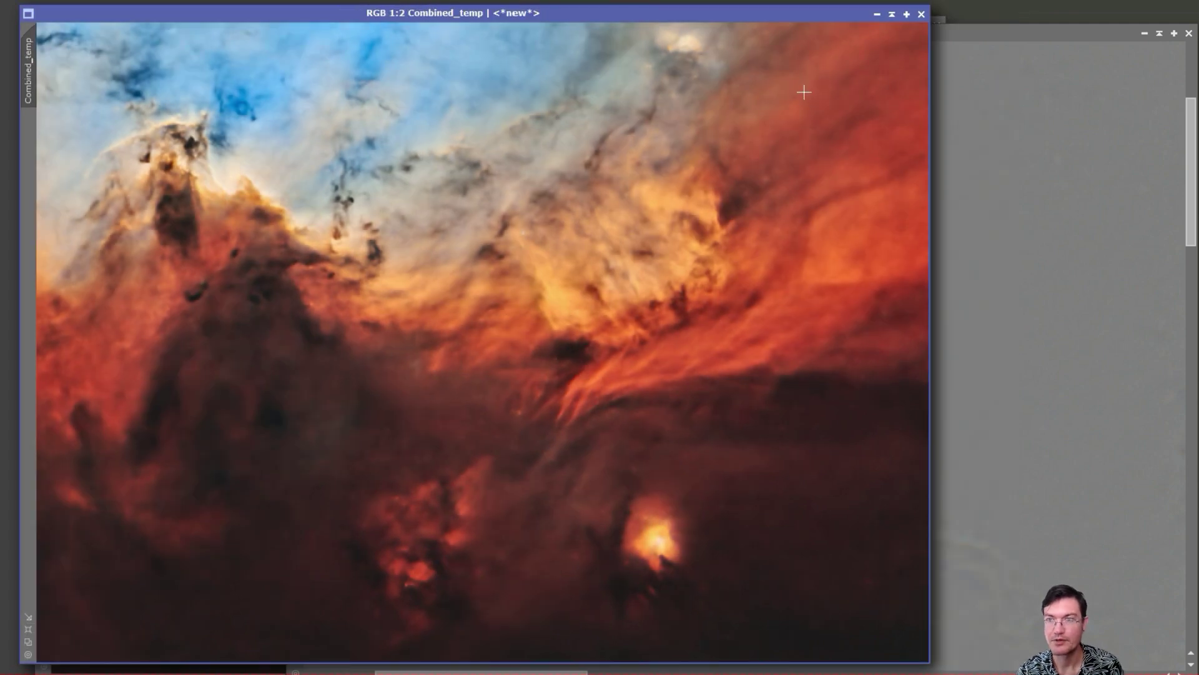
pyautogui.hotkey('ctrl', 'Tab')
pyautogui.hotkey('ctrl', 'Tab')
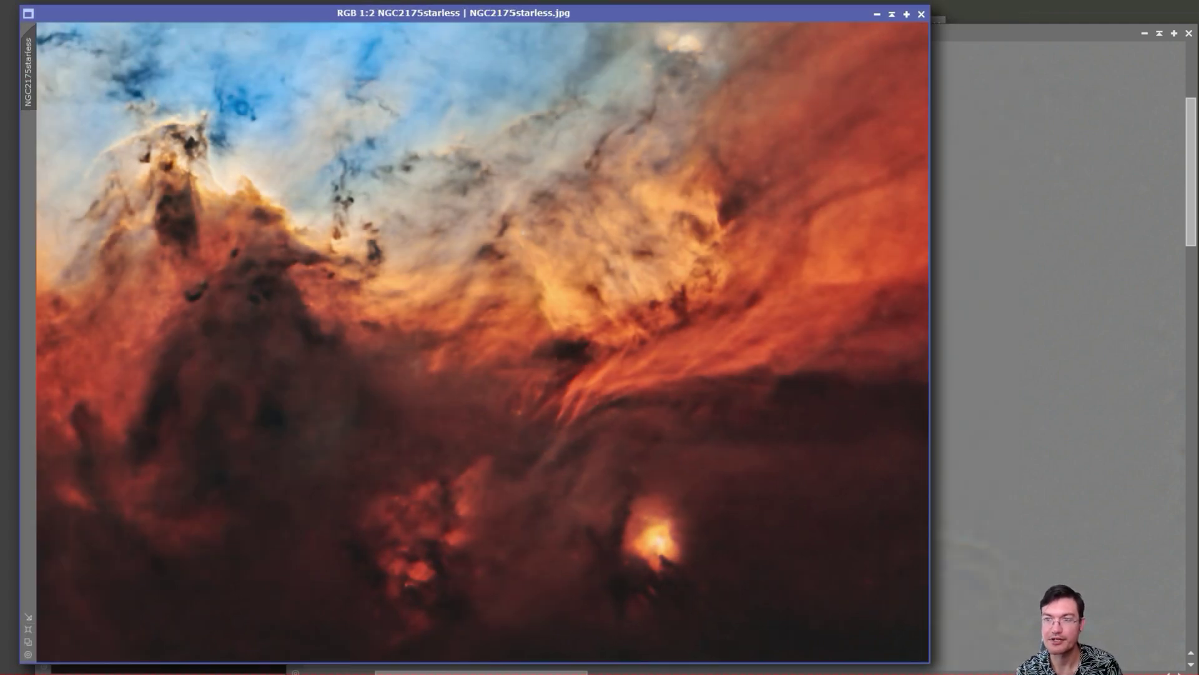
pyautogui.hotkey('ctrl', 'Tab')
pyautogui.hotkey('ctrl', 'Tab')
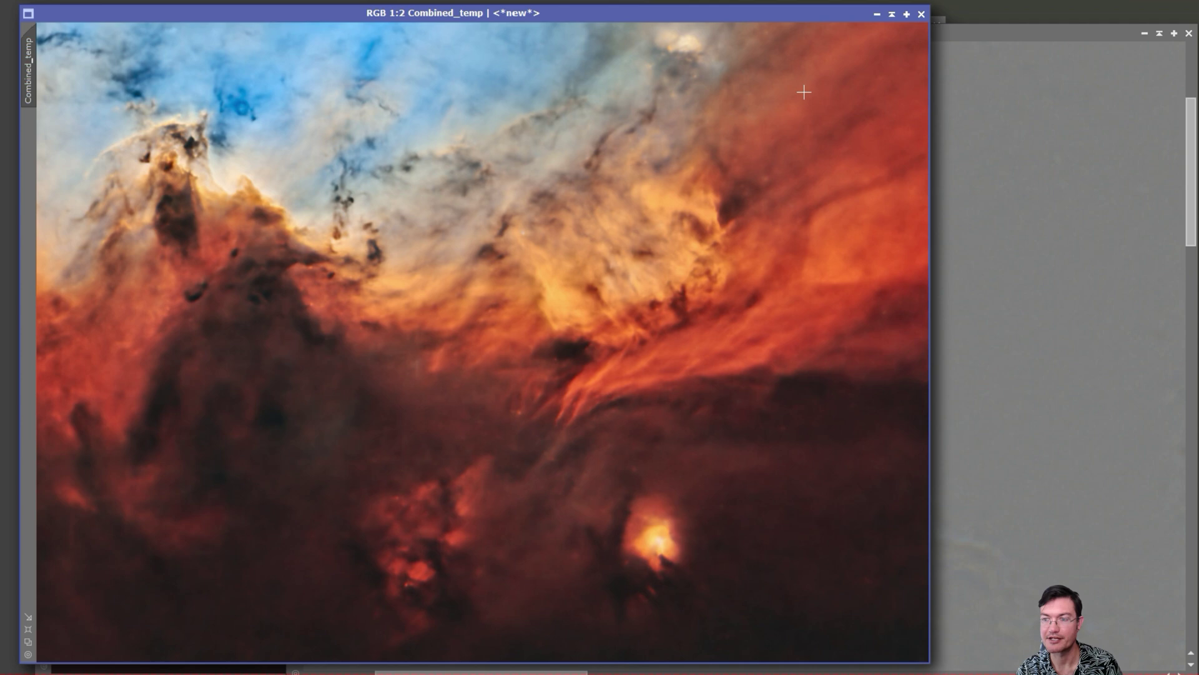
pyautogui.moveTo(649, 13); pyautogui.dragTo(905, 30)
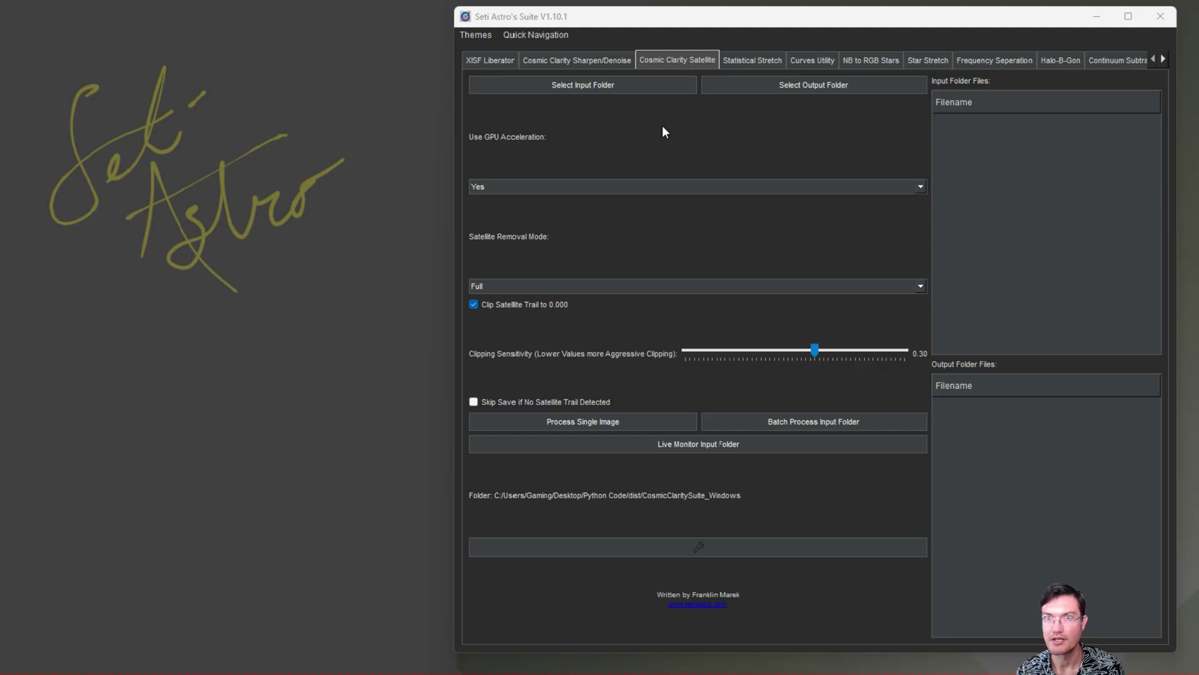
# Set the satellite-removal input folder to the trailed-frames subfolder in data > tiff_with_trails.
pyautogui.click(632, 86)
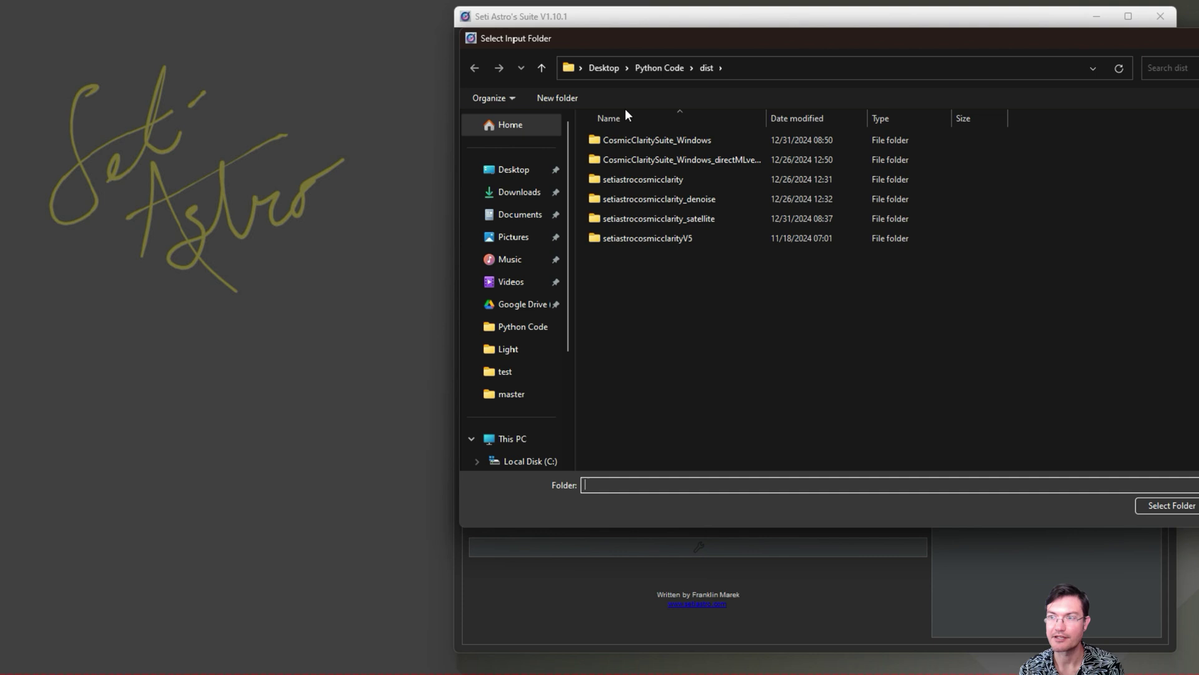
pyautogui.click(659, 68)
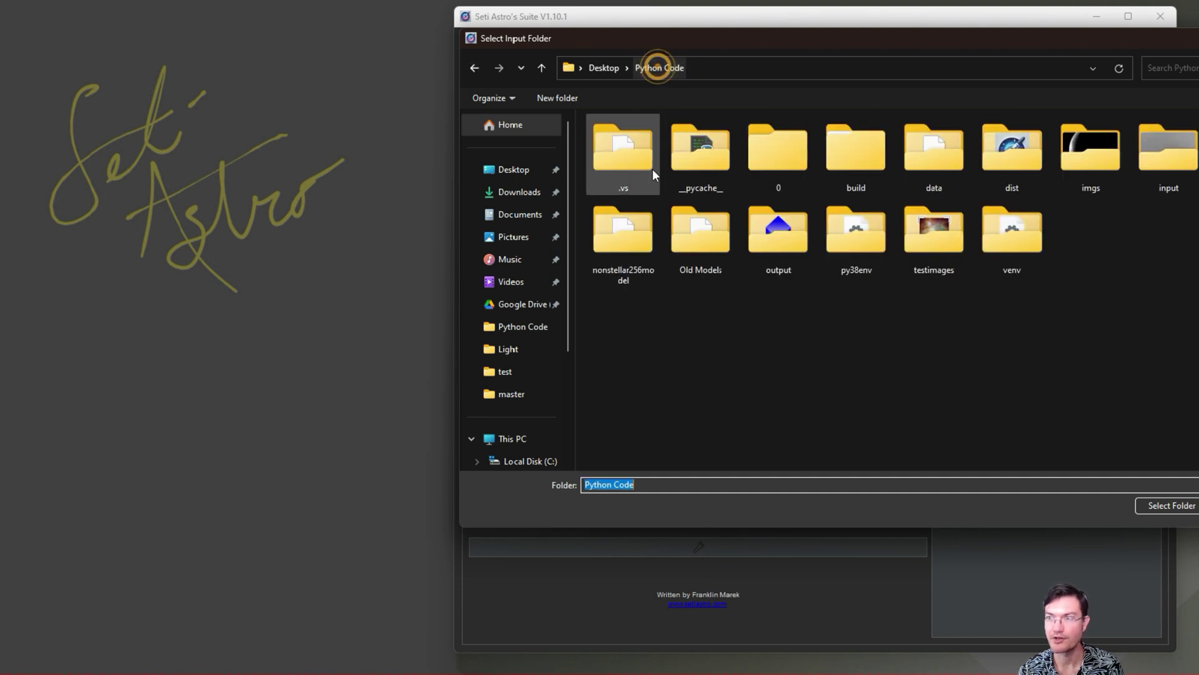
pyautogui.click(937, 157)
pyautogui.doubleClick(937, 158)
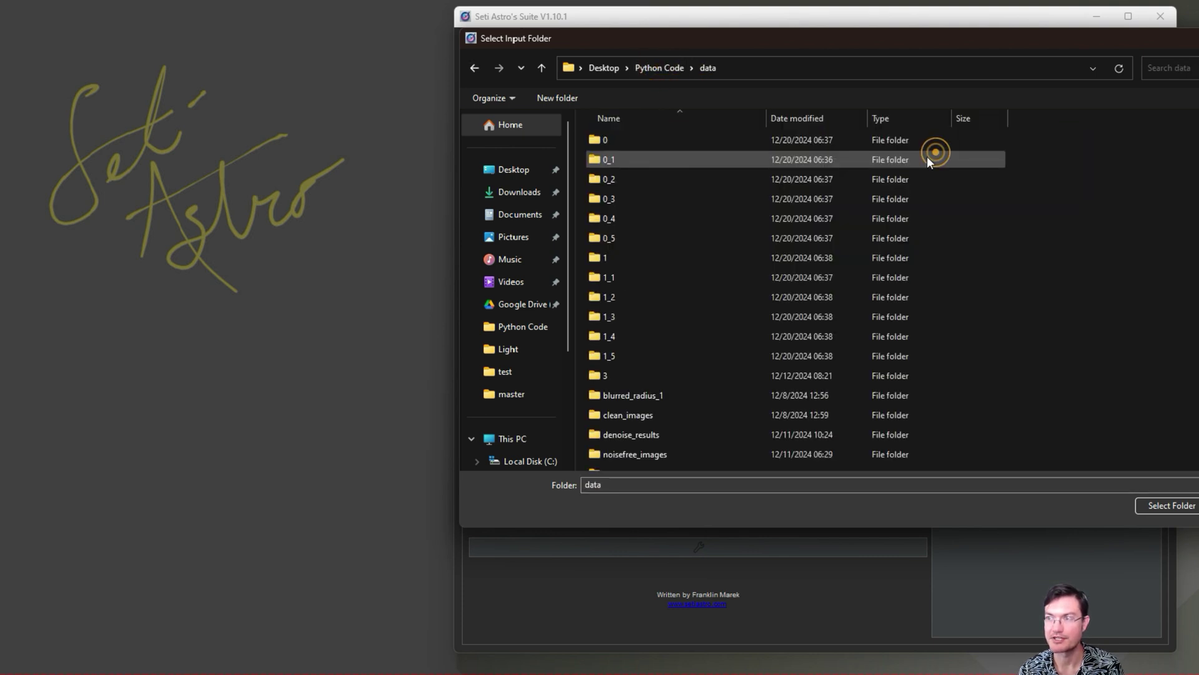
pyautogui.scroll(-3, 733, 302)
pyautogui.click(647, 466)
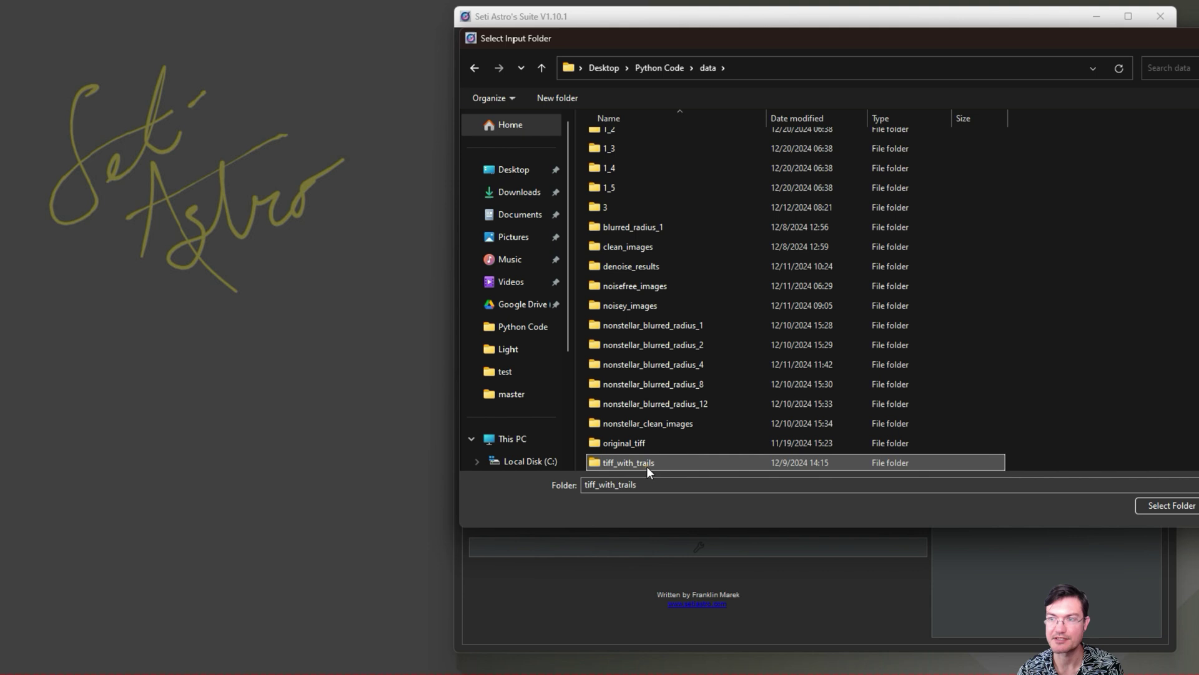
pyautogui.doubleClick(646, 466)
pyautogui.click(624, 150)
pyautogui.click(1171, 506)
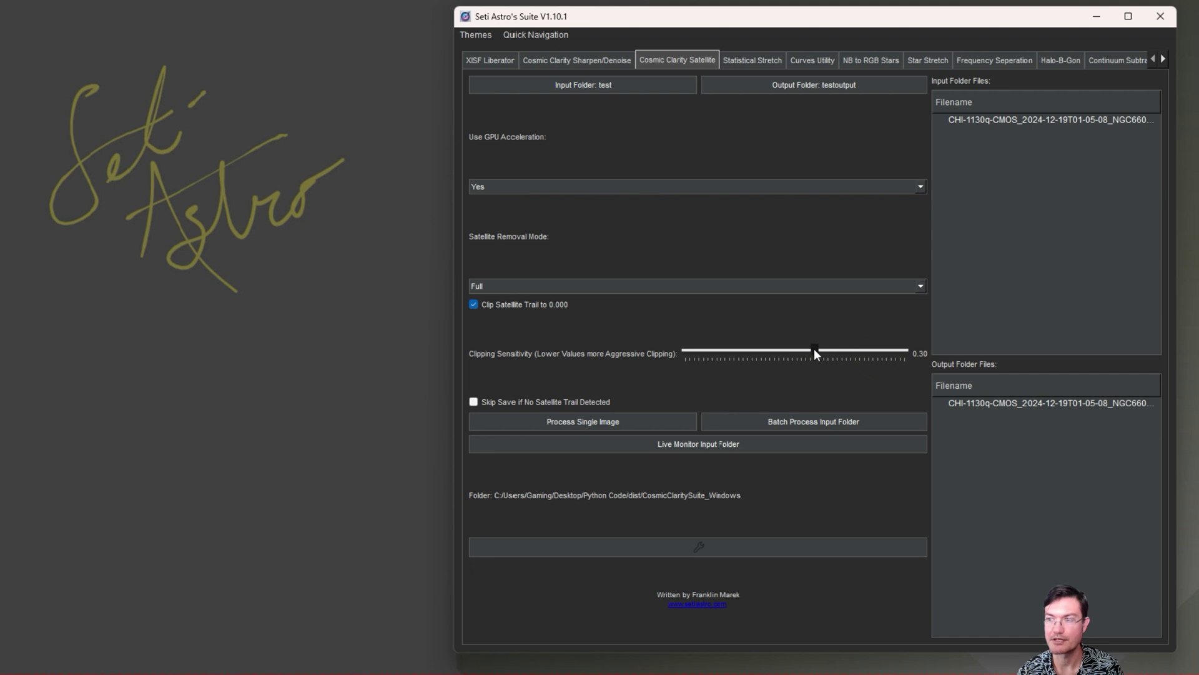
# Lower the Clipping Sensitivity slider from 0.30 to 0.22.
pyautogui.moveTo(814, 348); pyautogui.dragTo(717, 350)
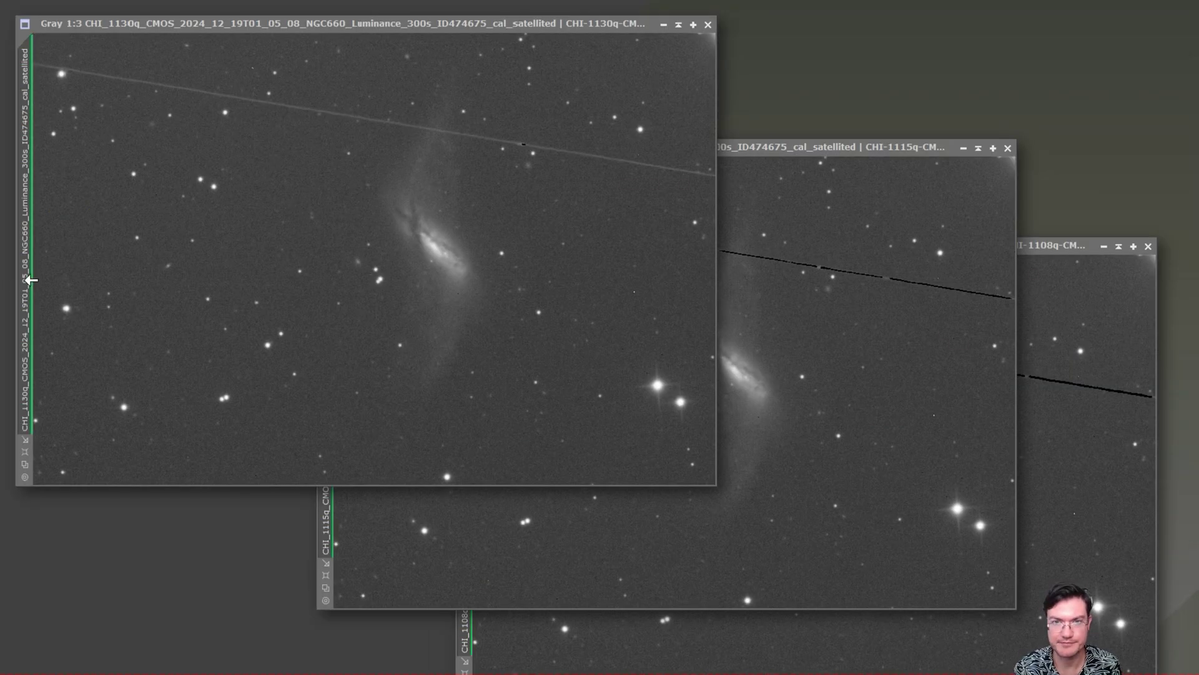
pyautogui.moveTo(24, 284)
pyautogui.mouseDown()
pyautogui.moveTo(139, 370)
pyautogui.moveTo(21, 281)
pyautogui.mouseUp()
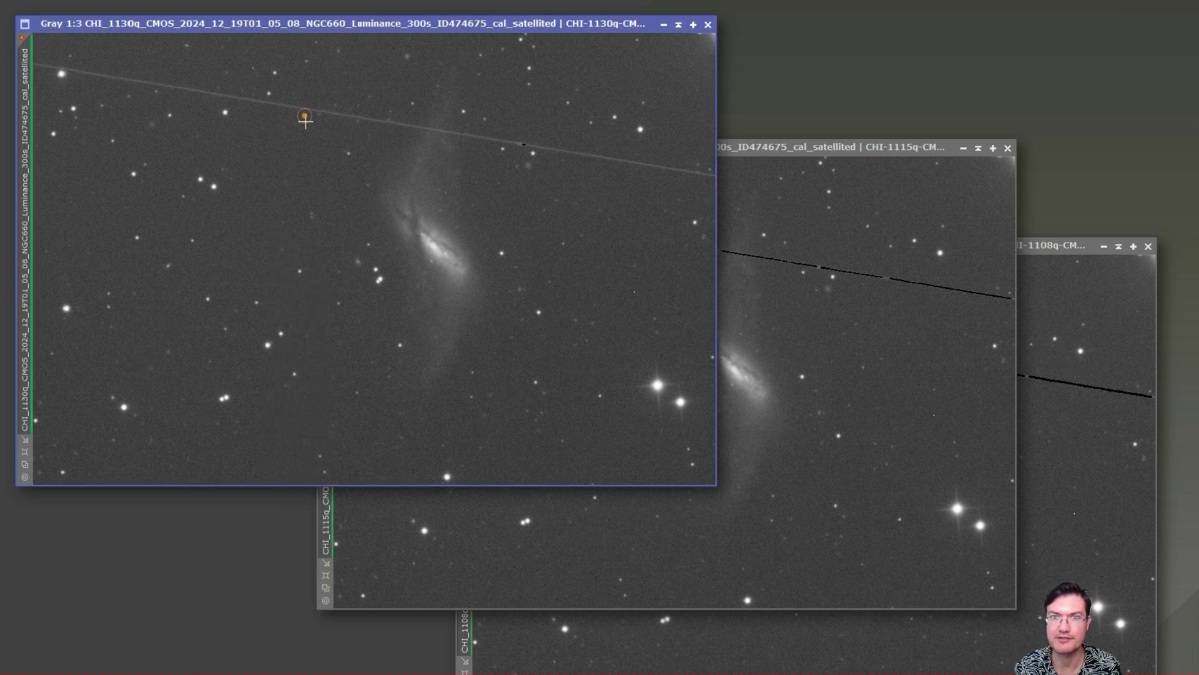
pyautogui.click(305, 115)
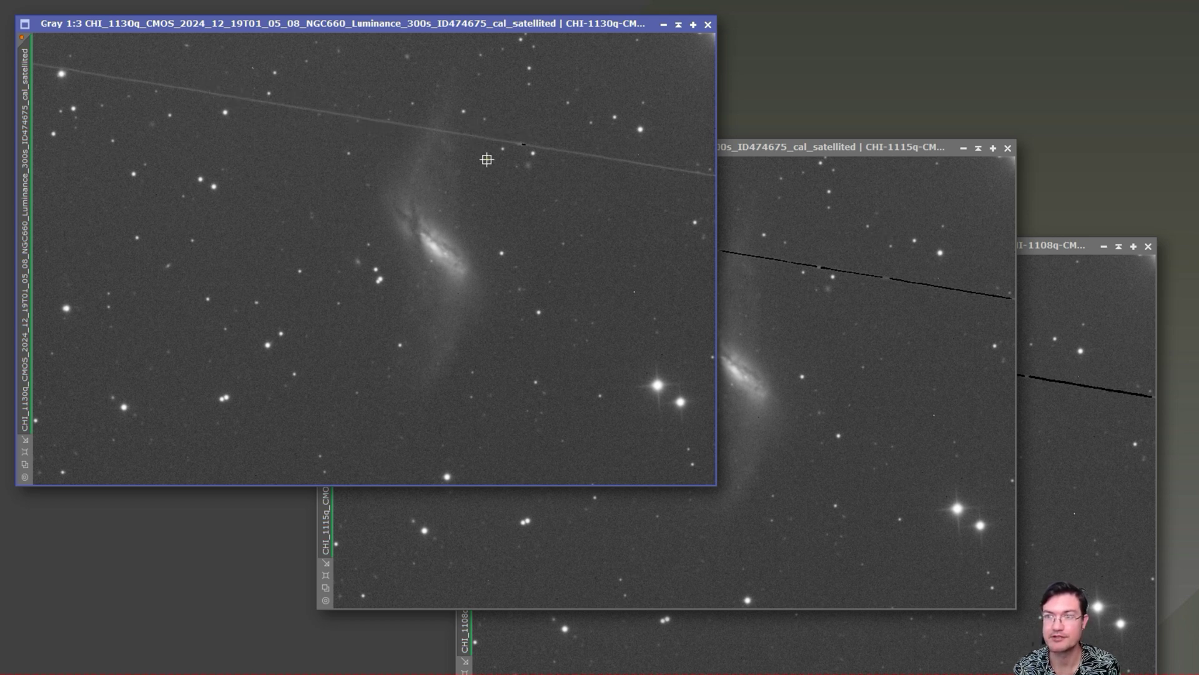
pyautogui.moveTo(488, 160); pyautogui.dragTo(492, 225)
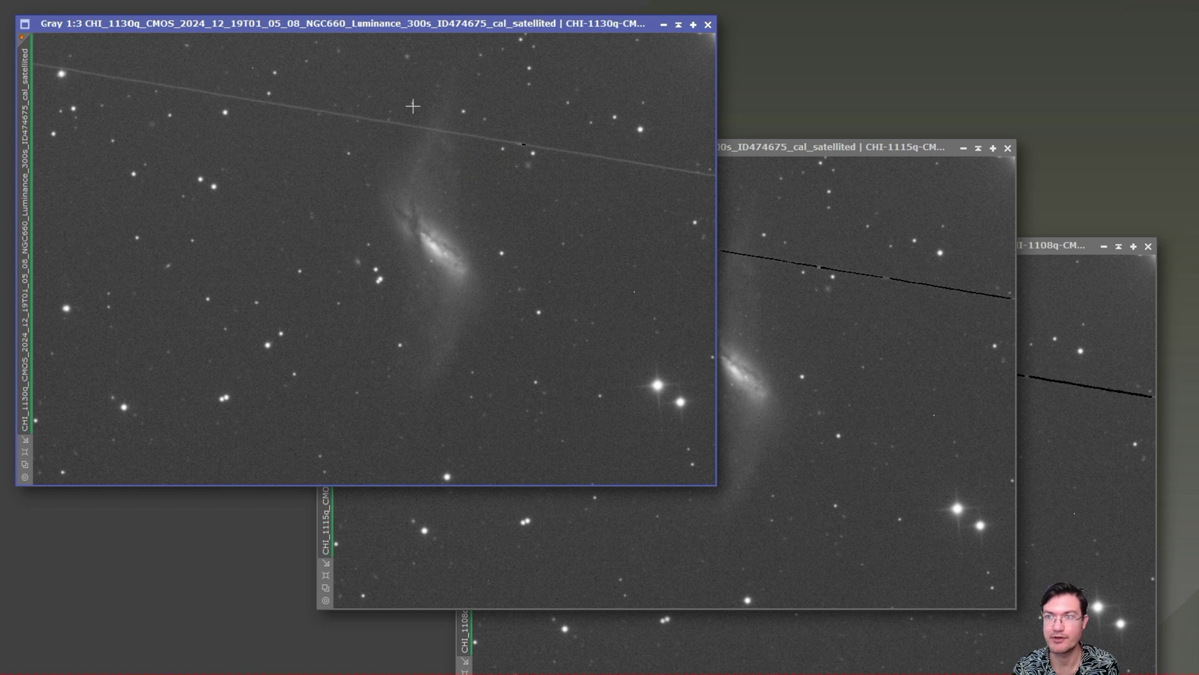
# Zoom to 1:1 and read pixel values along the clipped trail in the 1115q result.
pyautogui.scroll(2, 413, 104)
pyautogui.click(884, 323)
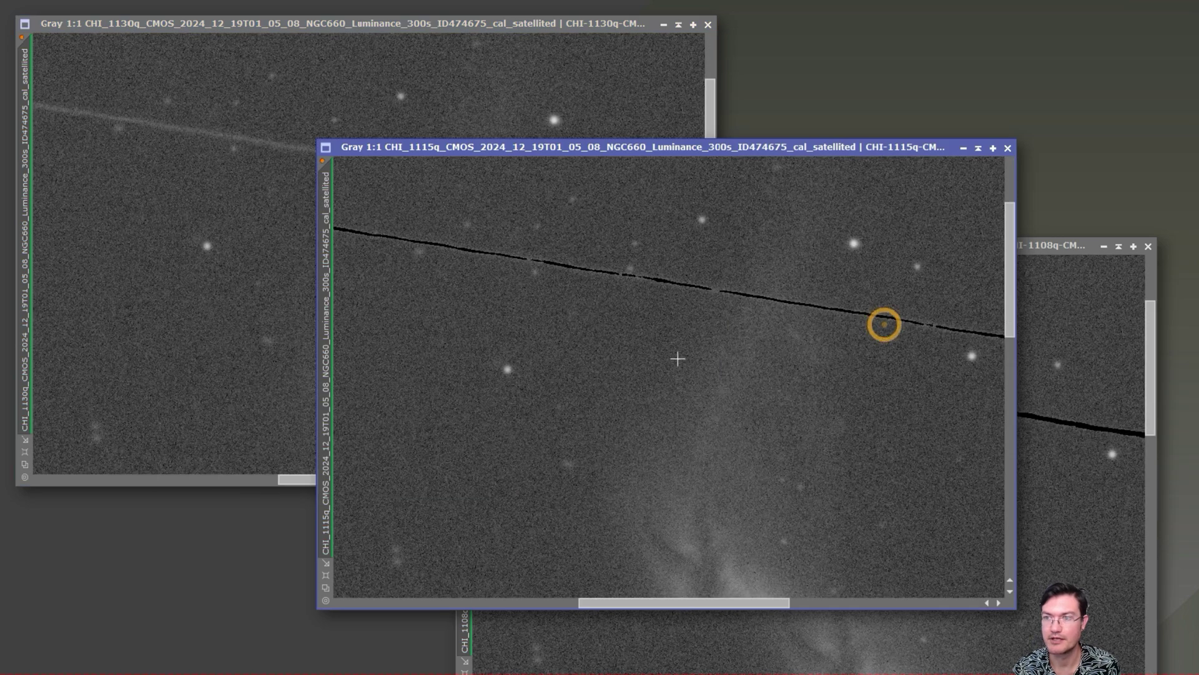
pyautogui.moveTo(662, 325); pyautogui.dragTo(581, 338)
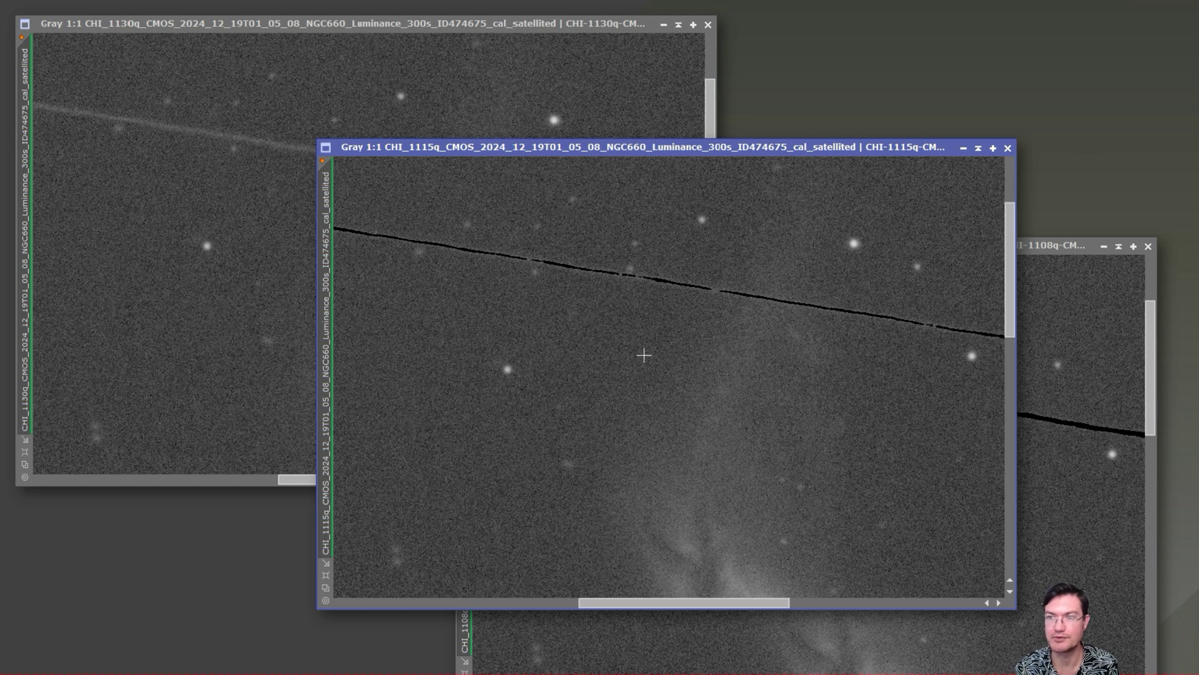
# On the 1108q result, confirm the trail pixels are clipped to zero, then zoom back to 1:3.
pyautogui.click(1087, 383)
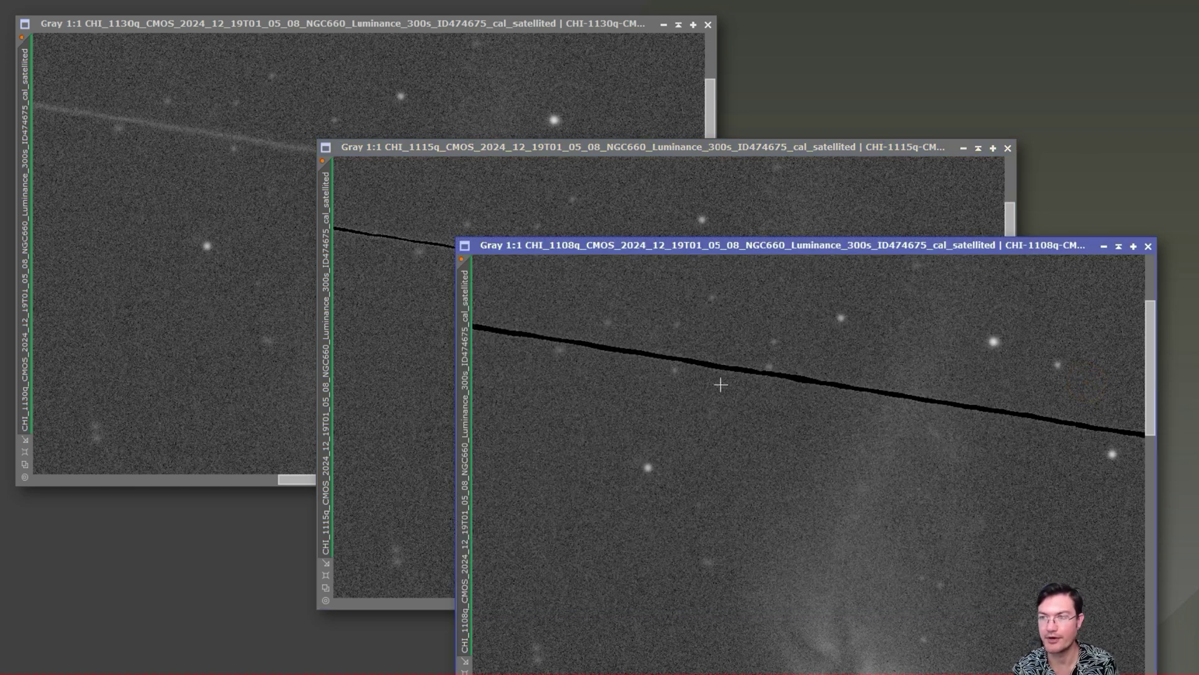
pyautogui.moveTo(716, 363); pyautogui.dragTo(713, 361)
pyautogui.scroll(-2, 799, 465)
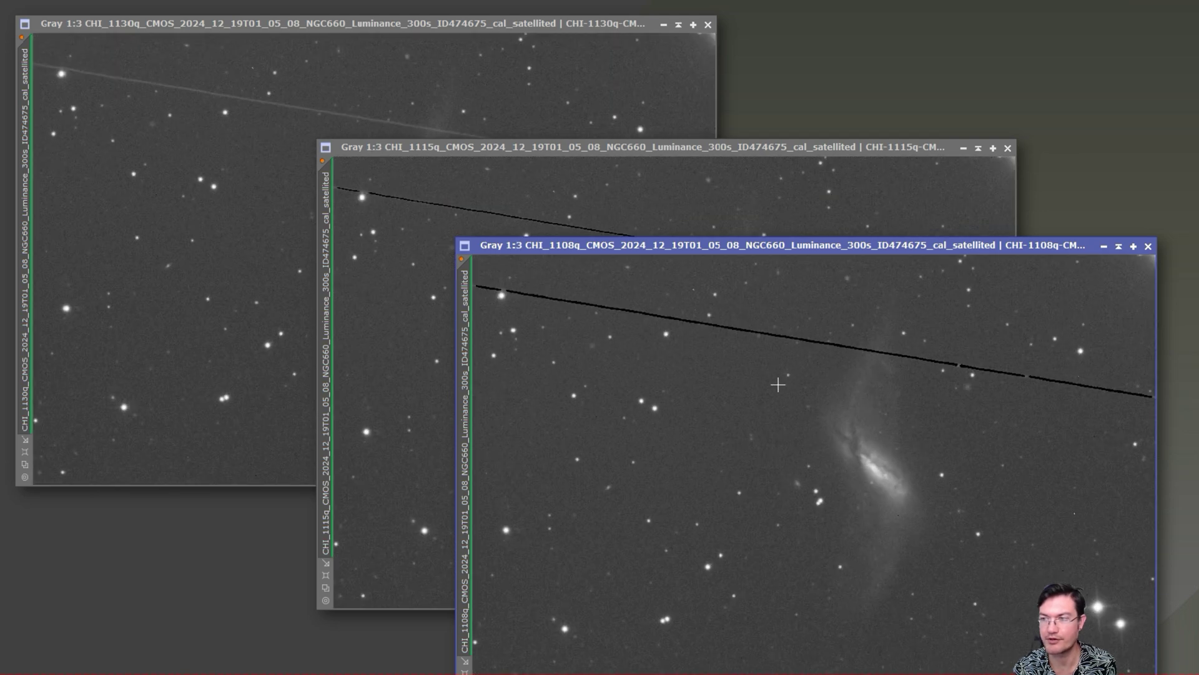
pyautogui.scroll(2, 905, 362)
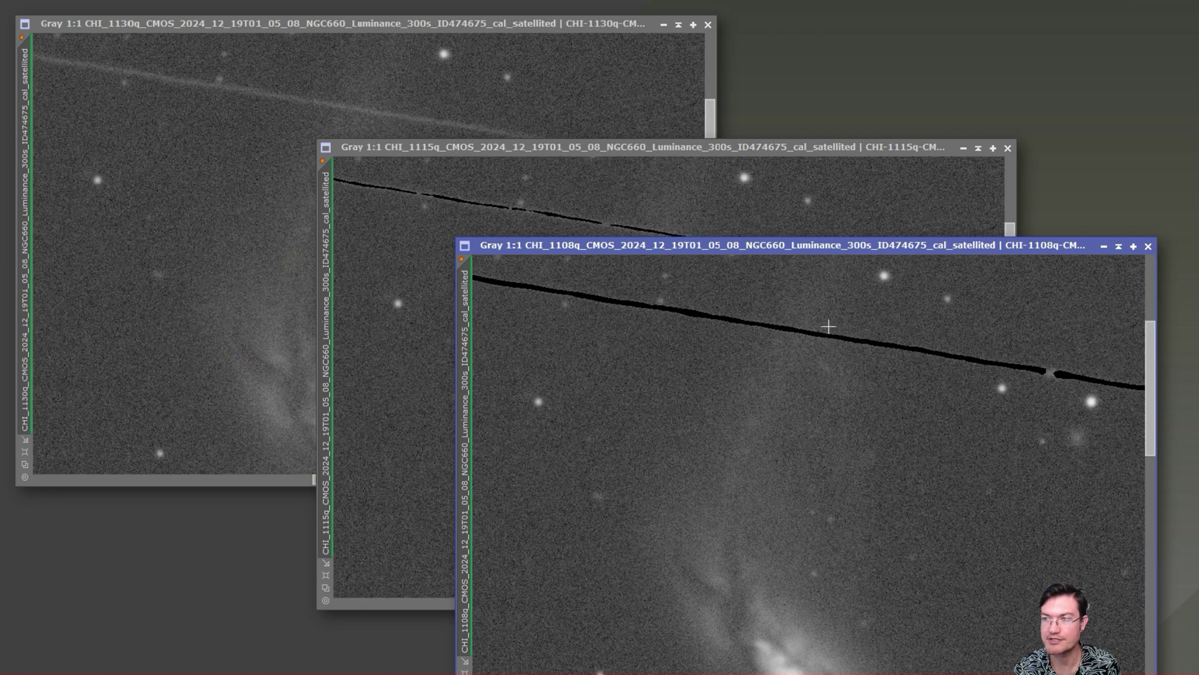
pyautogui.moveTo(810, 335); pyautogui.dragTo(779, 329)
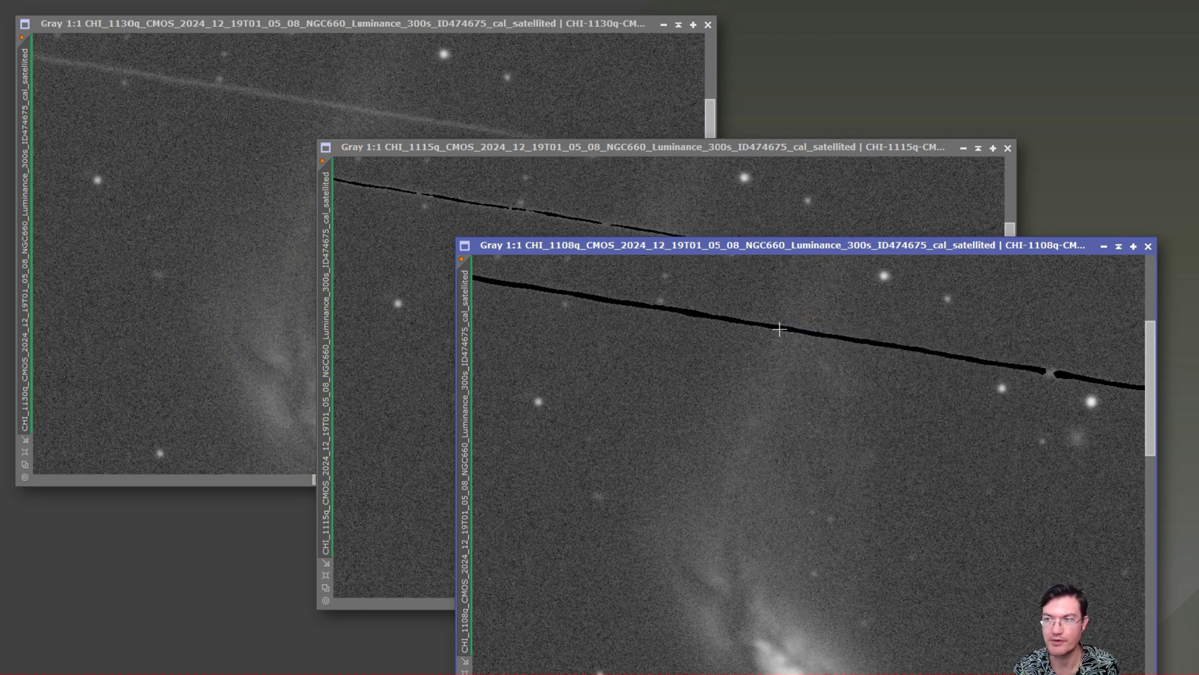
pyautogui.scroll(-2, 789, 416)
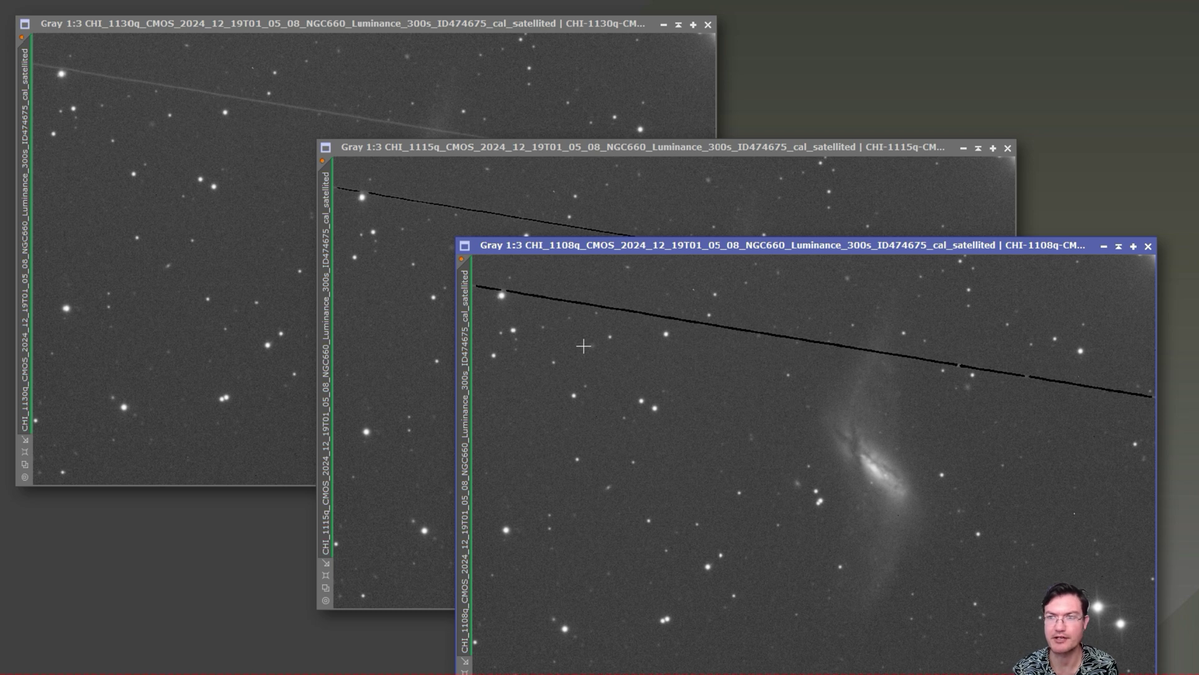
# Sample background pixel values across the 1108q image, then compare against the 1115q result.
pyautogui.click(872, 479)
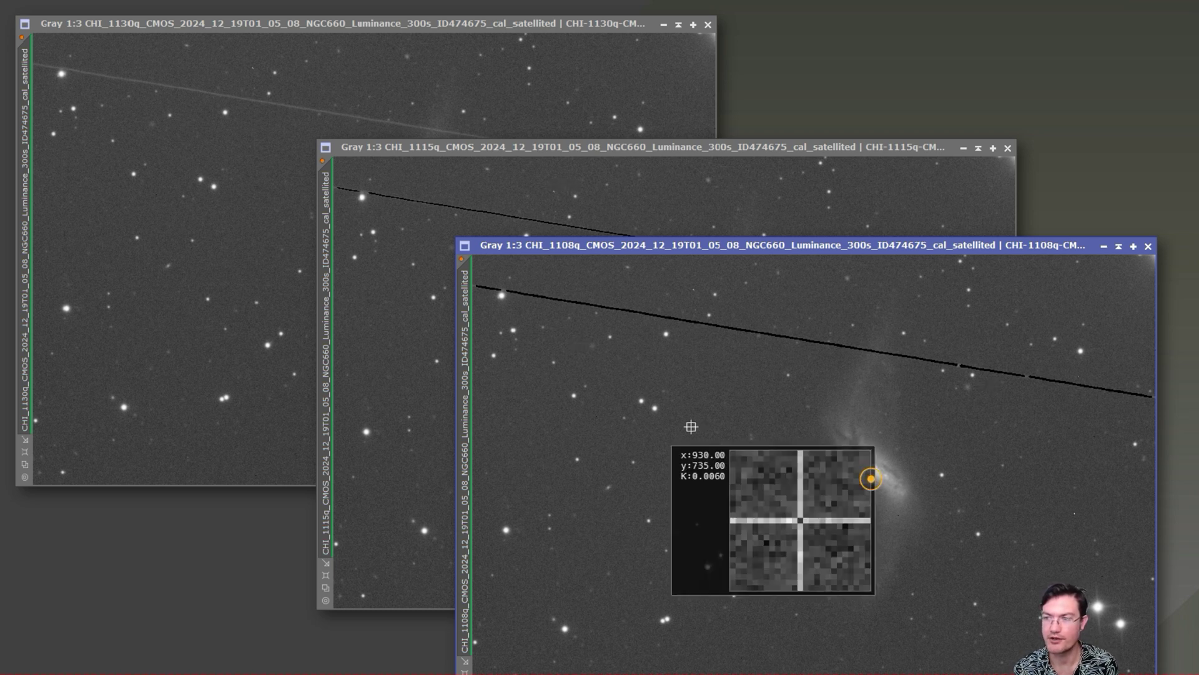
pyautogui.moveTo(691, 427); pyautogui.dragTo(840, 417)
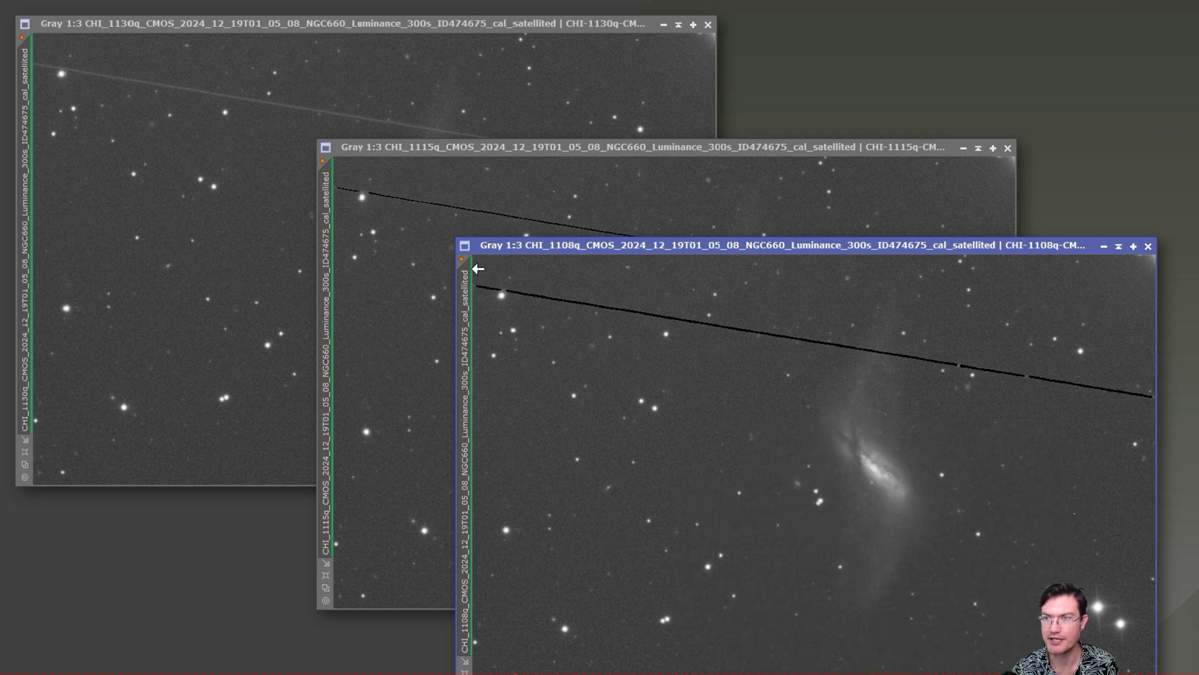
pyautogui.click(720, 221)
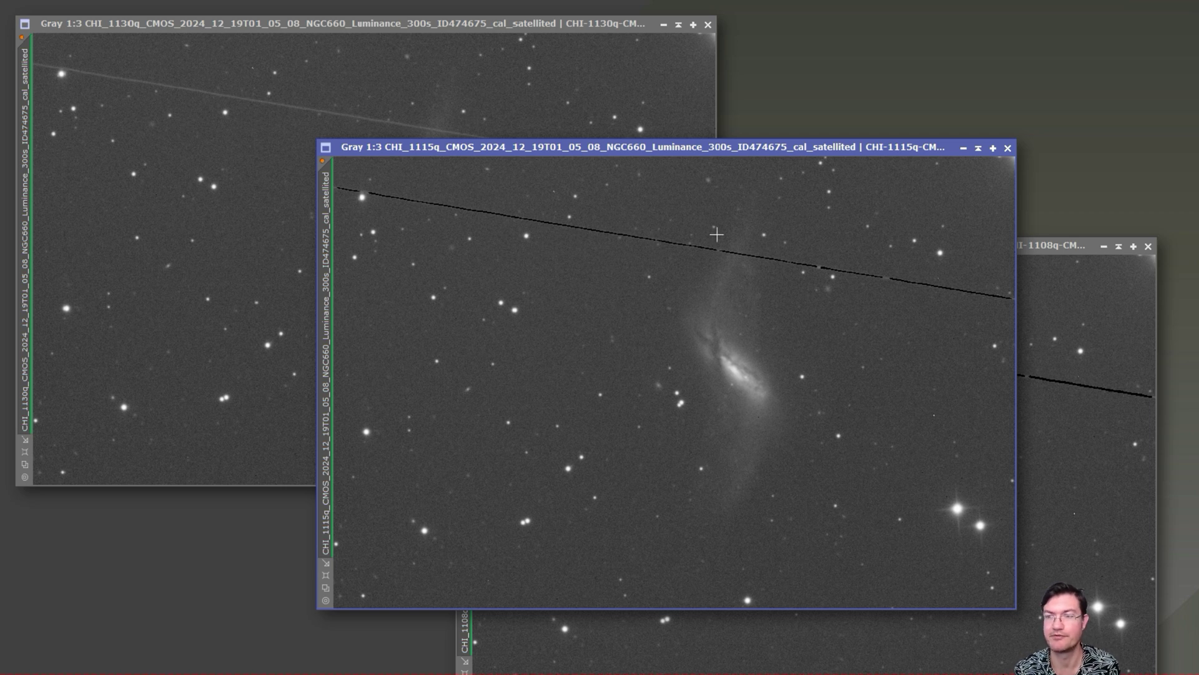
# Alternate between the 1130q, 1115q and 1108q results, leaving 1130q in front.
pyautogui.click(561, 100)
pyautogui.click(894, 313)
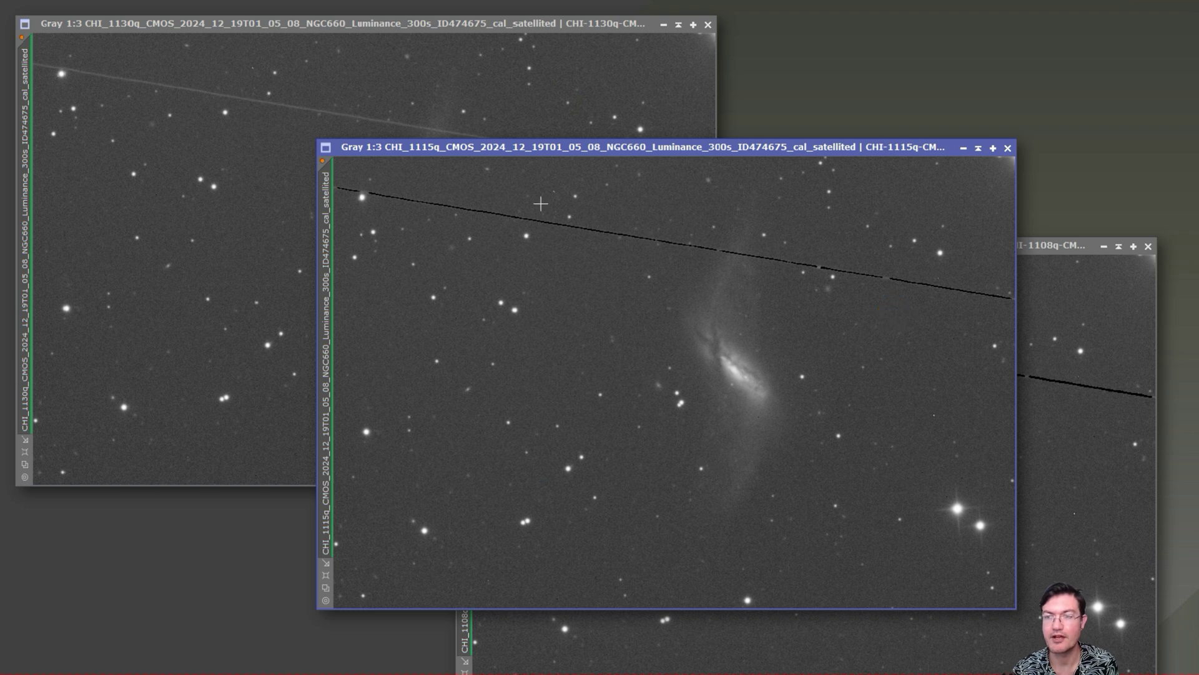
pyautogui.click(1078, 340)
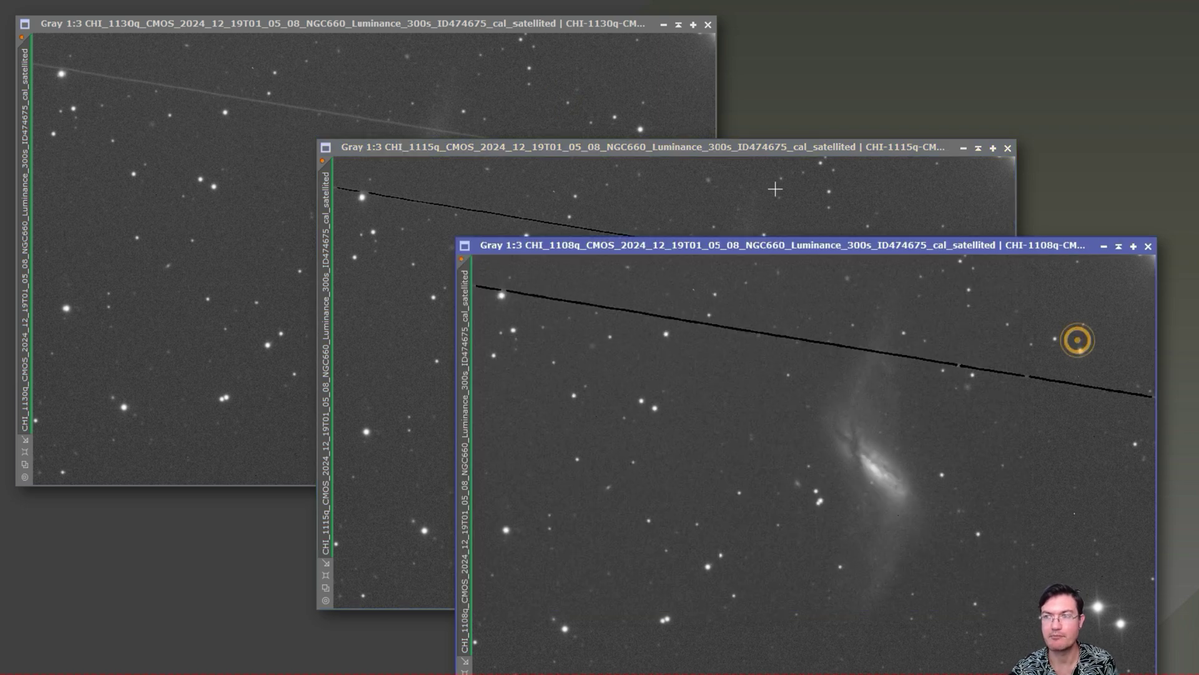
pyautogui.click(772, 187)
pyautogui.click(629, 82)
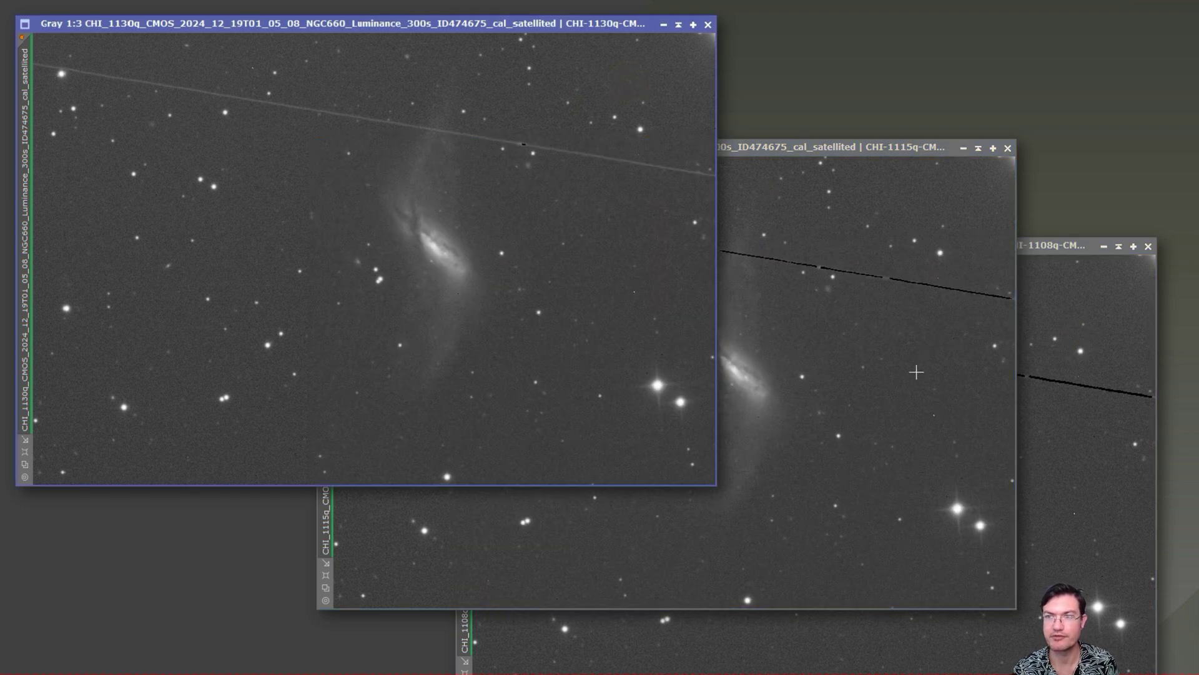